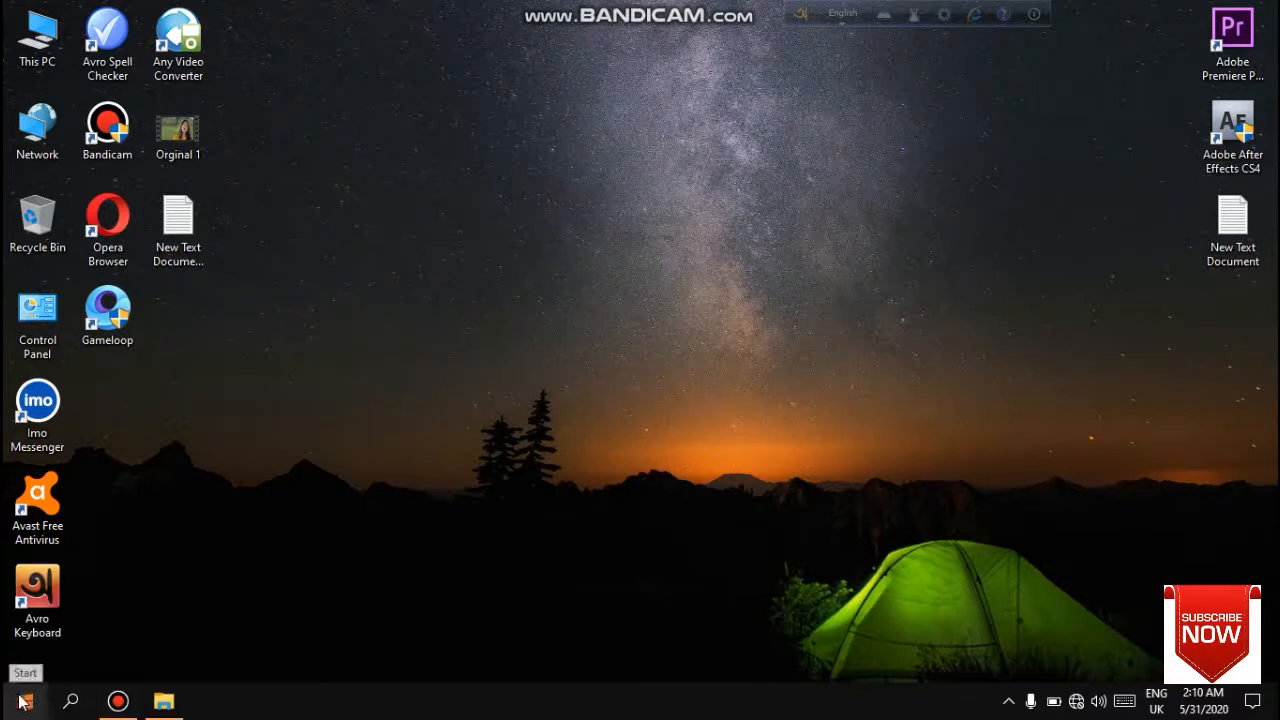
# - Open This PC's properties to check the computer's system specifications, then close the window
pyautogui.rightClick(36, 36)
pyautogui.click(85, 252)
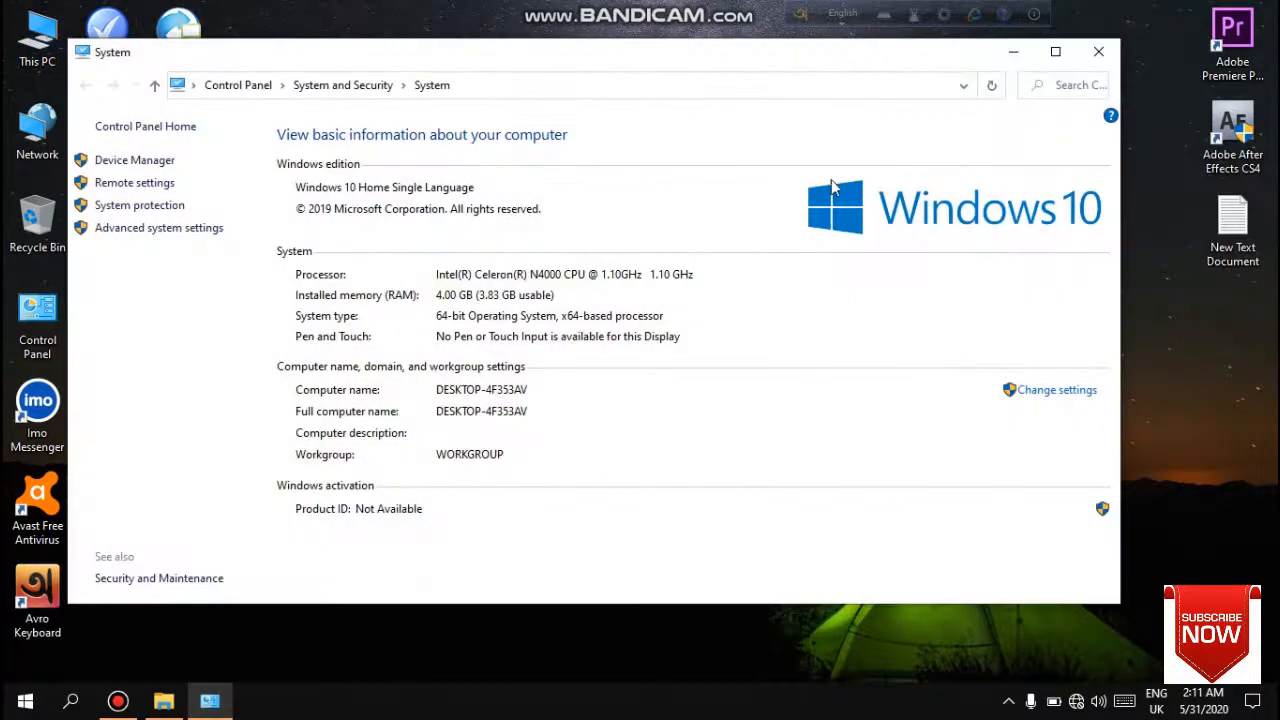
pyautogui.click(1098, 60)
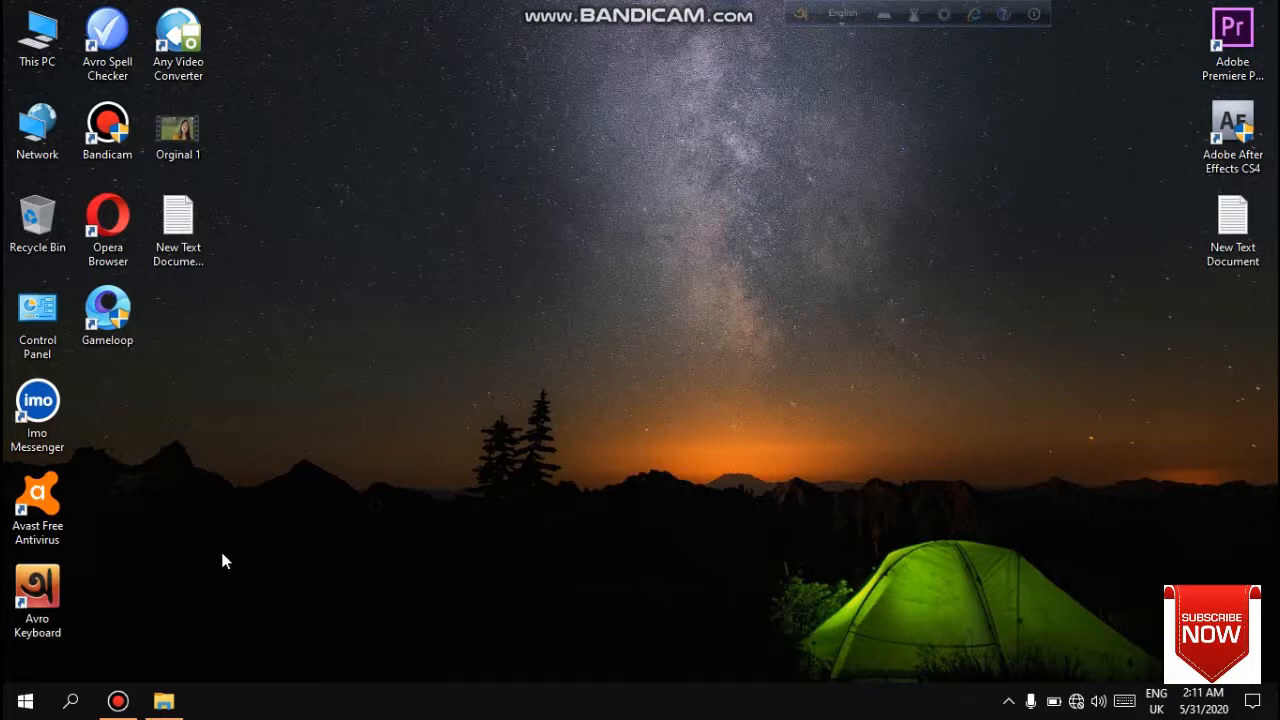
# - Launch the VirtualBox-6.1.6-137129-Win installer from the virtualBox folder on New Volume (E:) and close the folder
pyautogui.click(164, 701)
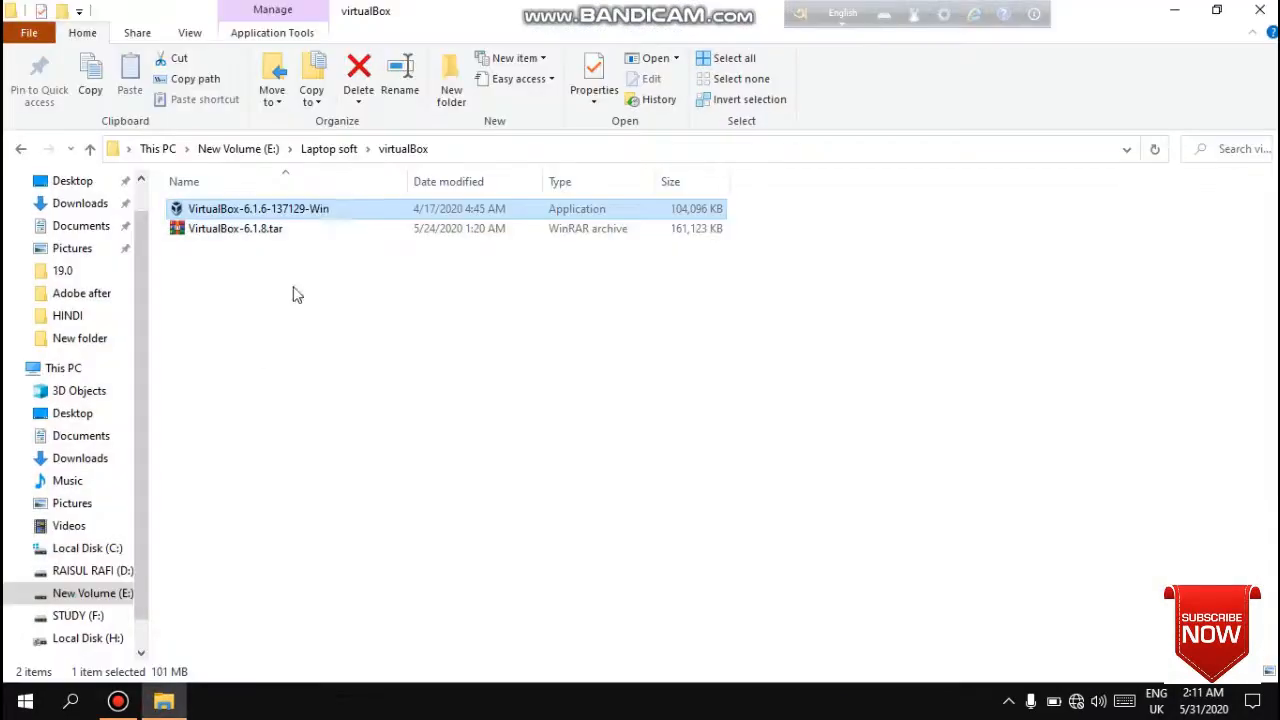
pyautogui.click(333, 210)
pyautogui.click(378, 300)
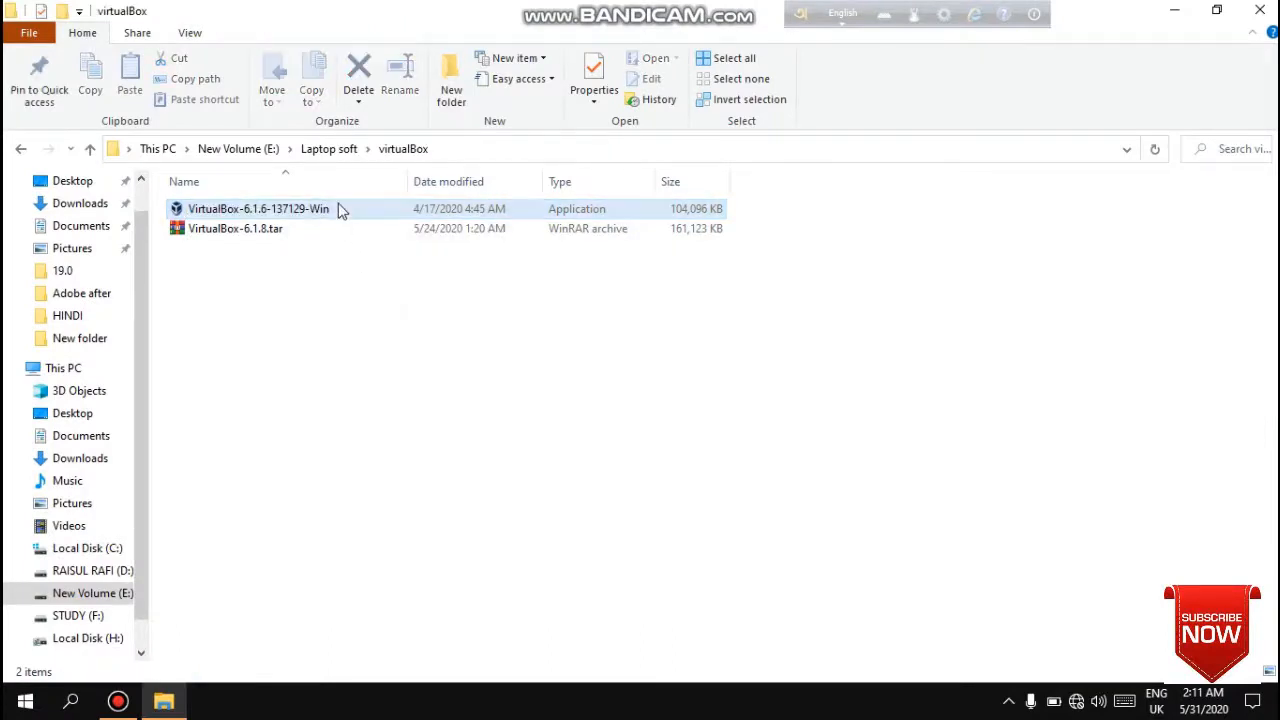
pyautogui.click(333, 208)
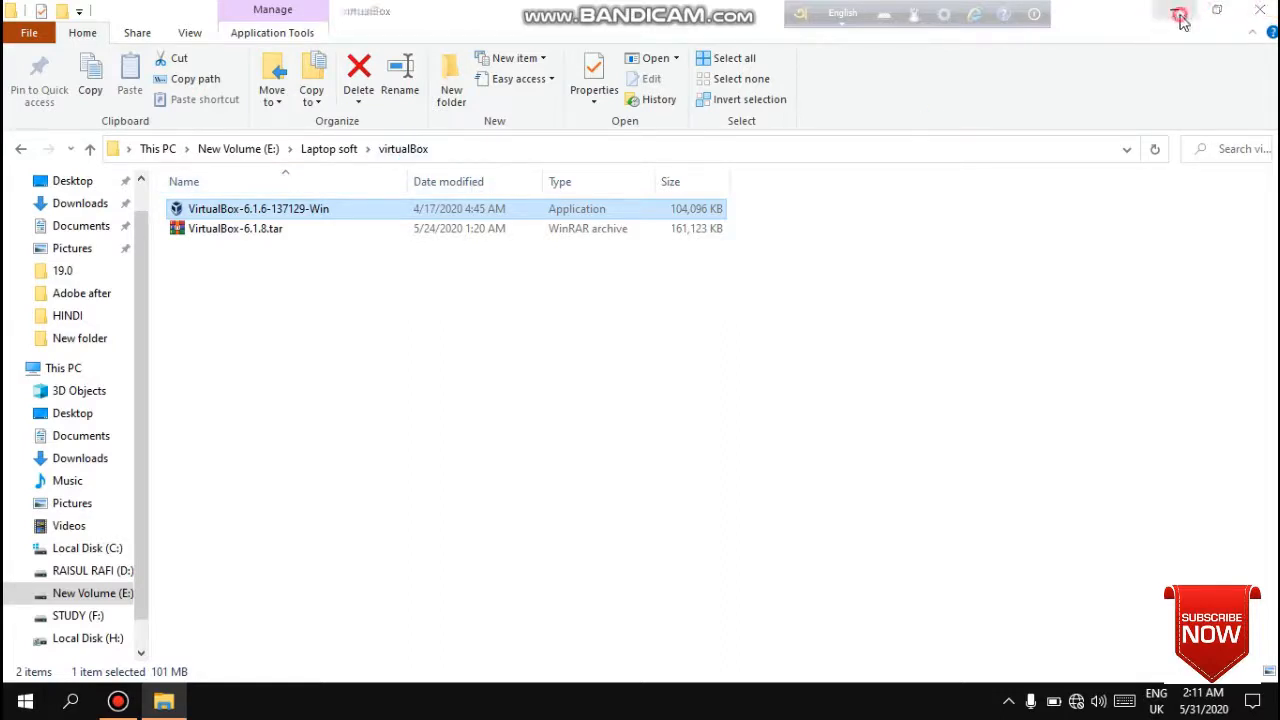
pyautogui.click(1260, 10)
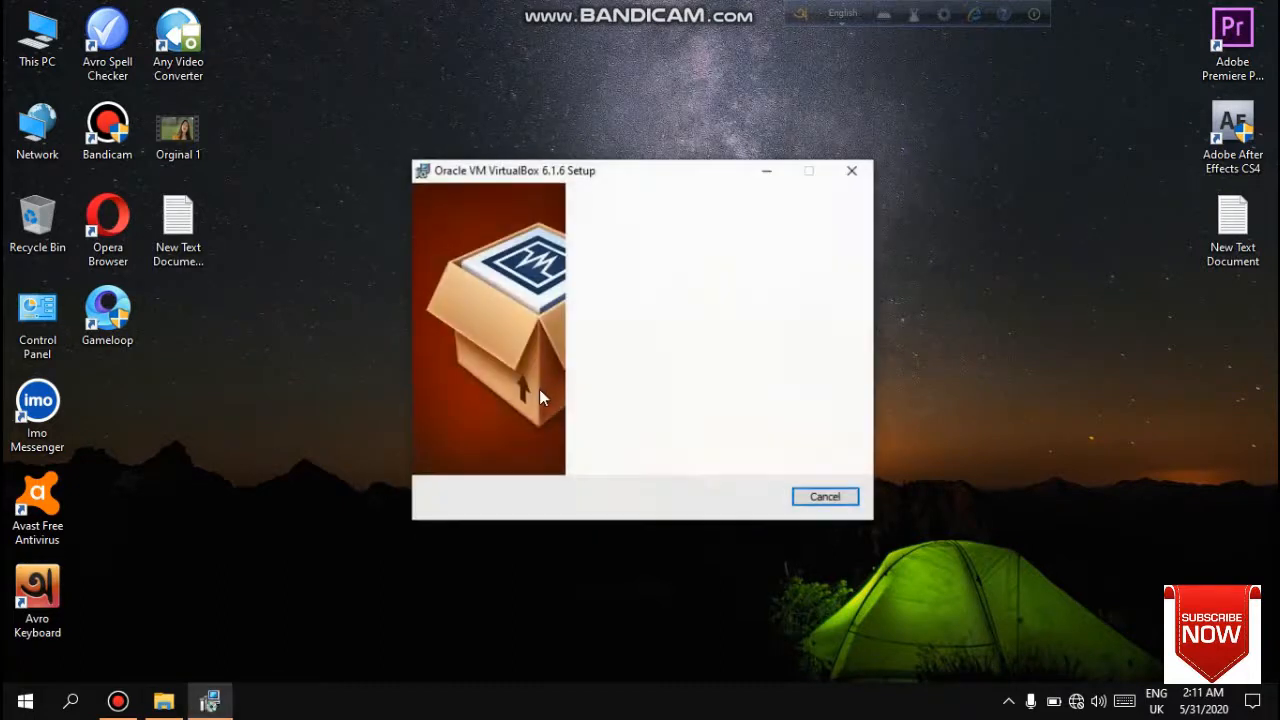
# - Proceed through the setup wizard with the default custom setup options, accept the network interfaces warning, and install
pyautogui.click(743, 497)
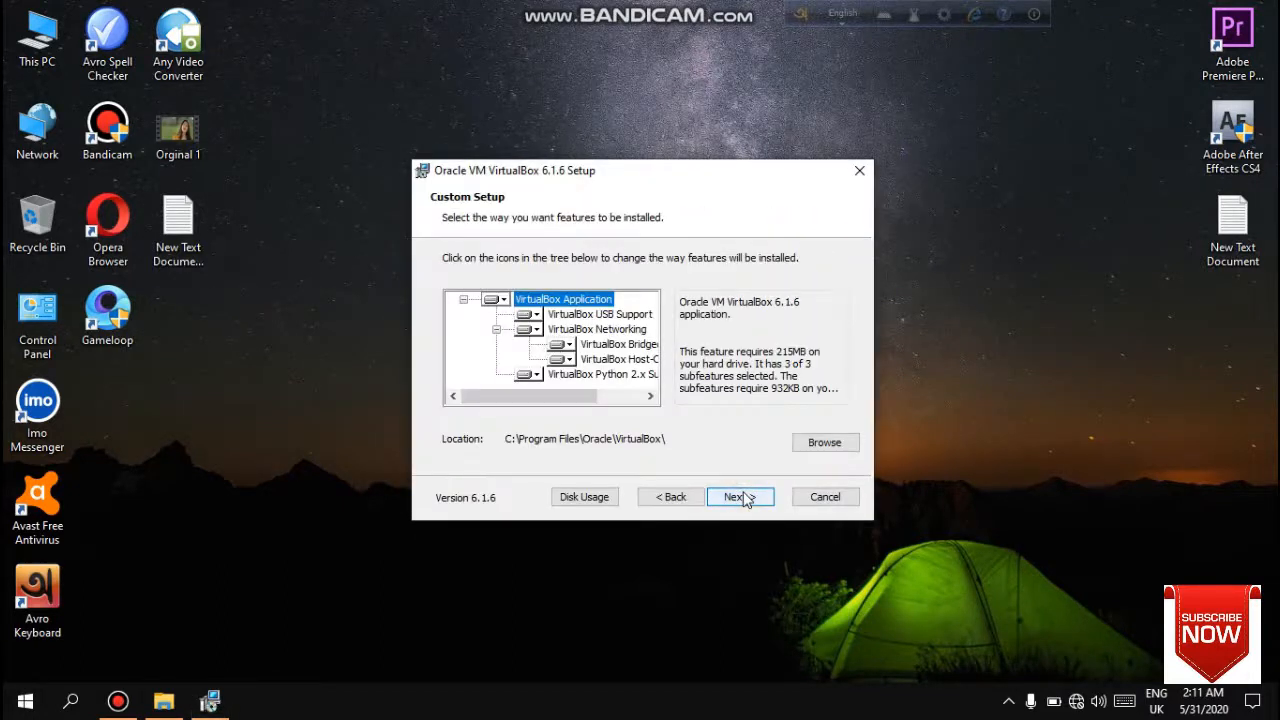
pyautogui.click(743, 497)
pyautogui.click(748, 497)
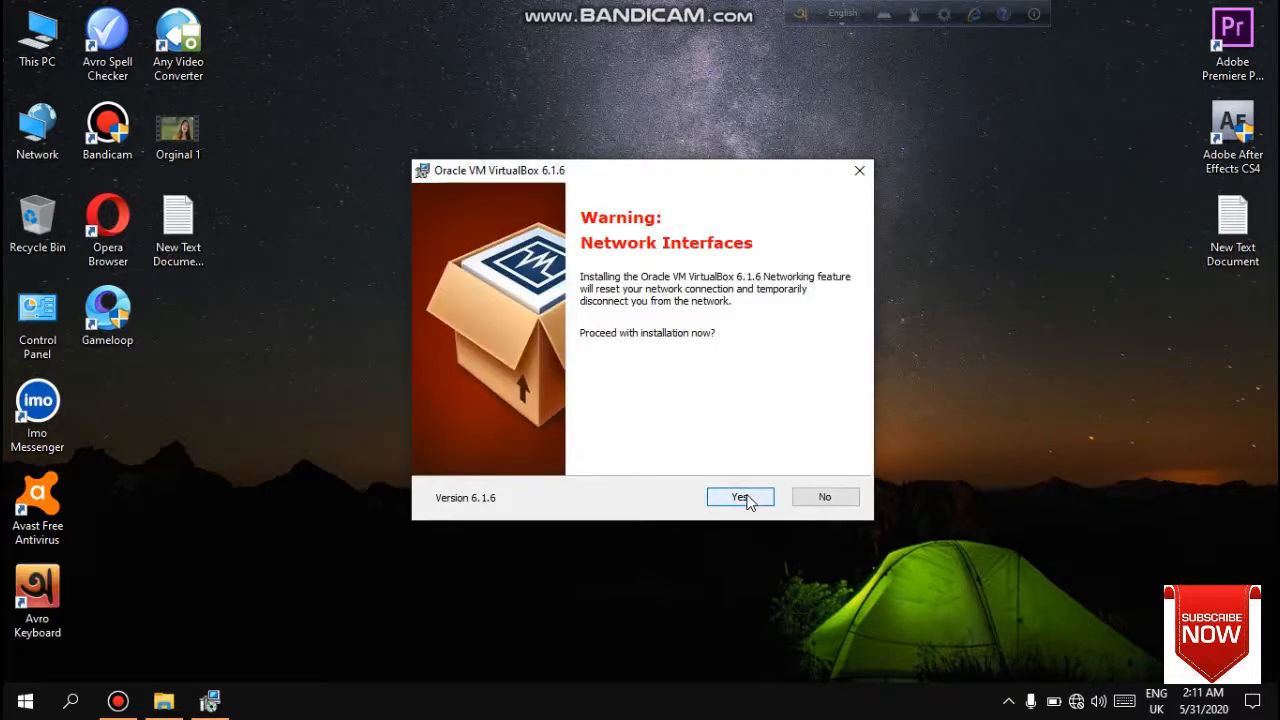
pyautogui.click(740, 497)
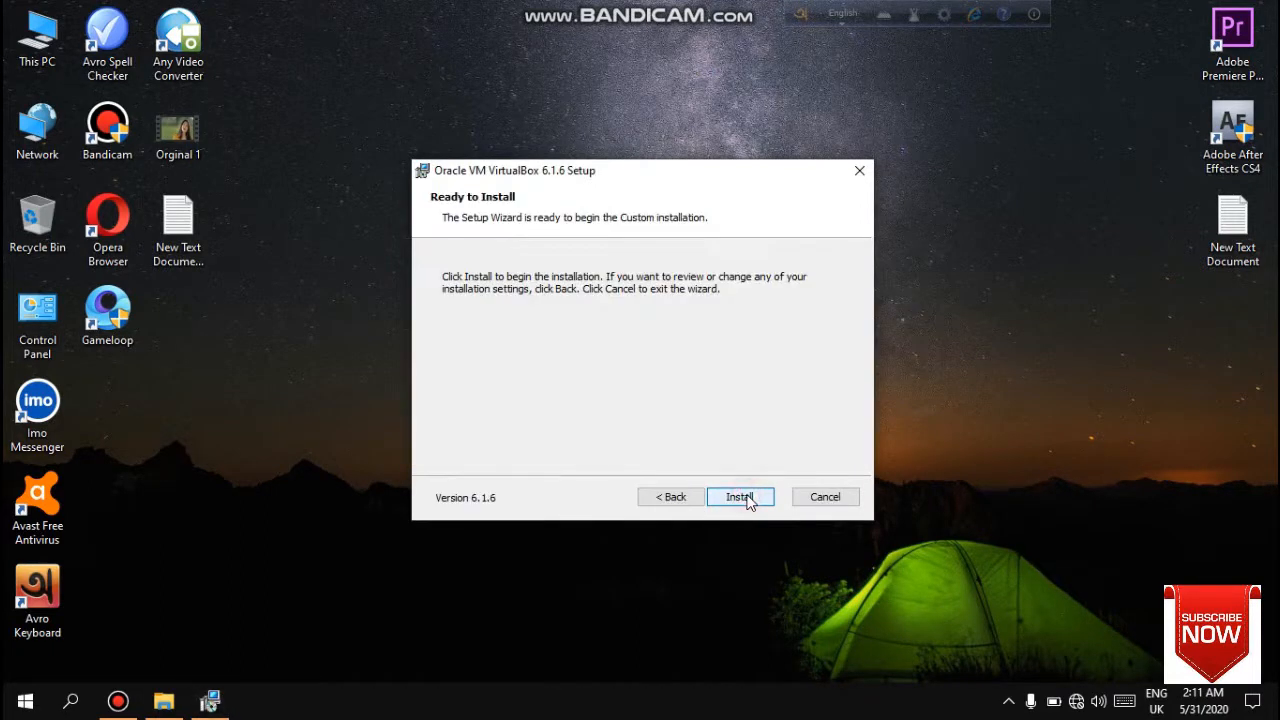
pyautogui.click(746, 497)
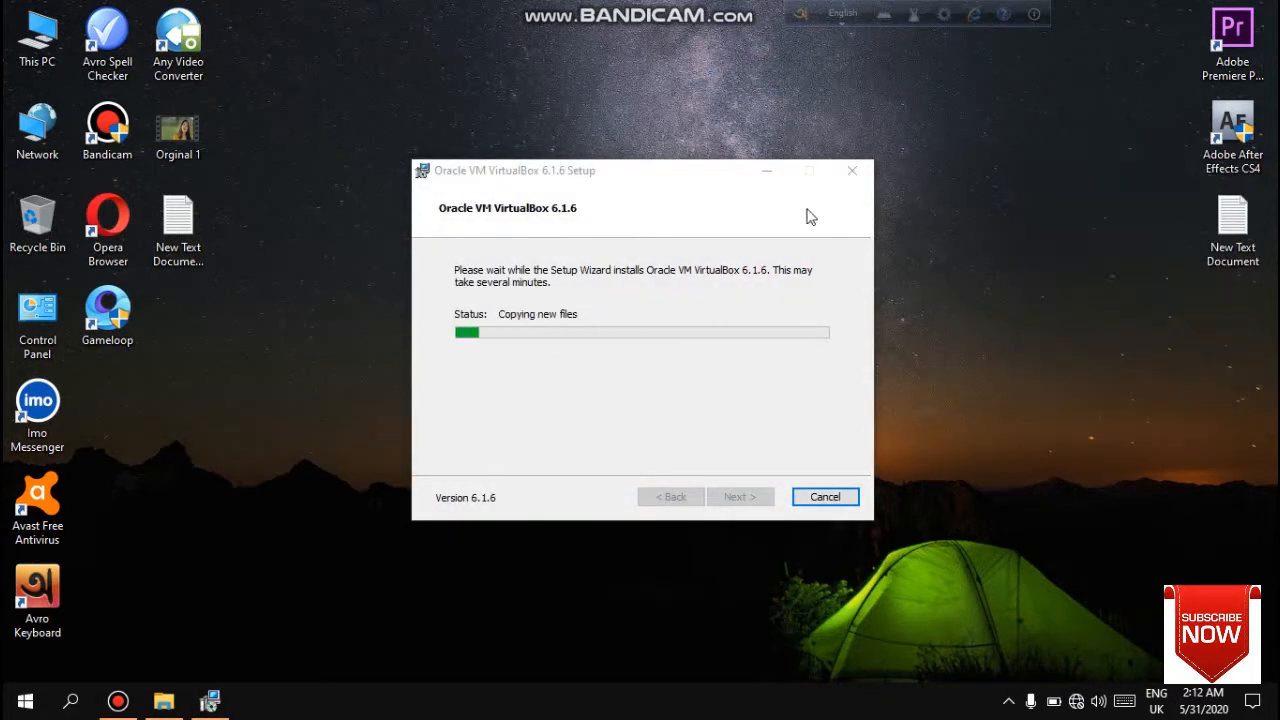
# - Move the setup window and finish the VirtualBox installation wizard
pyautogui.moveTo(626, 173); pyautogui.dragTo(642, 141)
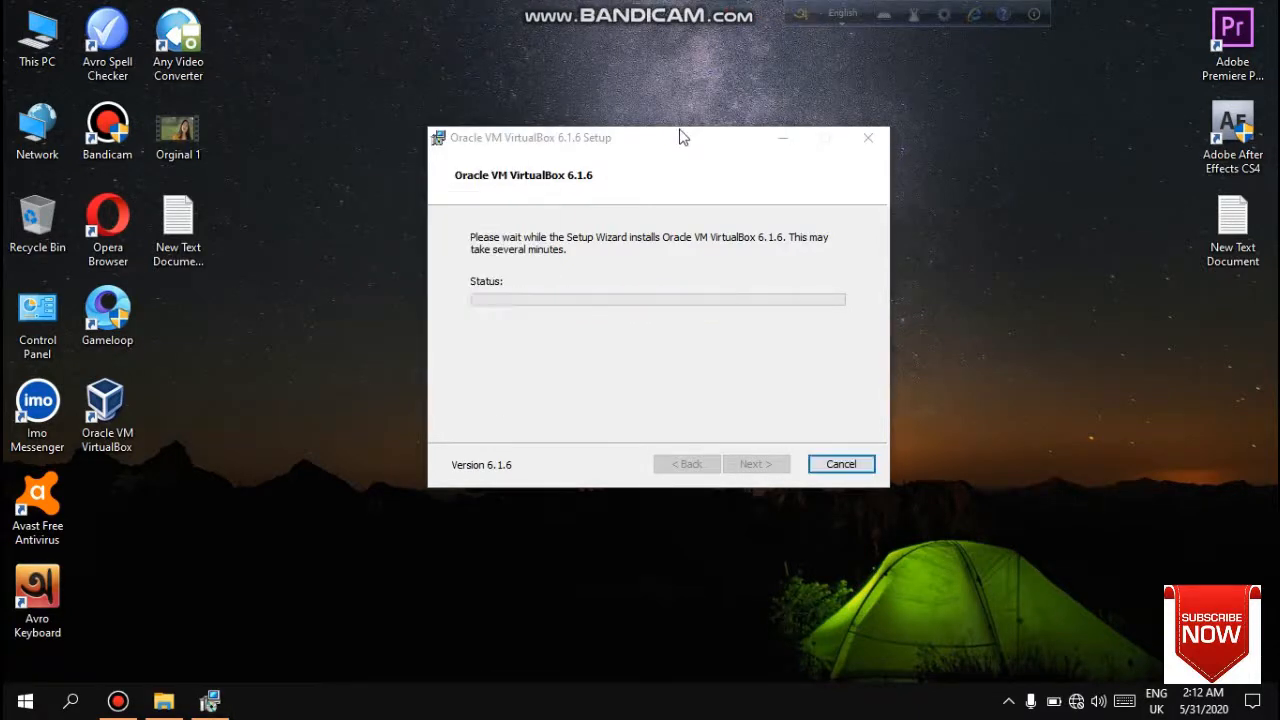
pyautogui.click(760, 470)
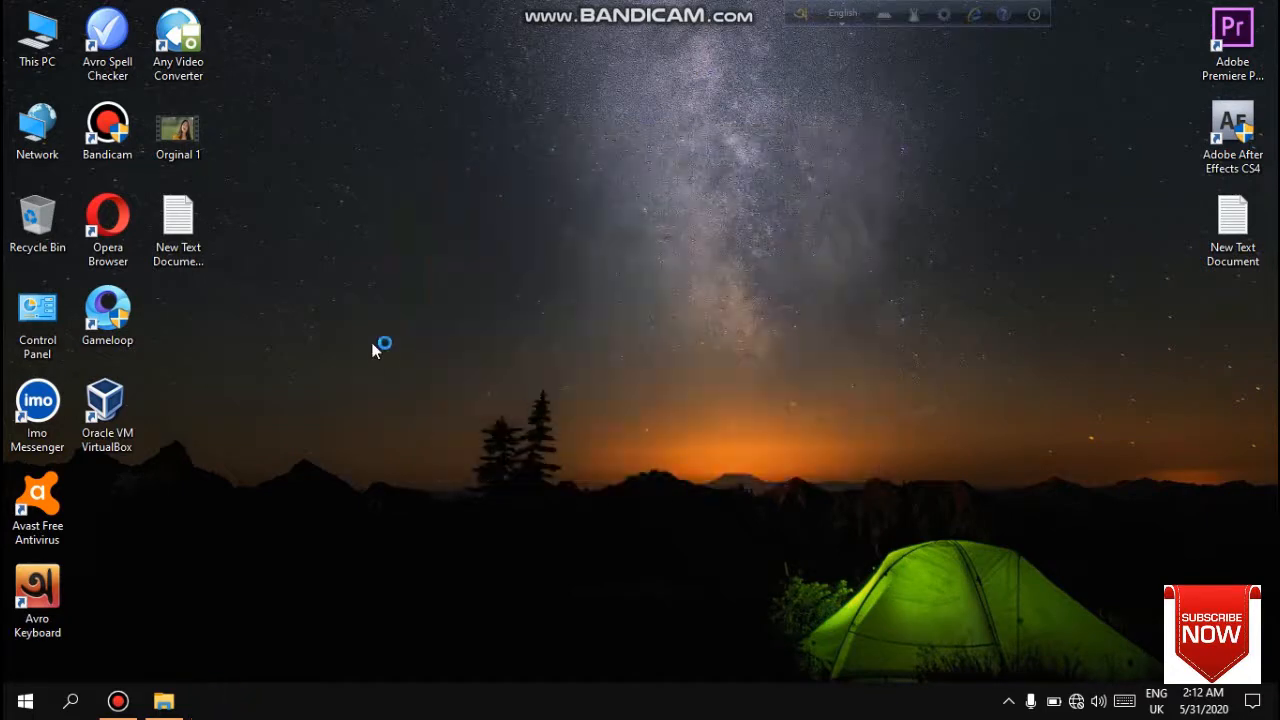
pyautogui.rightClick(612, 214)
pyautogui.click(651, 266)
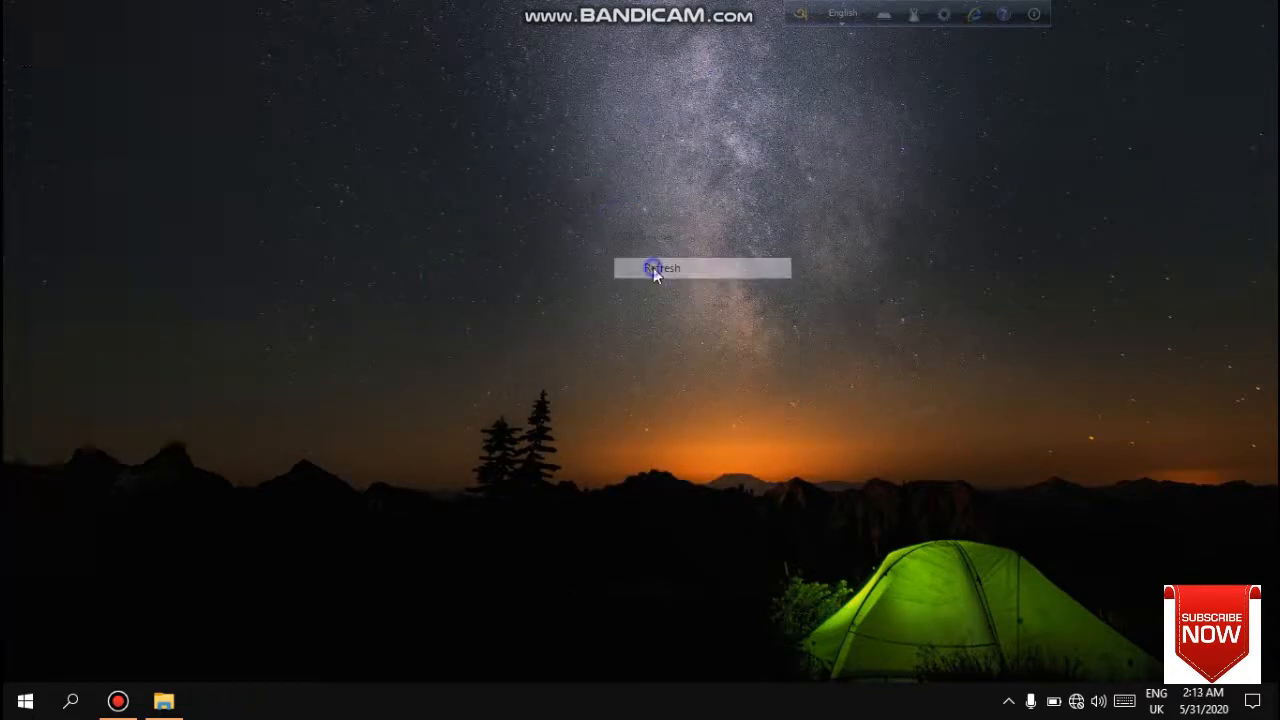
pyautogui.rightClick(651, 266)
pyautogui.click(688, 331)
pyautogui.rightClick(629, 250)
pyautogui.click(686, 311)
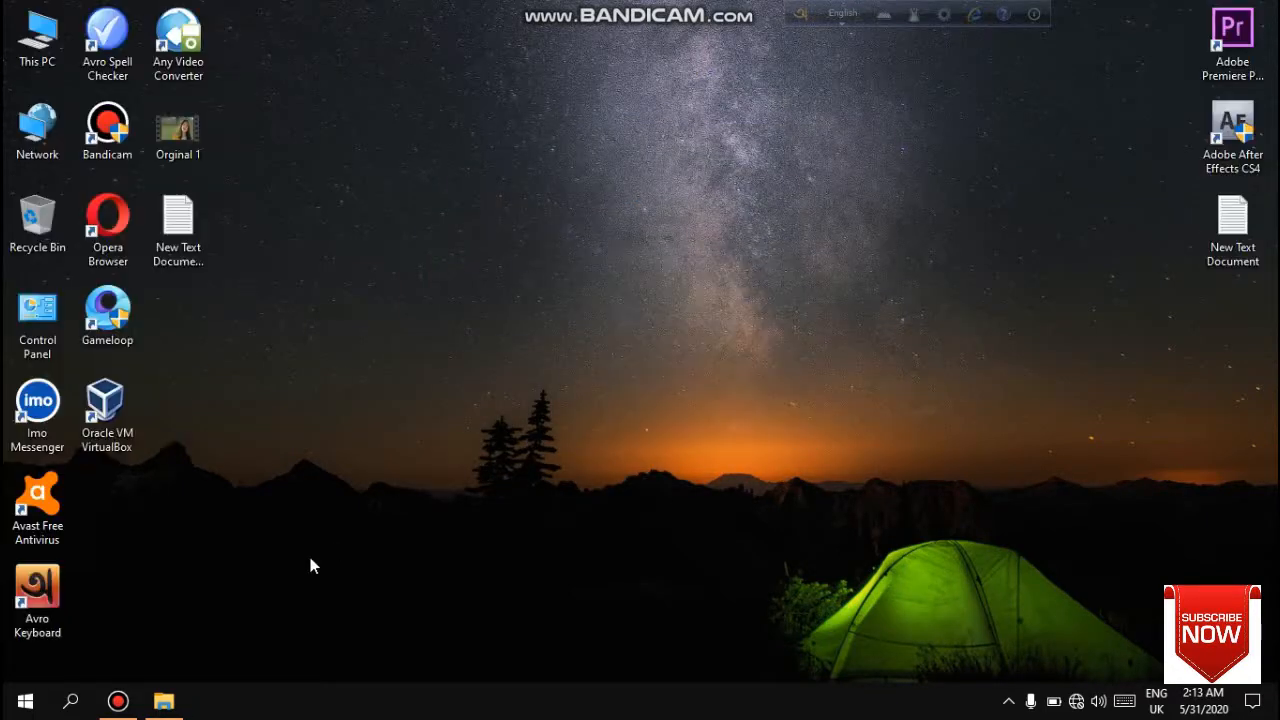
# - Browse Laptop soft to the Windows iso image\win 7 folder to locate the Windows 7 ultimate image archive
pyautogui.click(164, 701)
pyautogui.click(88, 149)
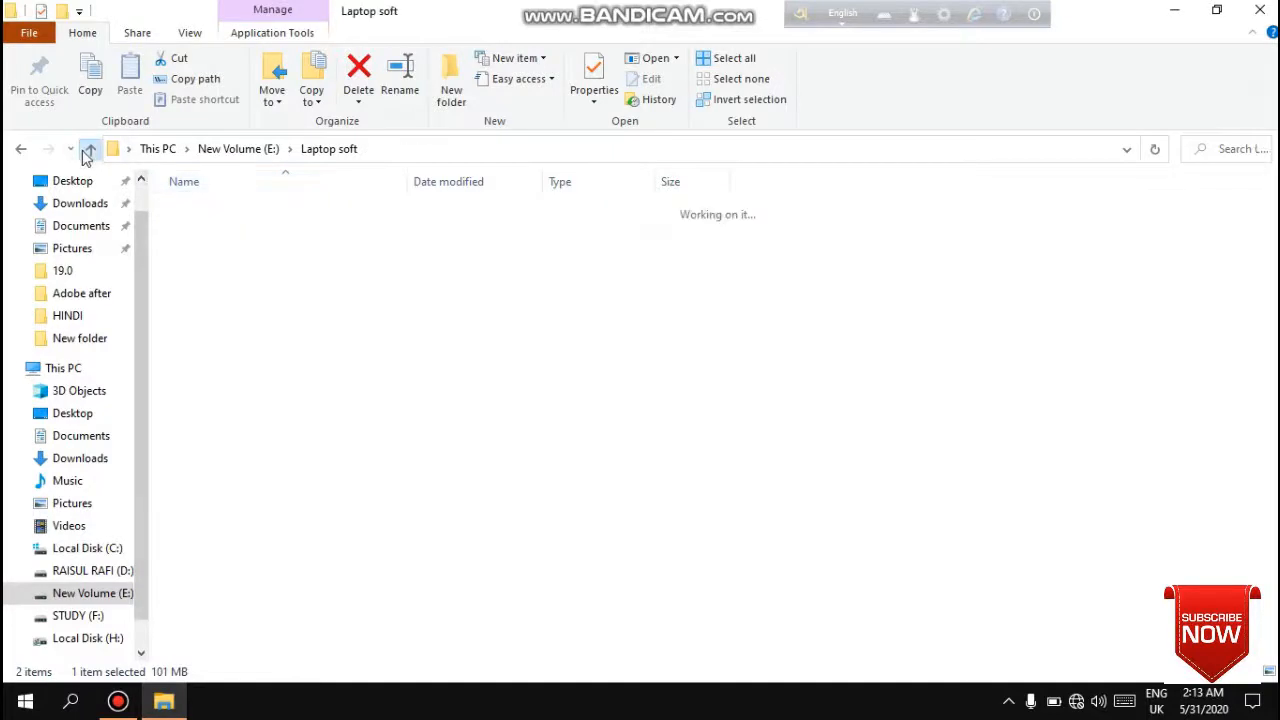
pyautogui.scroll(-4, 268, 627)
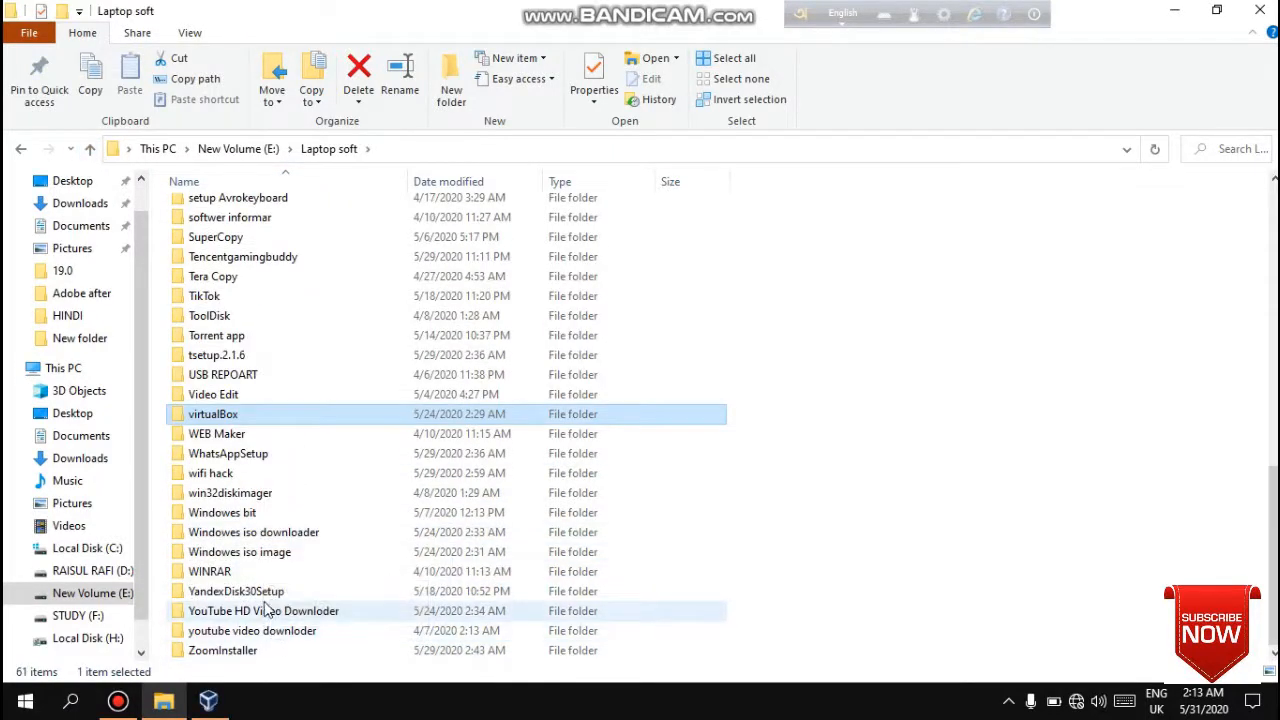
pyautogui.doubleClick(306, 558)
pyautogui.click(303, 214)
pyautogui.doubleClick(303, 214)
pyautogui.click(305, 216)
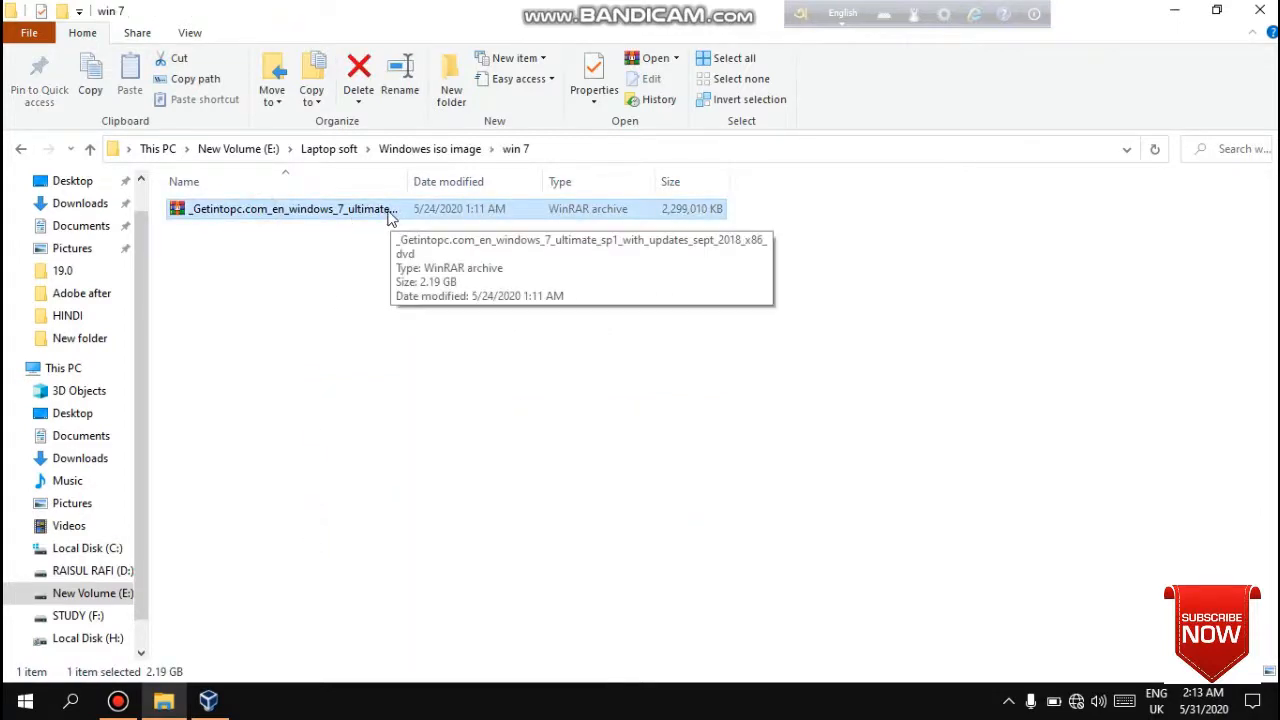
pyautogui.click(1175, 10)
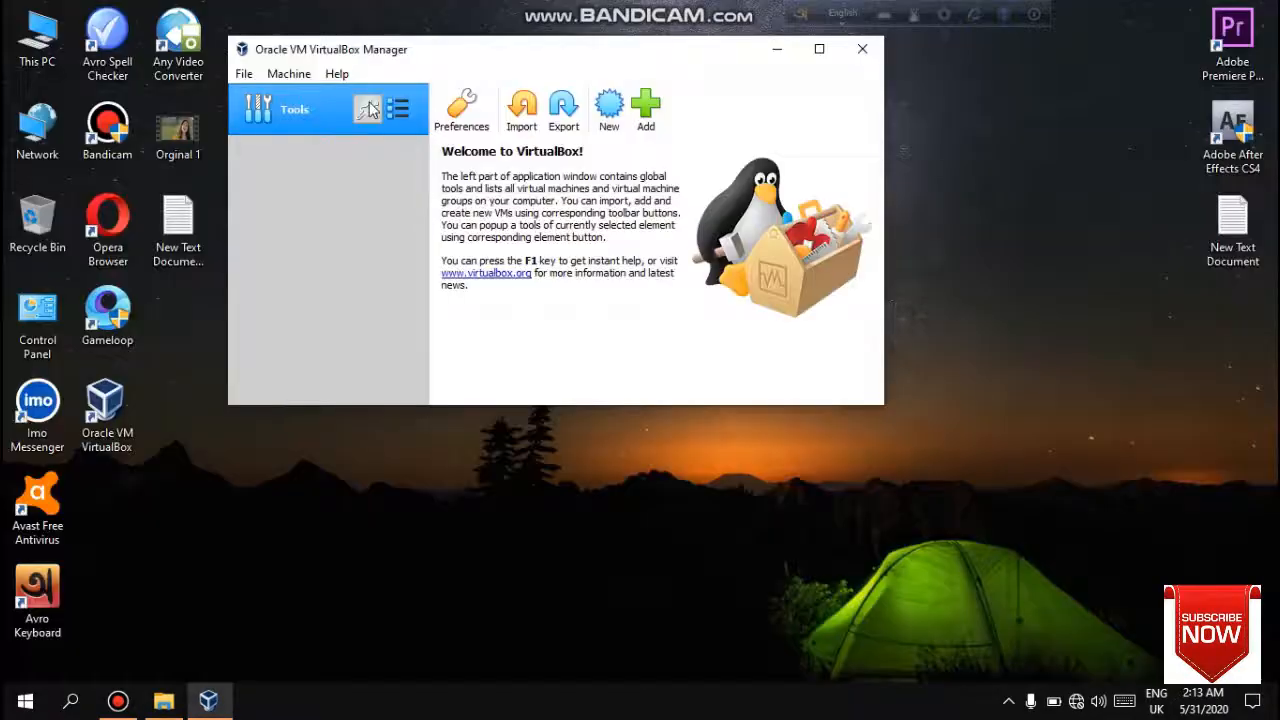
# - Maximize VirtualBox Manager, start creating a new virtual machine, and name it Windowes 7
pyautogui.click(819, 49)
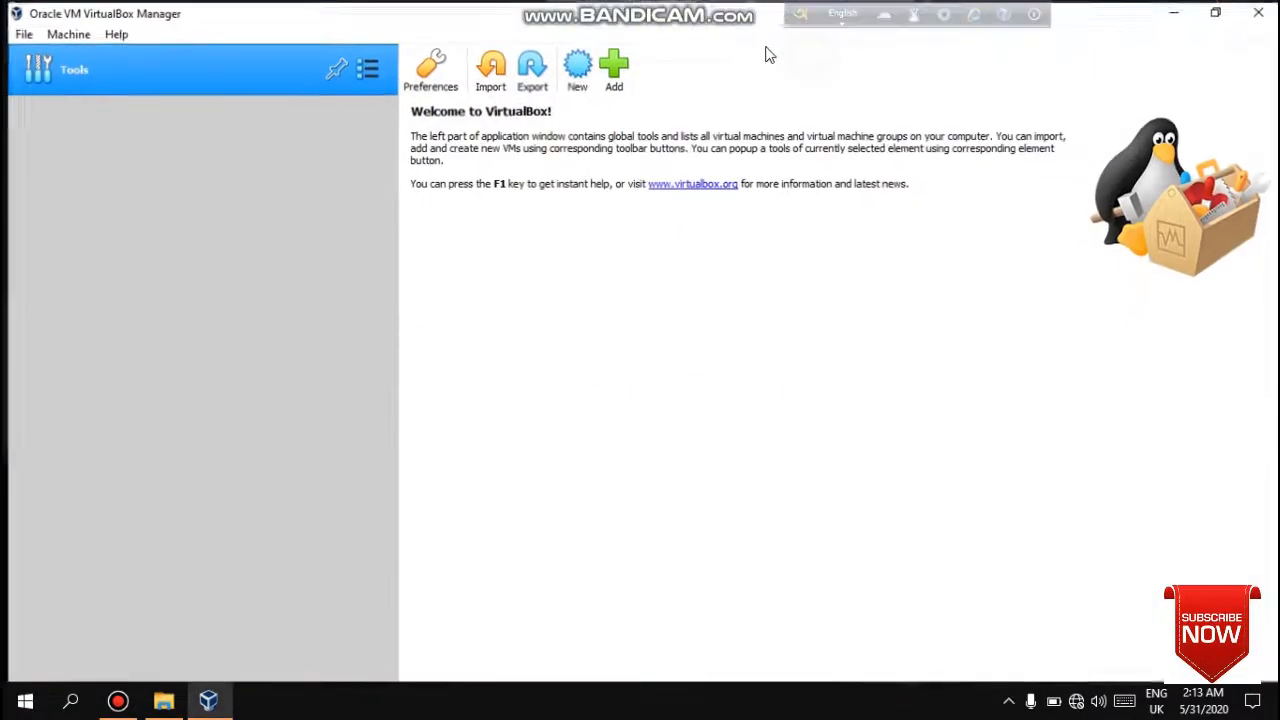
pyautogui.click(577, 82)
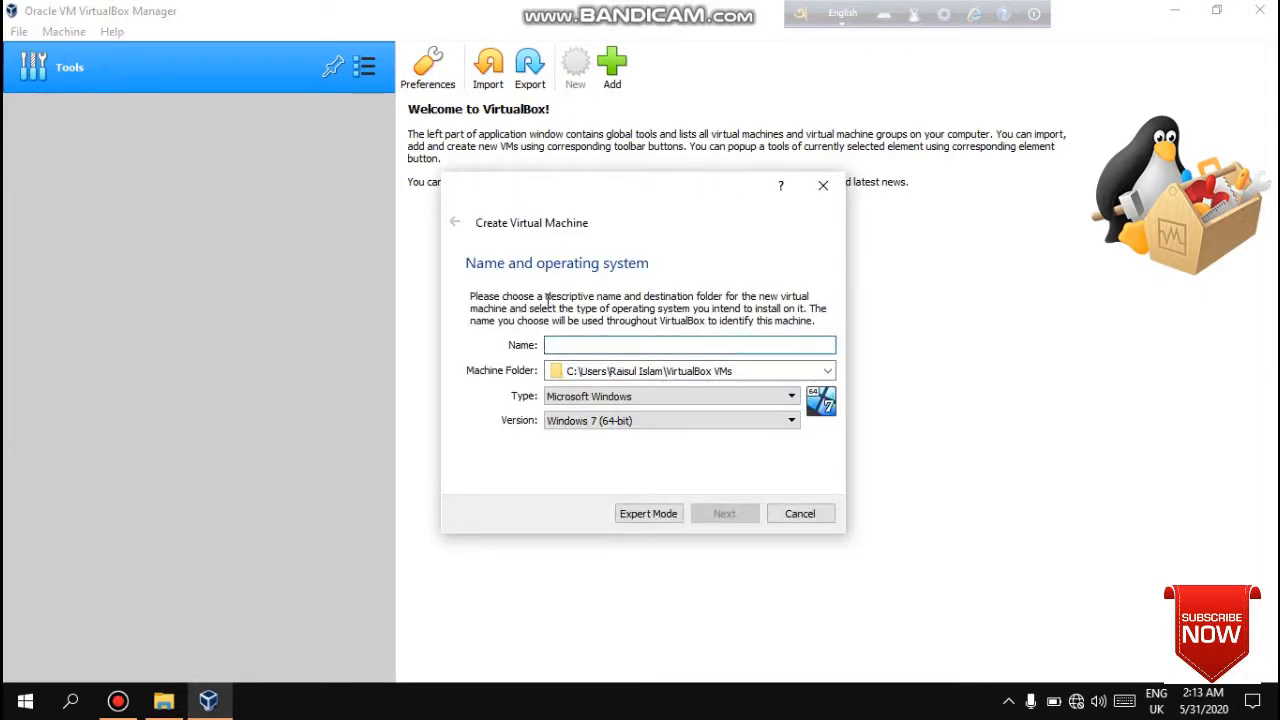
pyautogui.write('Windowes 7')
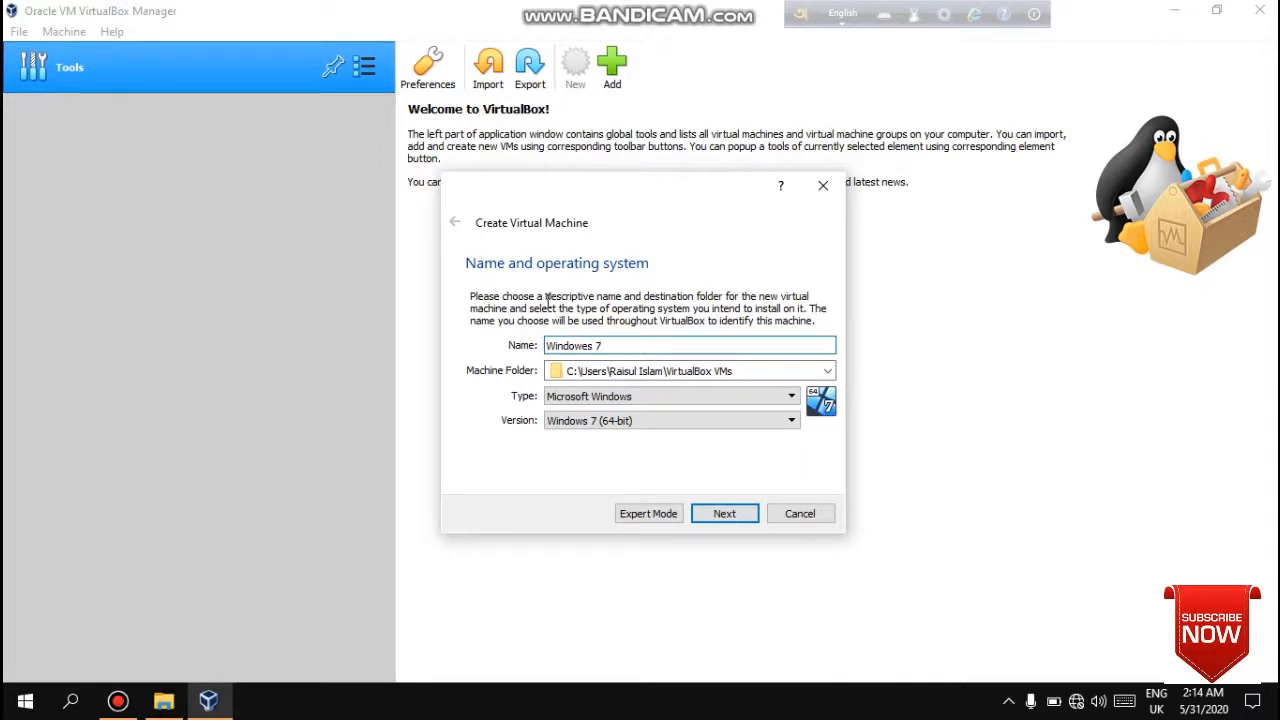
# - Set the machine type to Microsoft Windows and version to Windows 7 (64-bit), then continue
pyautogui.click(669, 396)
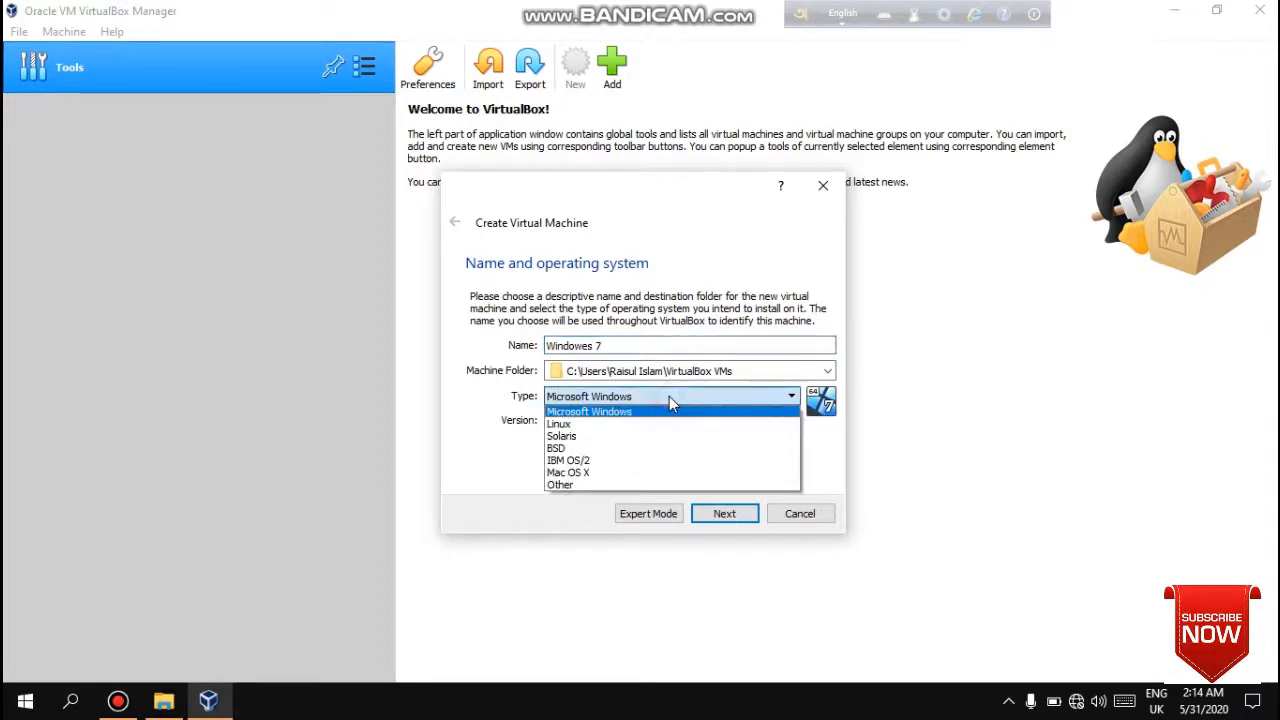
pyautogui.click(666, 411)
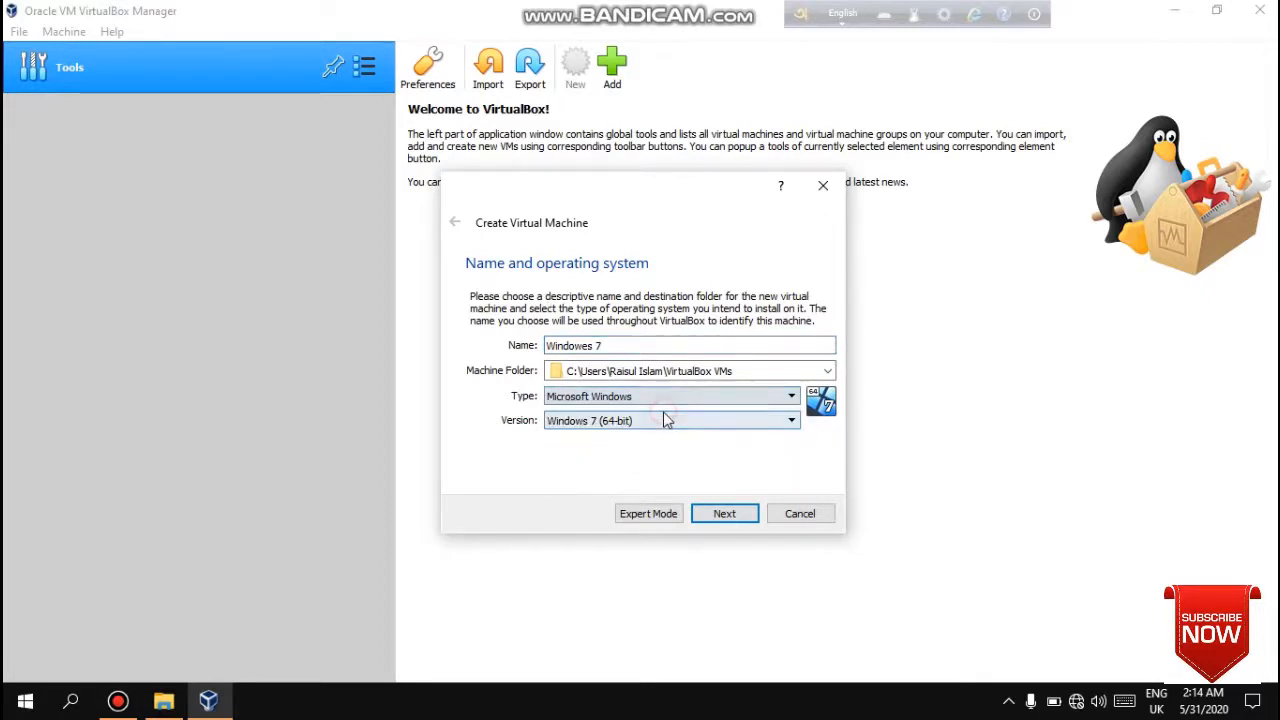
pyautogui.click(663, 420)
pyautogui.scroll(-2, 636, 500)
pyautogui.scroll(1, 640, 490)
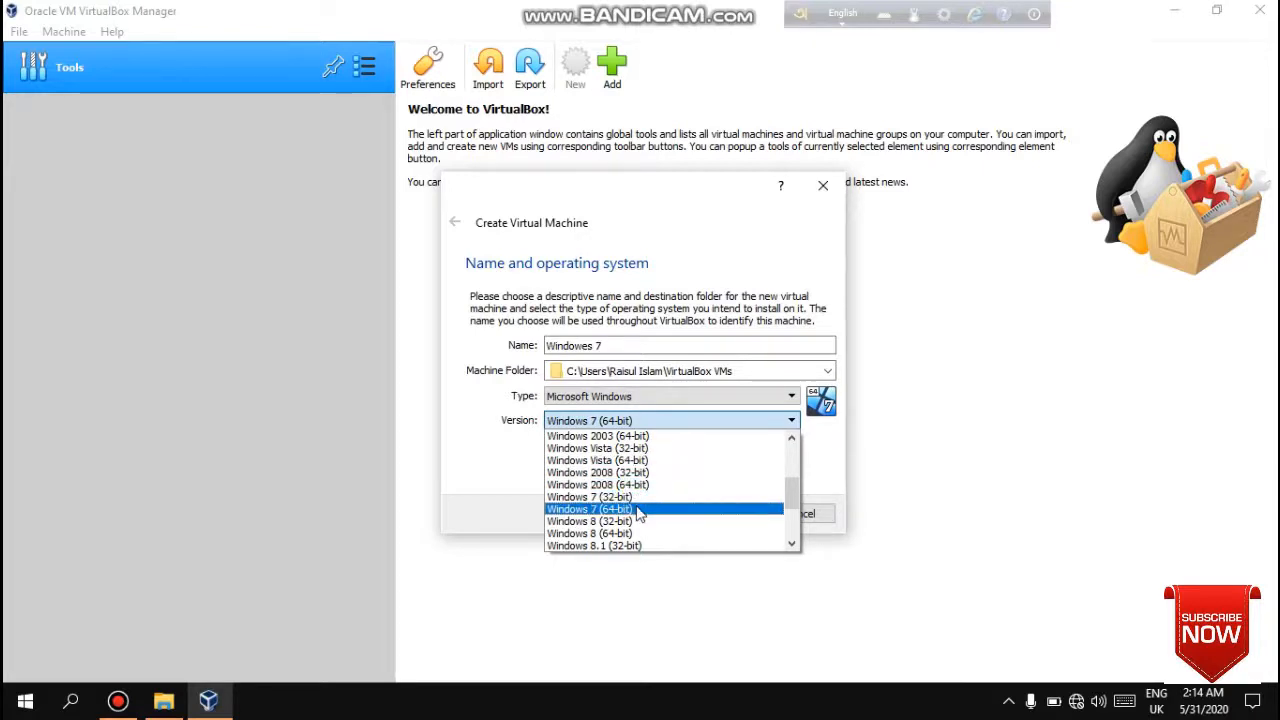
pyautogui.click(640, 510)
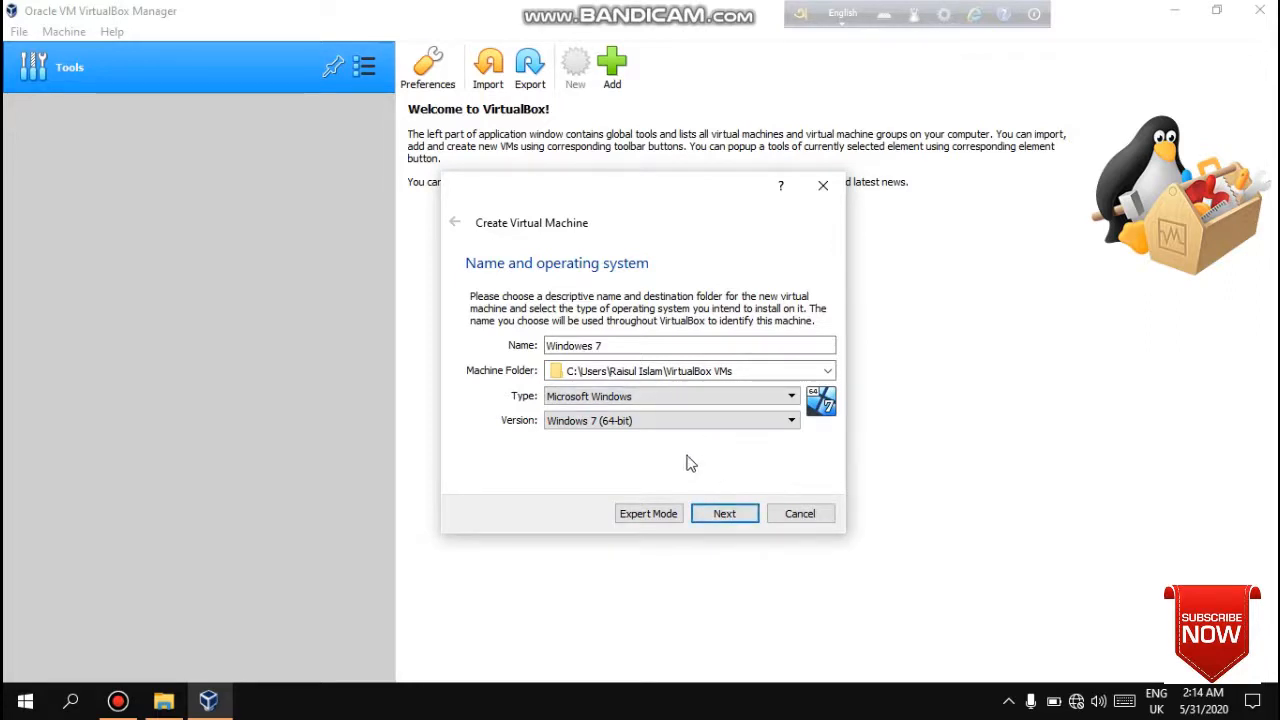
pyautogui.click(722, 515)
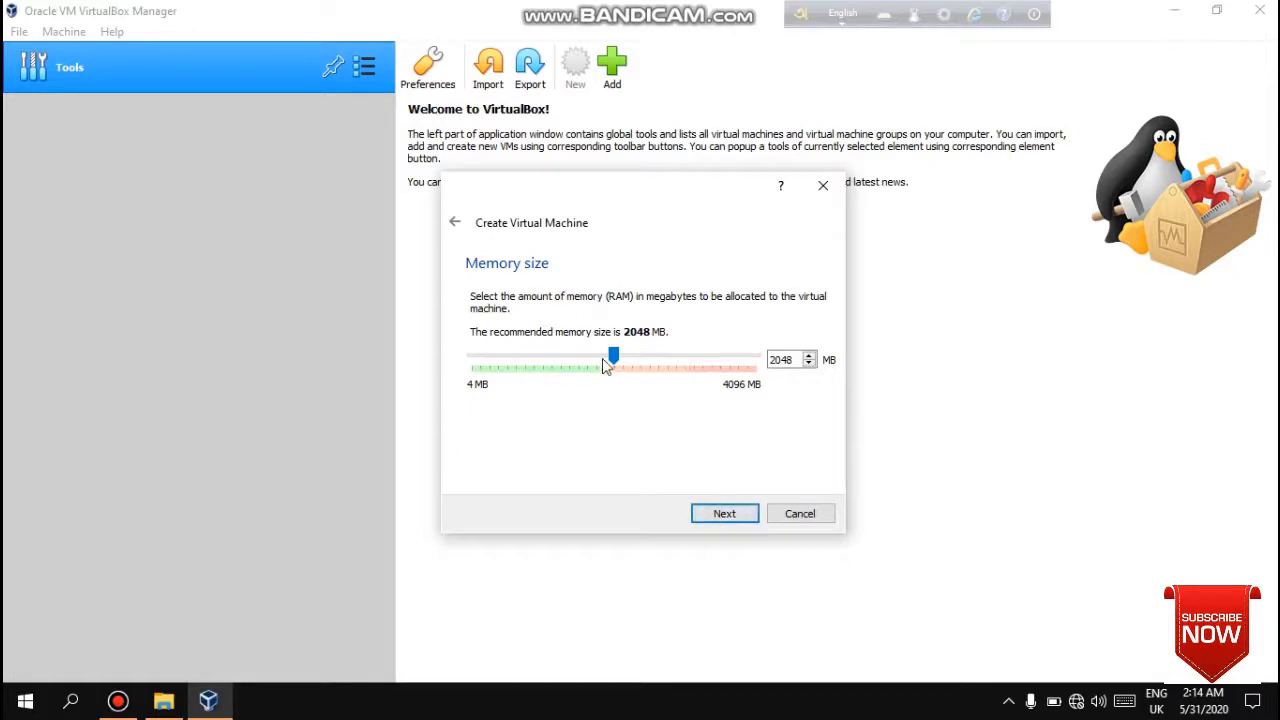
# - Increase the memory size to near the 4096 MB maximum and continue
pyautogui.moveTo(612, 357); pyautogui.dragTo(756, 358)
pyautogui.click(726, 520)
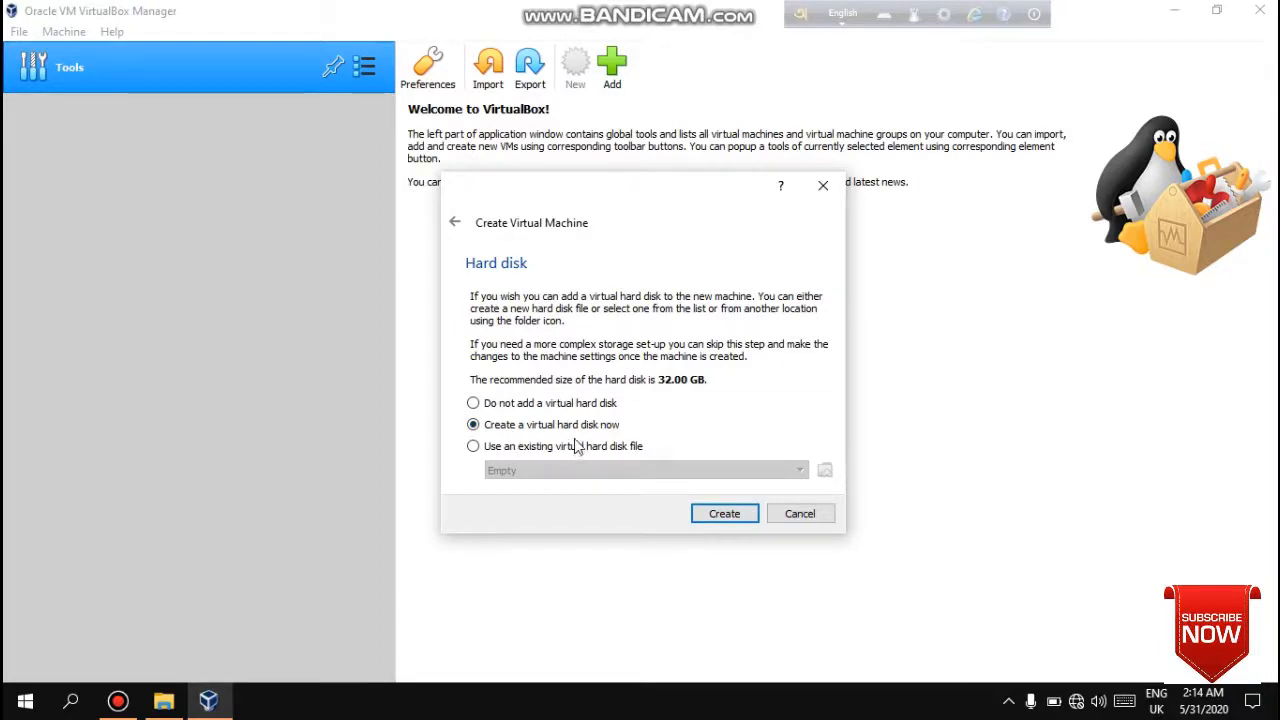
# - Create a virtual hard disk now, choosing the VDI file type and dynamically allocated storage
pyautogui.click(724, 514)
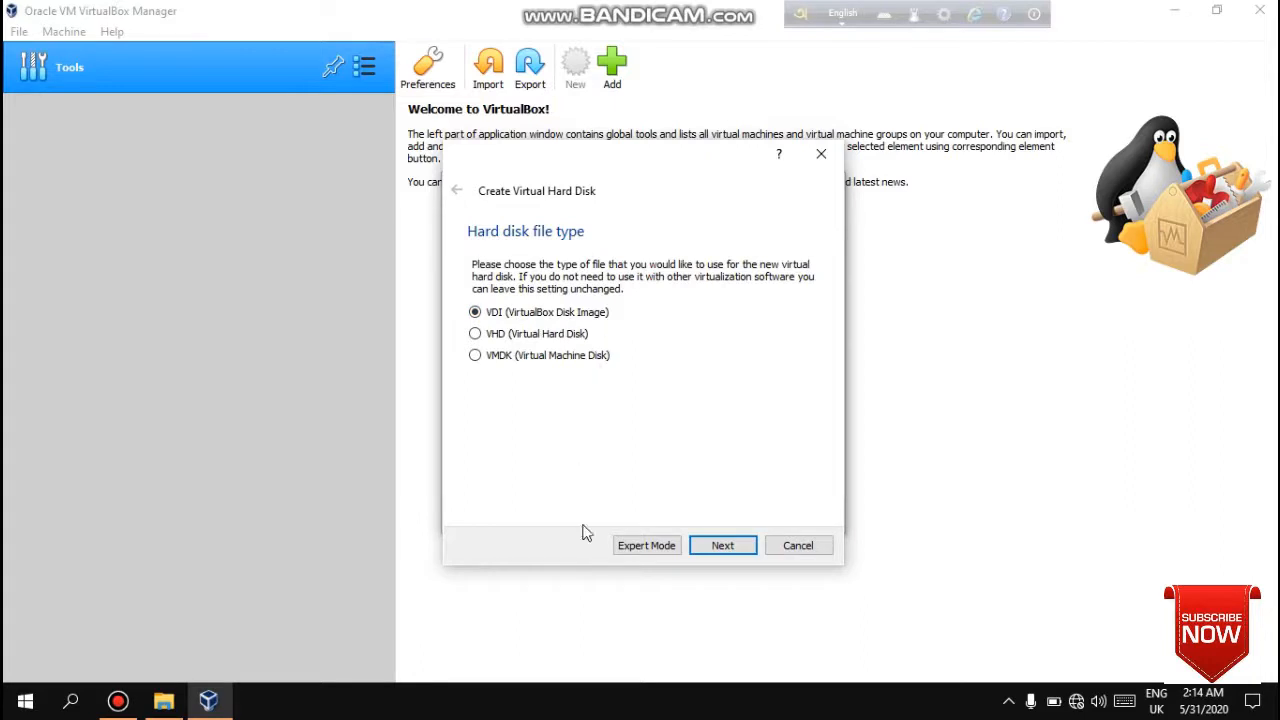
pyautogui.click(714, 550)
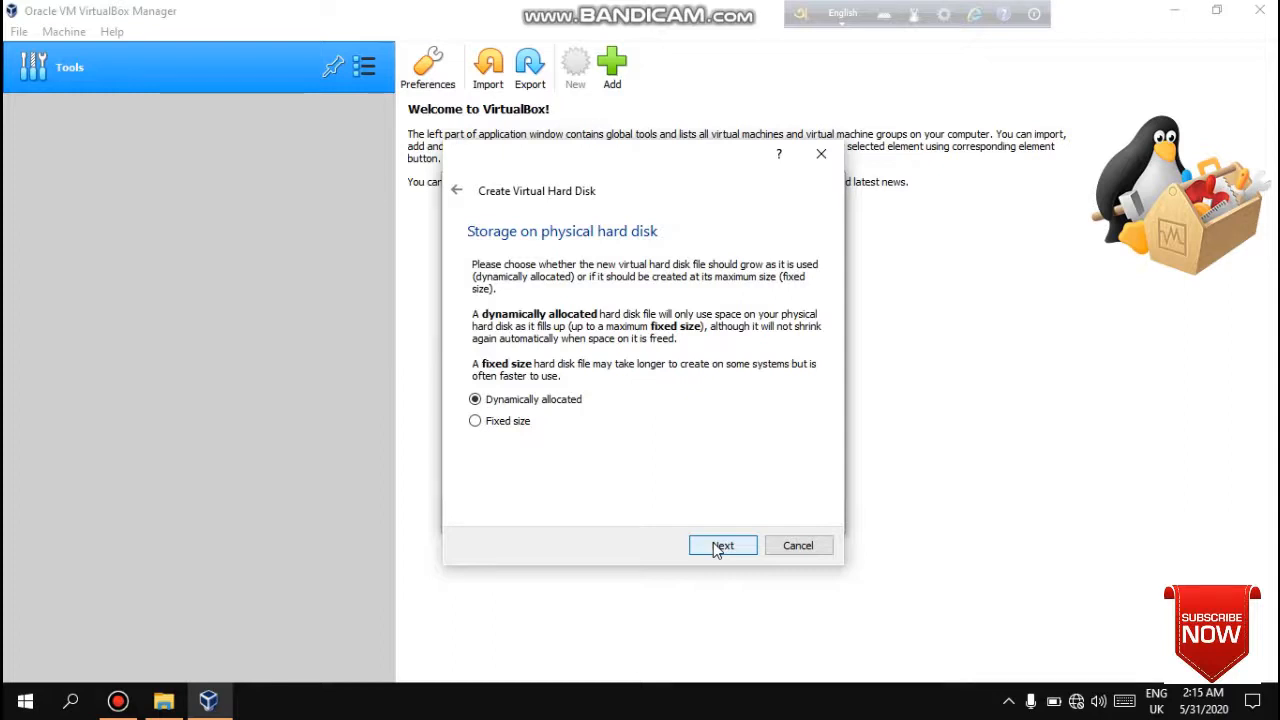
pyautogui.click(716, 549)
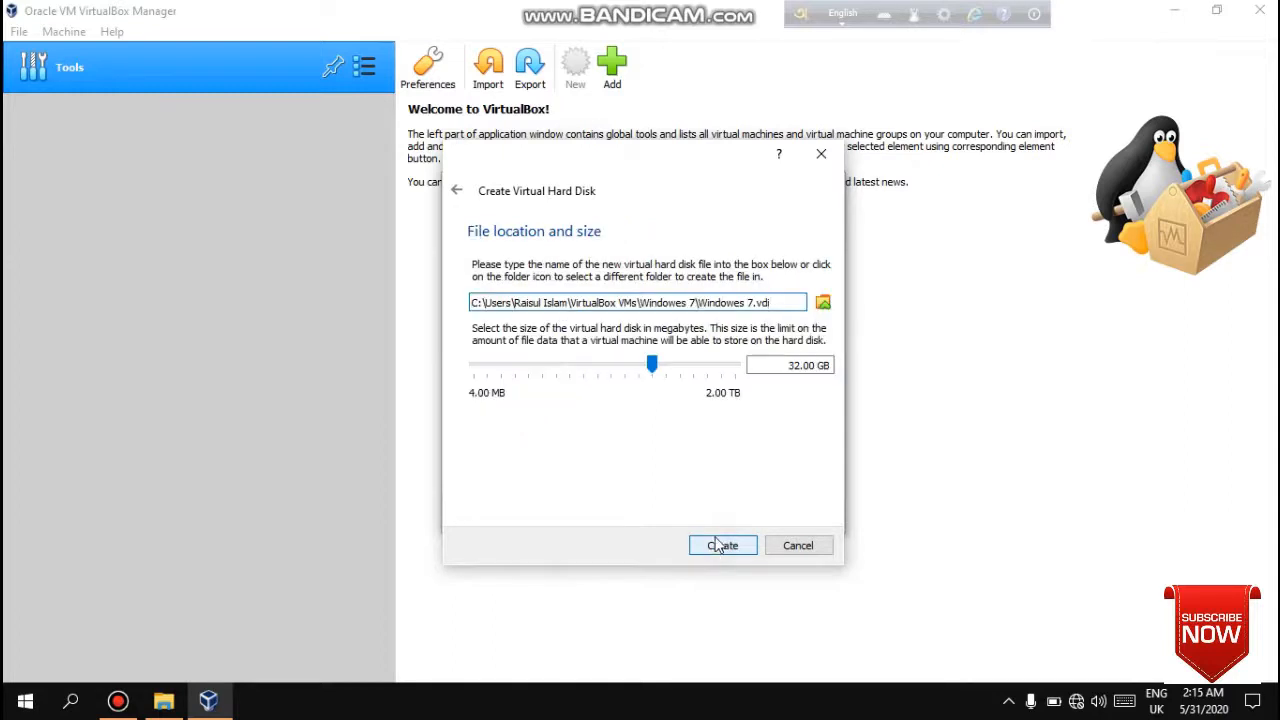
# - Set the virtual hard disk size to 40.00 GB and create the disk
pyautogui.click(800, 366)
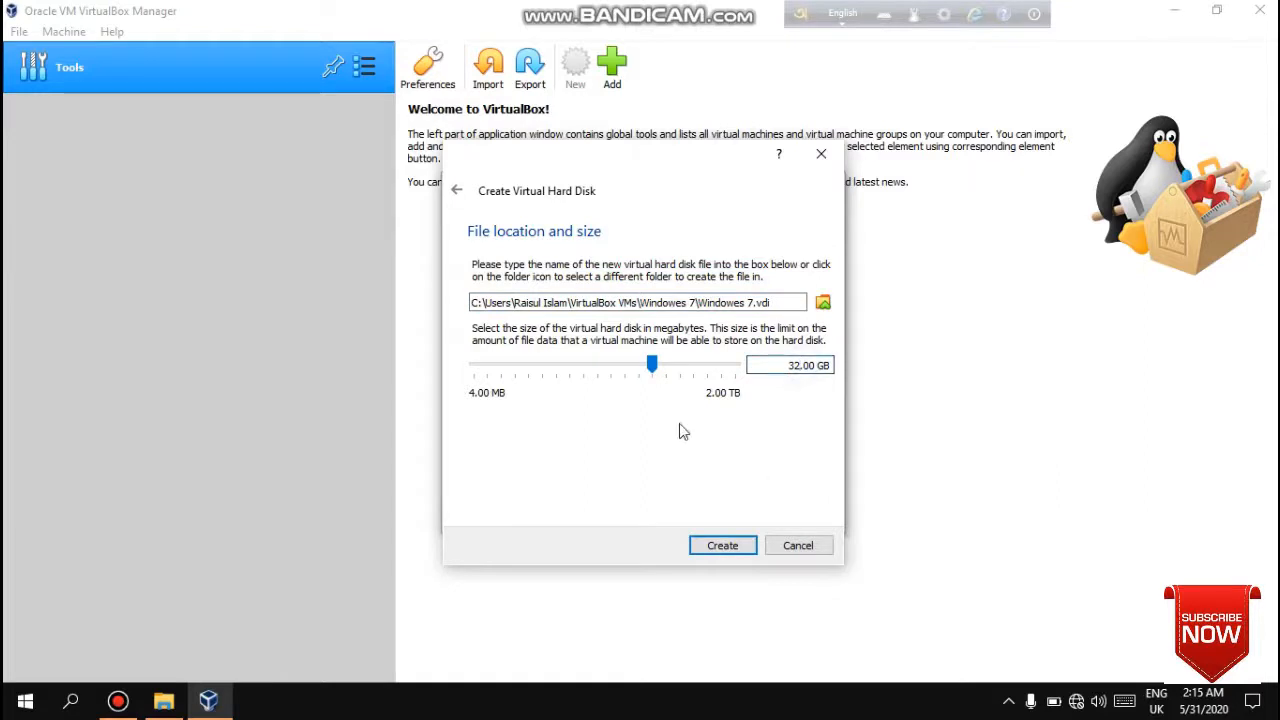
pyautogui.moveTo(652, 366); pyautogui.dragTo(659, 369)
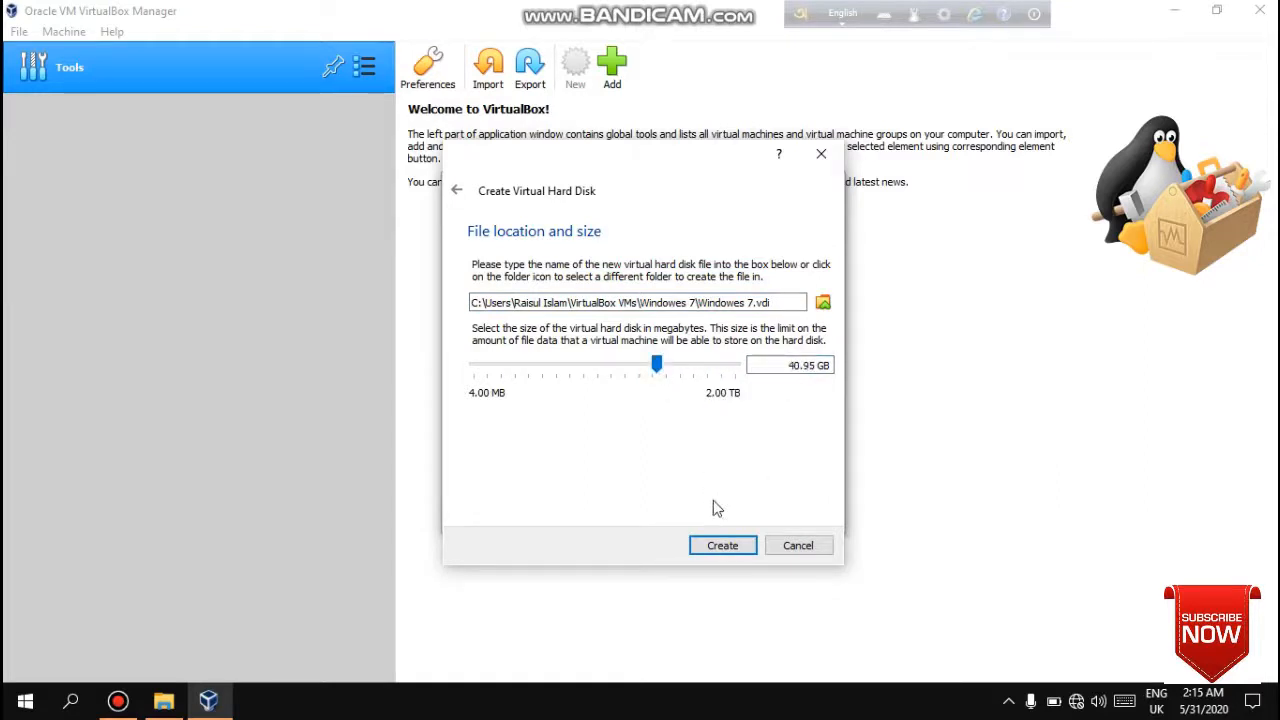
pyautogui.click(820, 365)
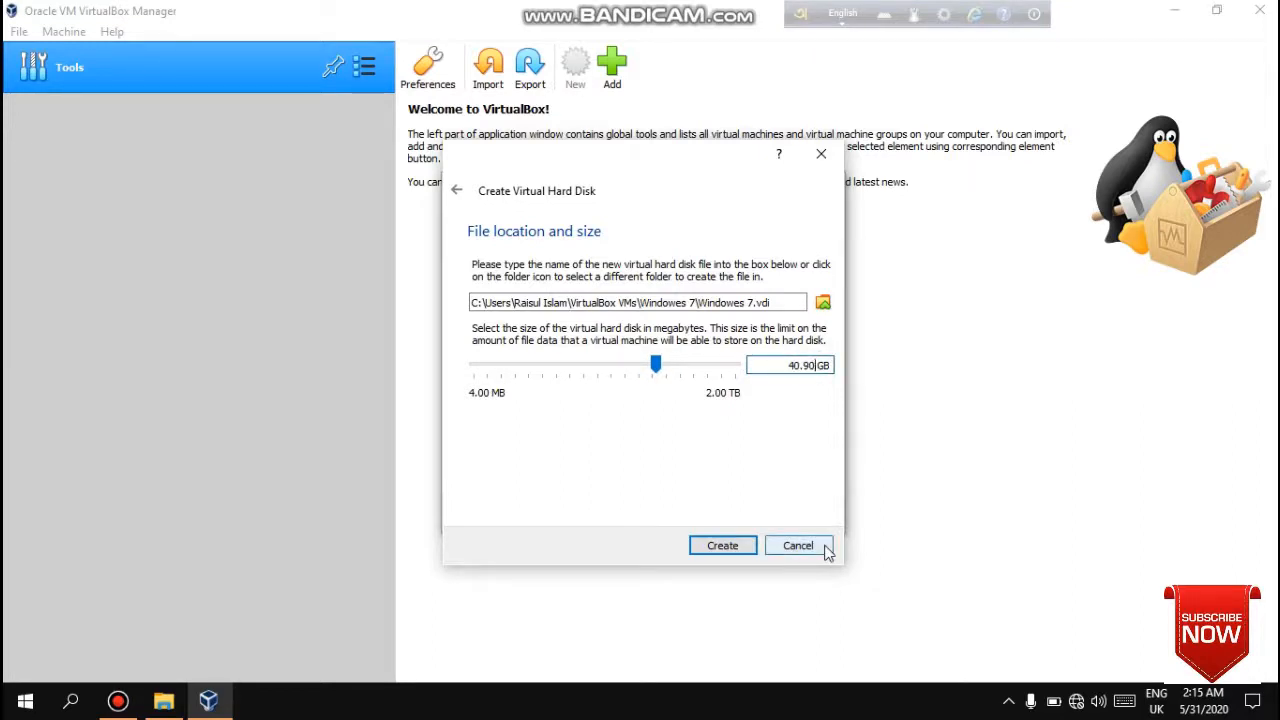
pyautogui.press('BackSpace')
pyautogui.click(723, 547)
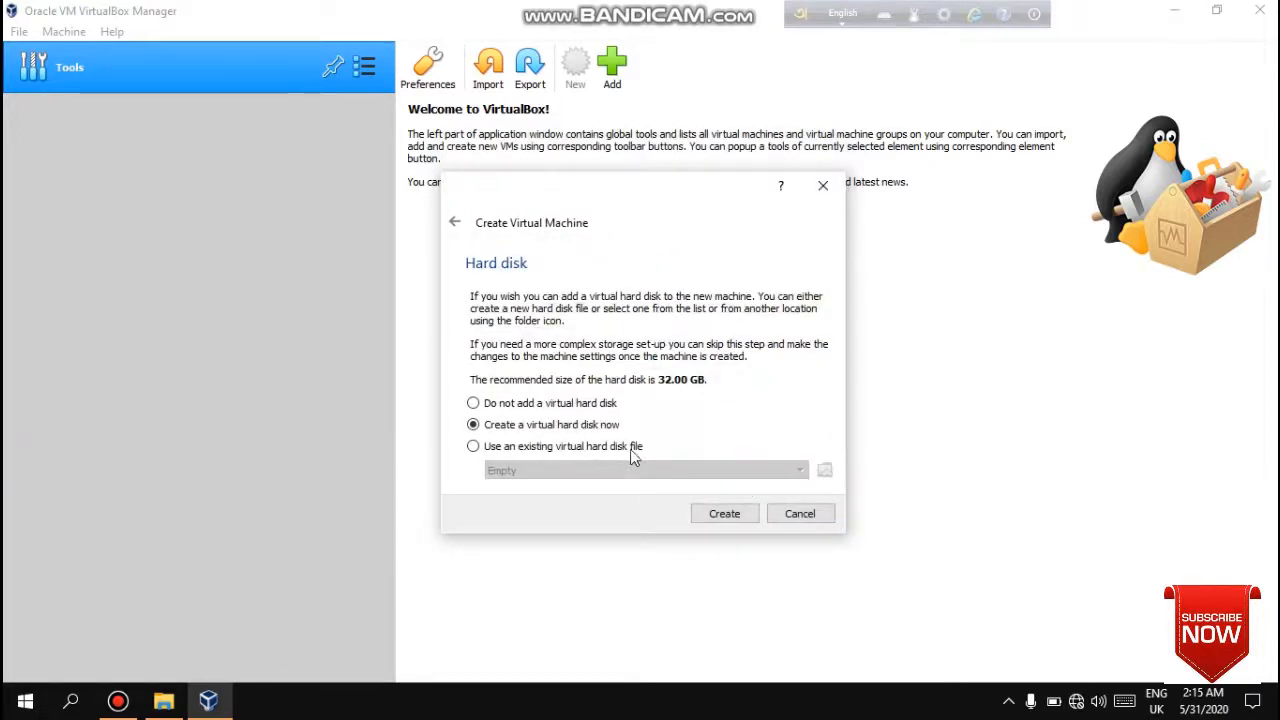
# - Finish creating the virtual machine, then in its System settings enable Network boot and move it to the top of the boot order
pyautogui.click(725, 515)
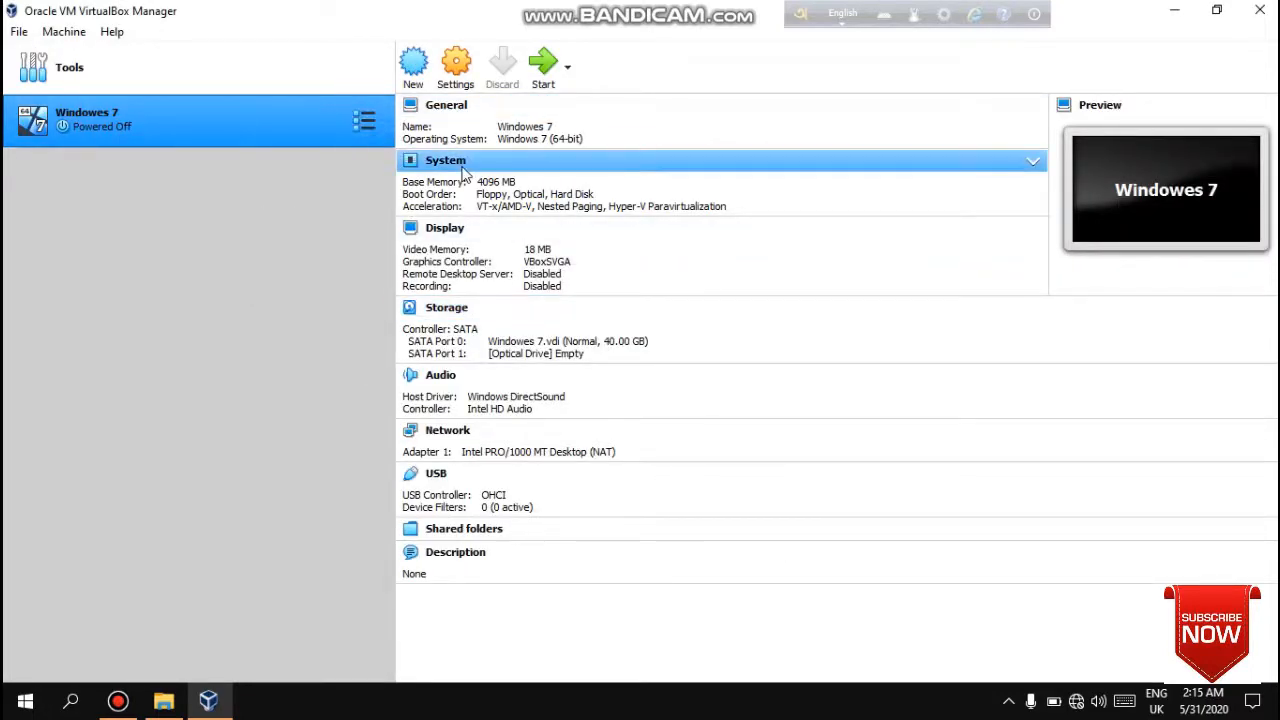
pyautogui.click(458, 74)
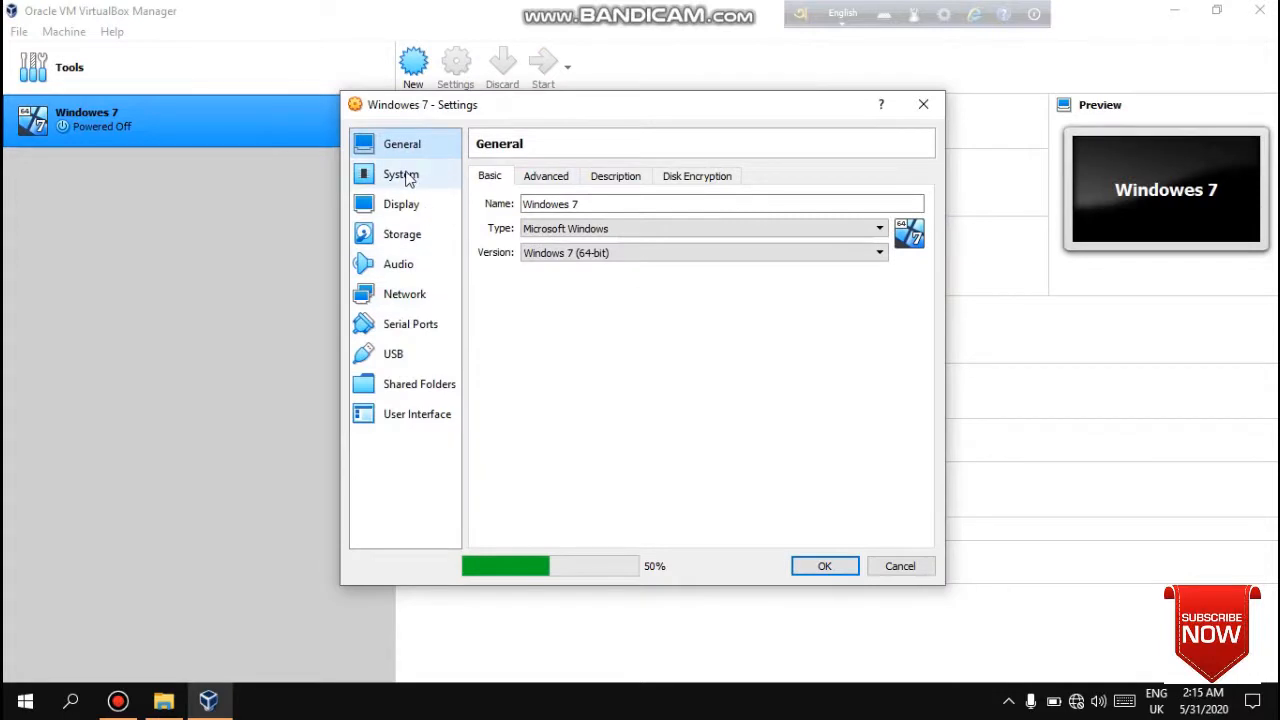
pyautogui.click(405, 175)
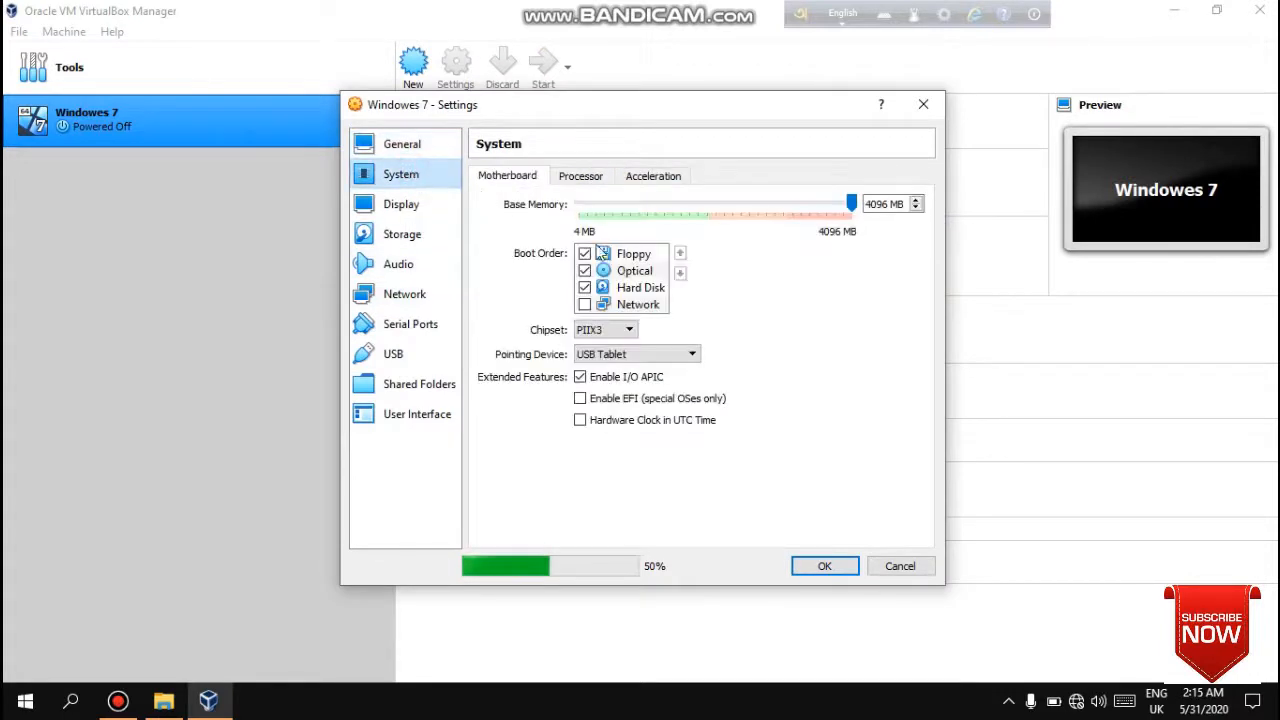
pyautogui.click(585, 305)
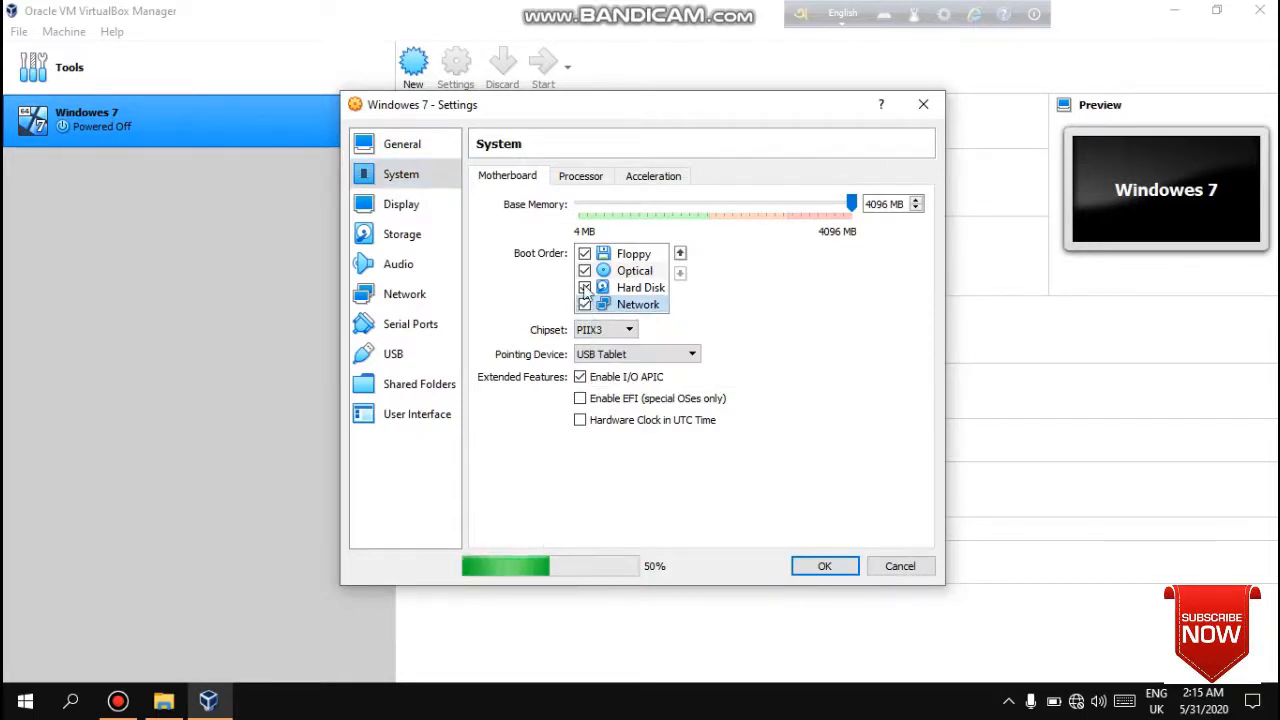
pyautogui.click(679, 255)
pyautogui.click(679, 255)
pyautogui.click(679, 255)
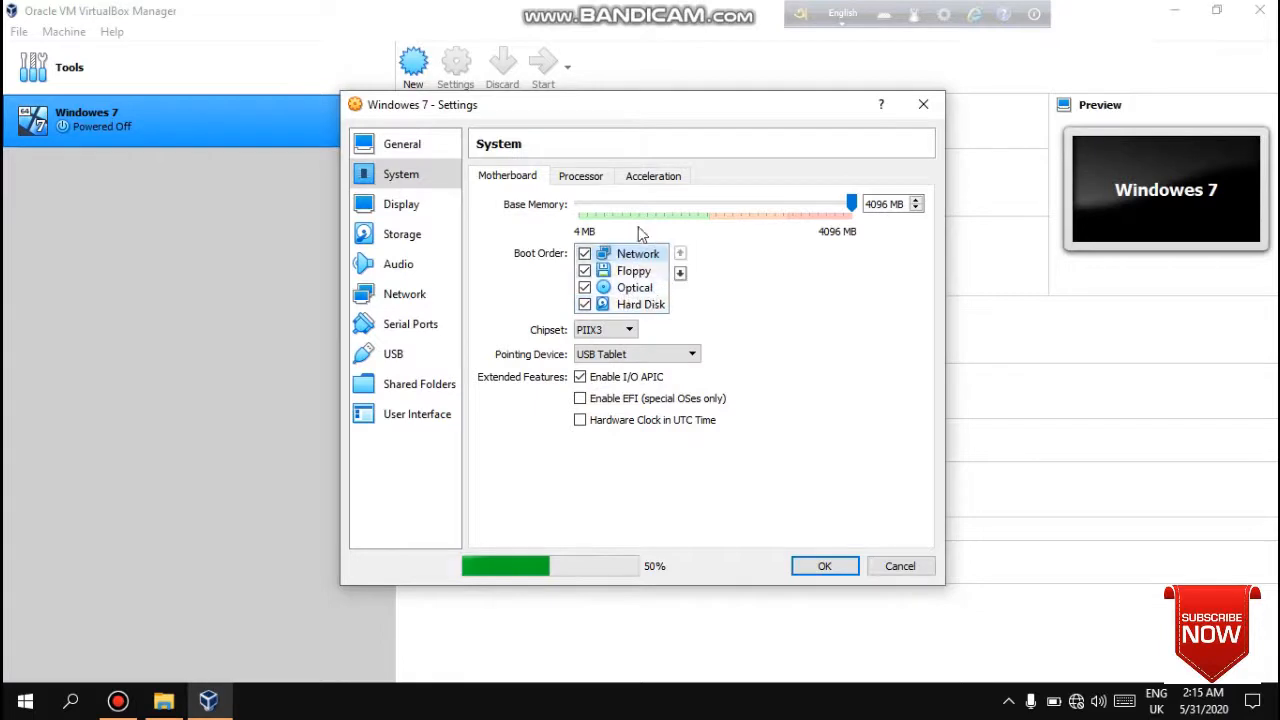
# - Set the machine's processor count to 2 and save the settings
pyautogui.click(584, 186)
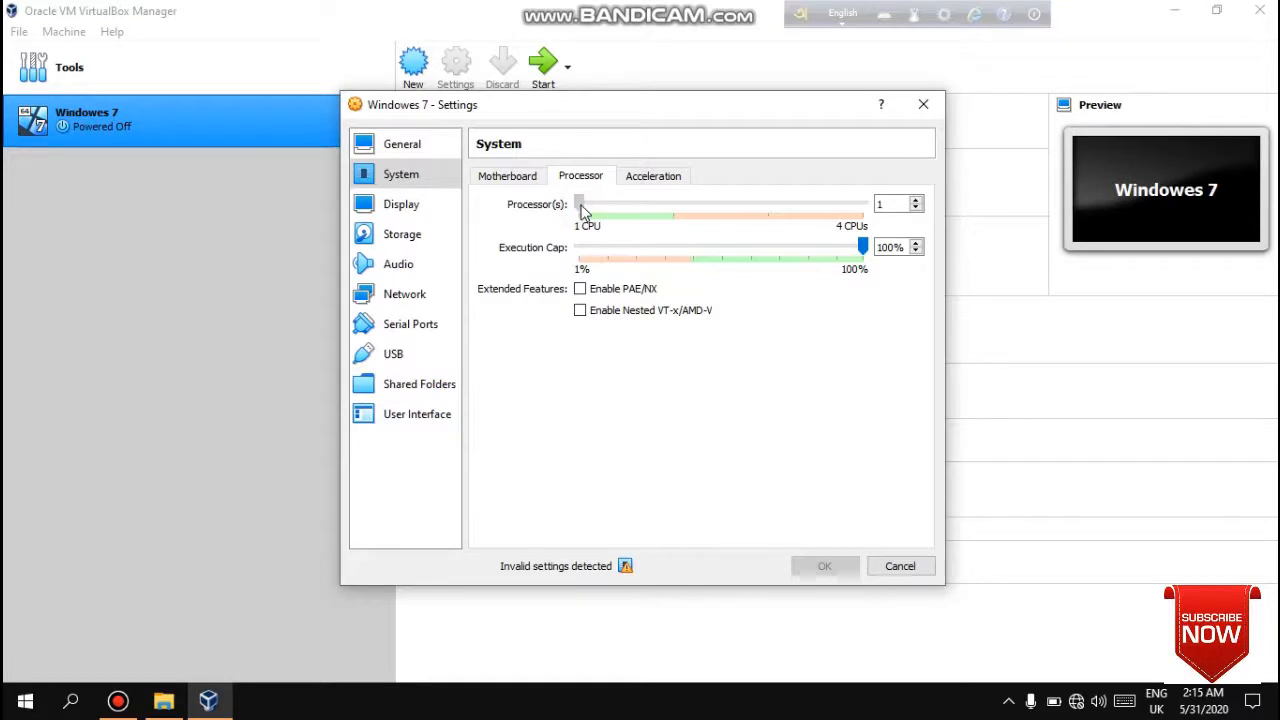
pyautogui.click(630, 207)
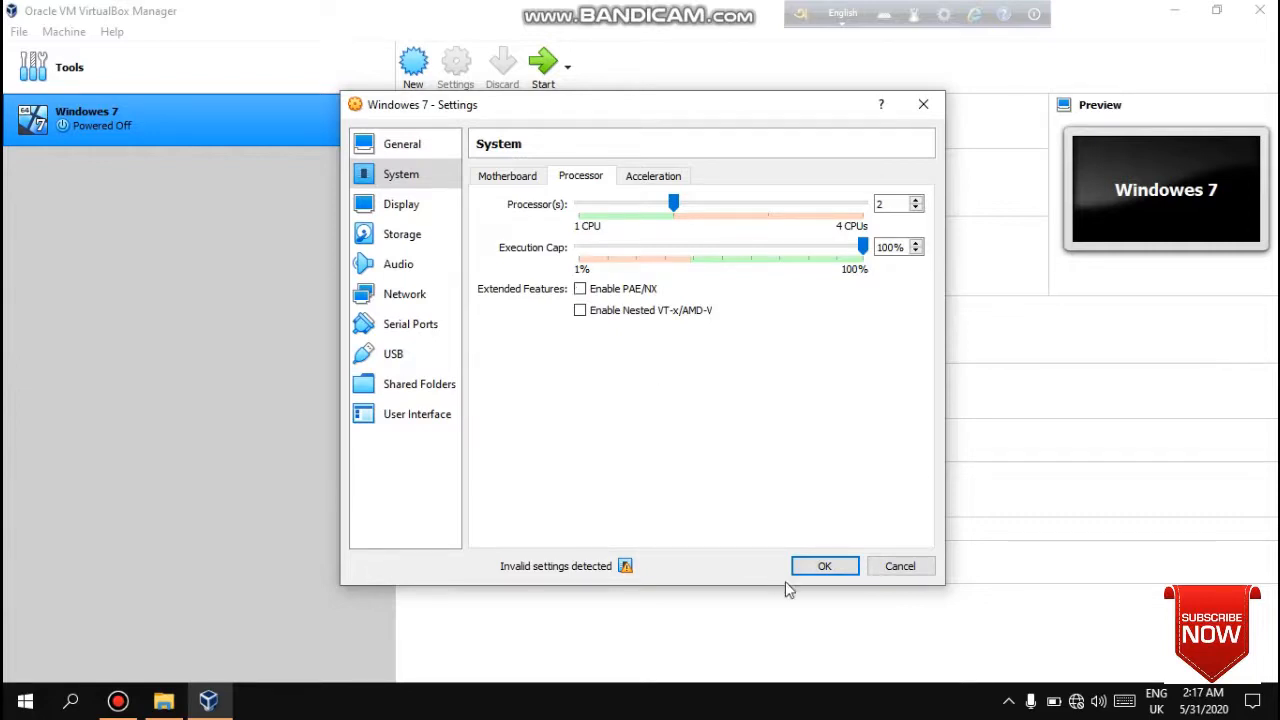
pyautogui.click(826, 567)
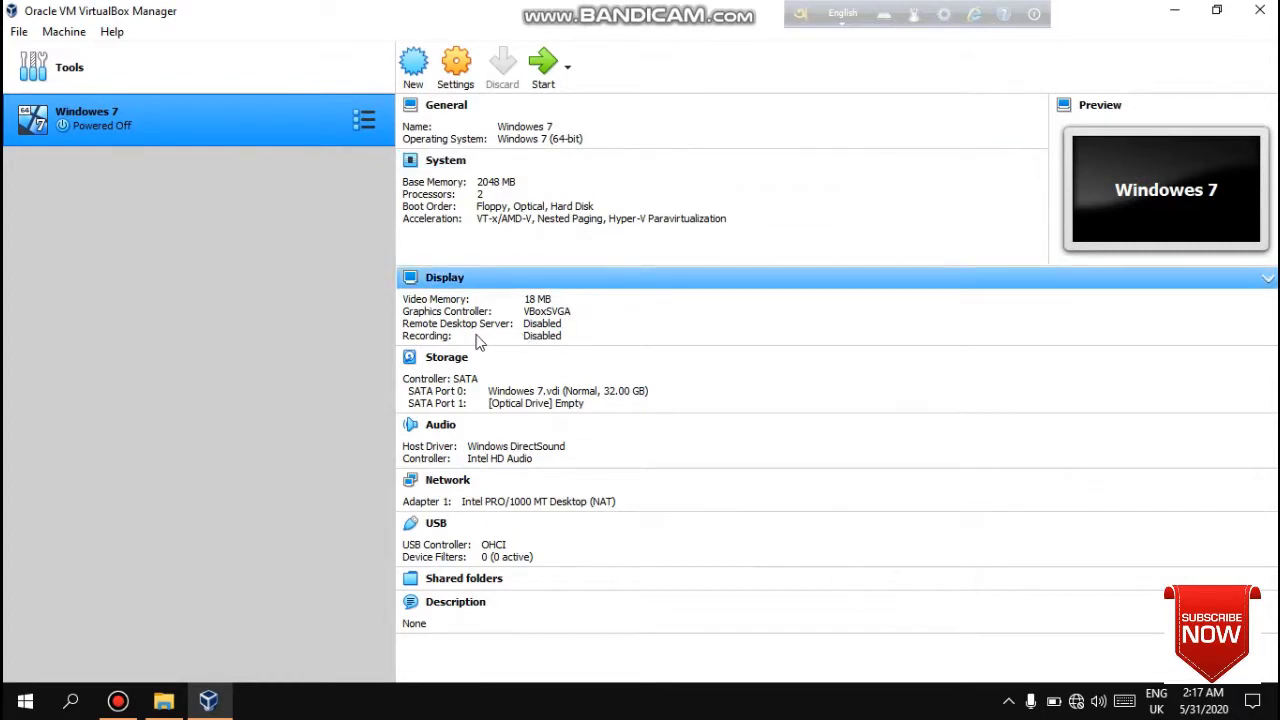
# - Enable 3D Acceleration in the machine's display settings, keeping VBoxSVGA as graphics controller
pyautogui.click(456, 64)
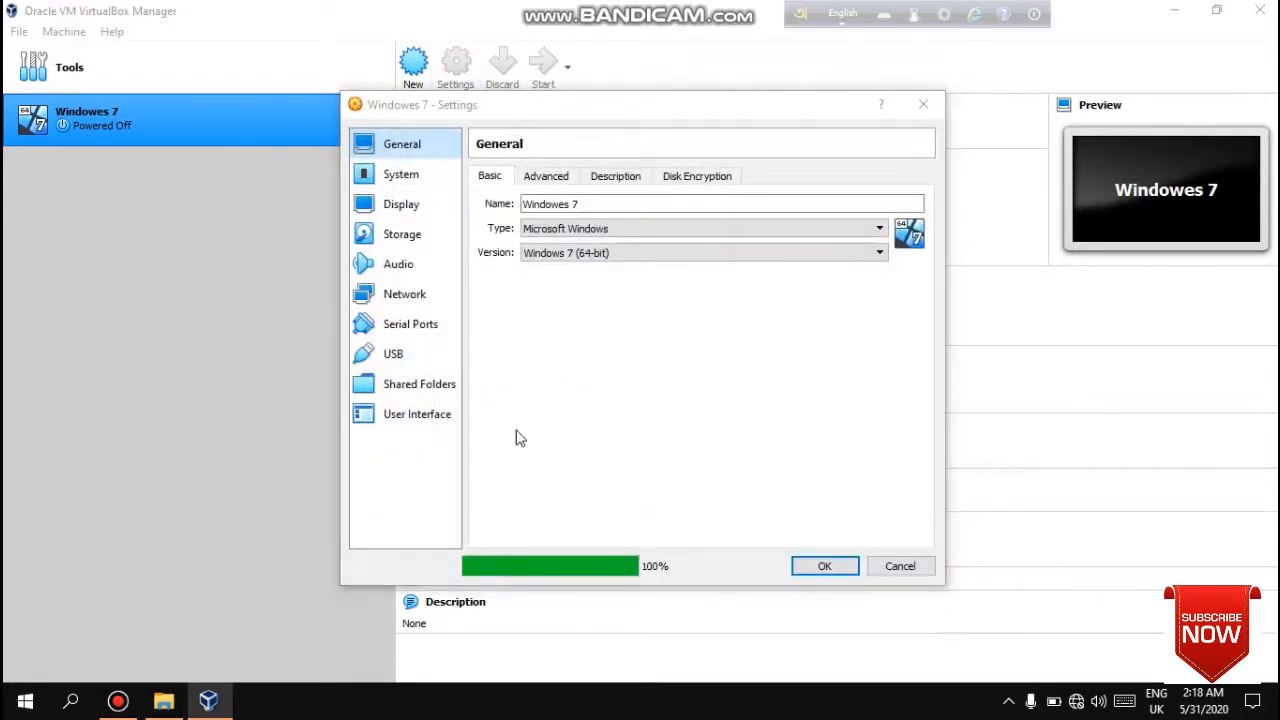
pyautogui.click(405, 204)
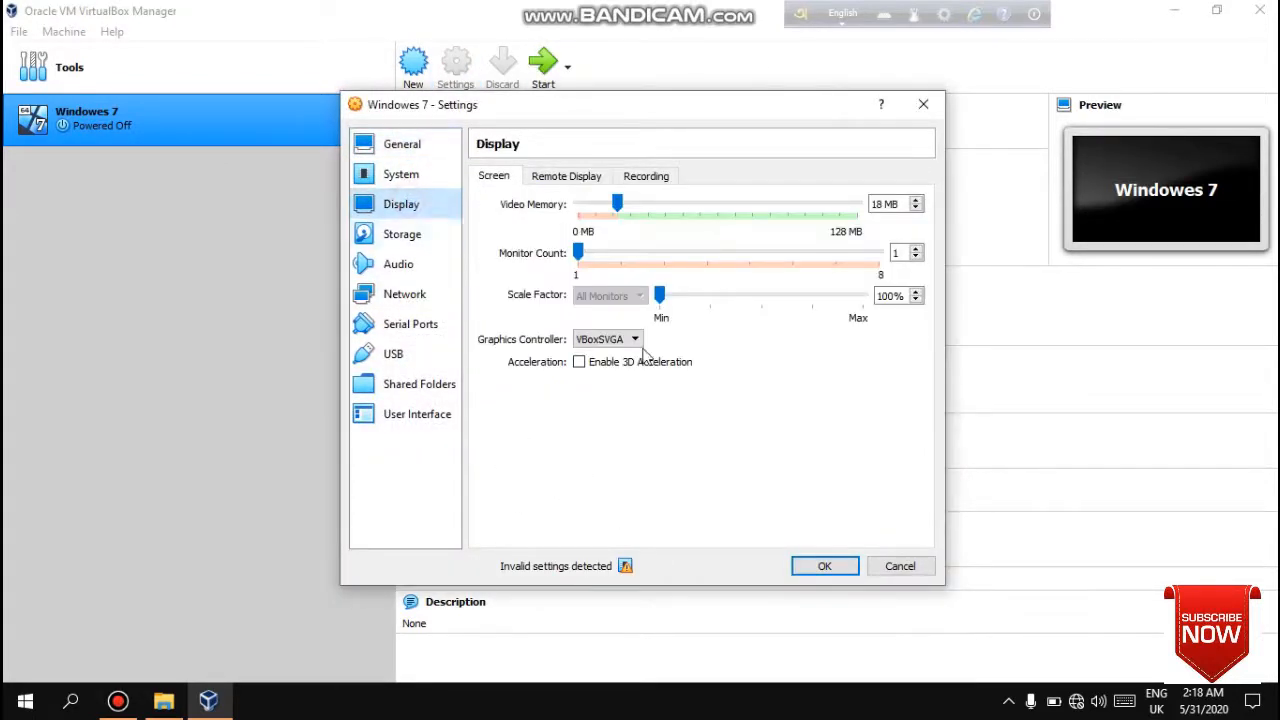
pyautogui.click(615, 363)
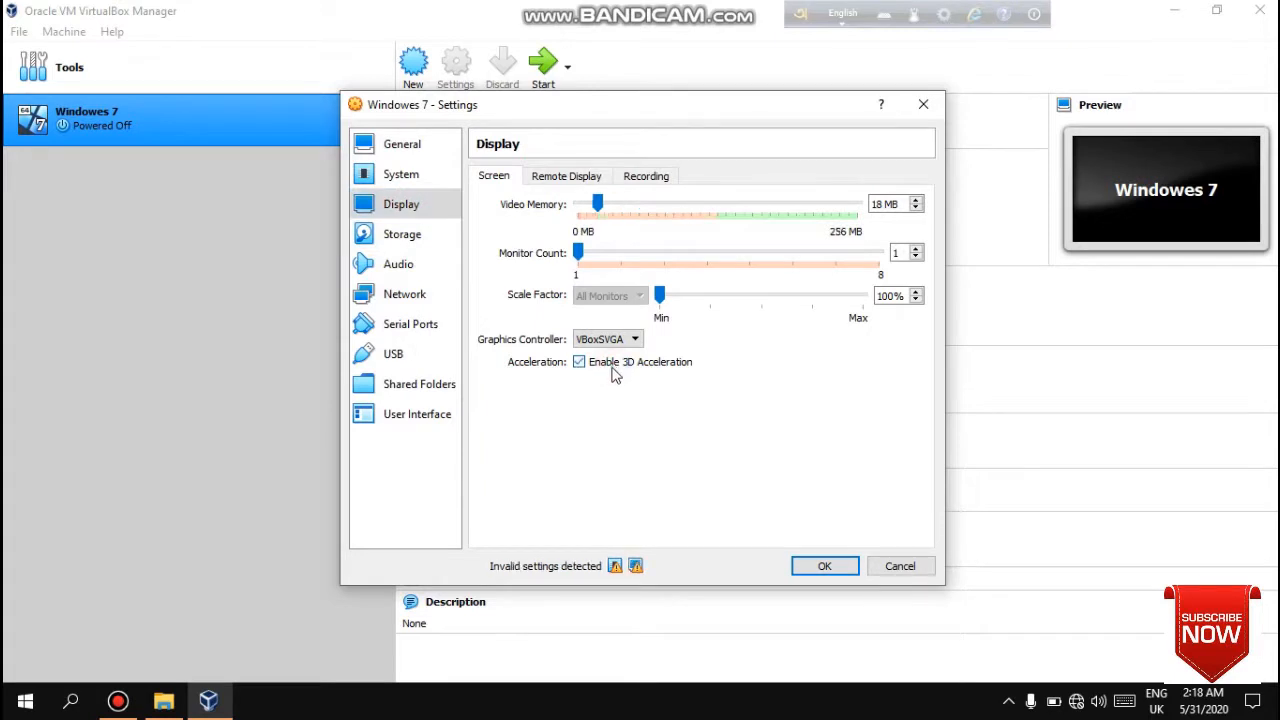
pyautogui.click(622, 340)
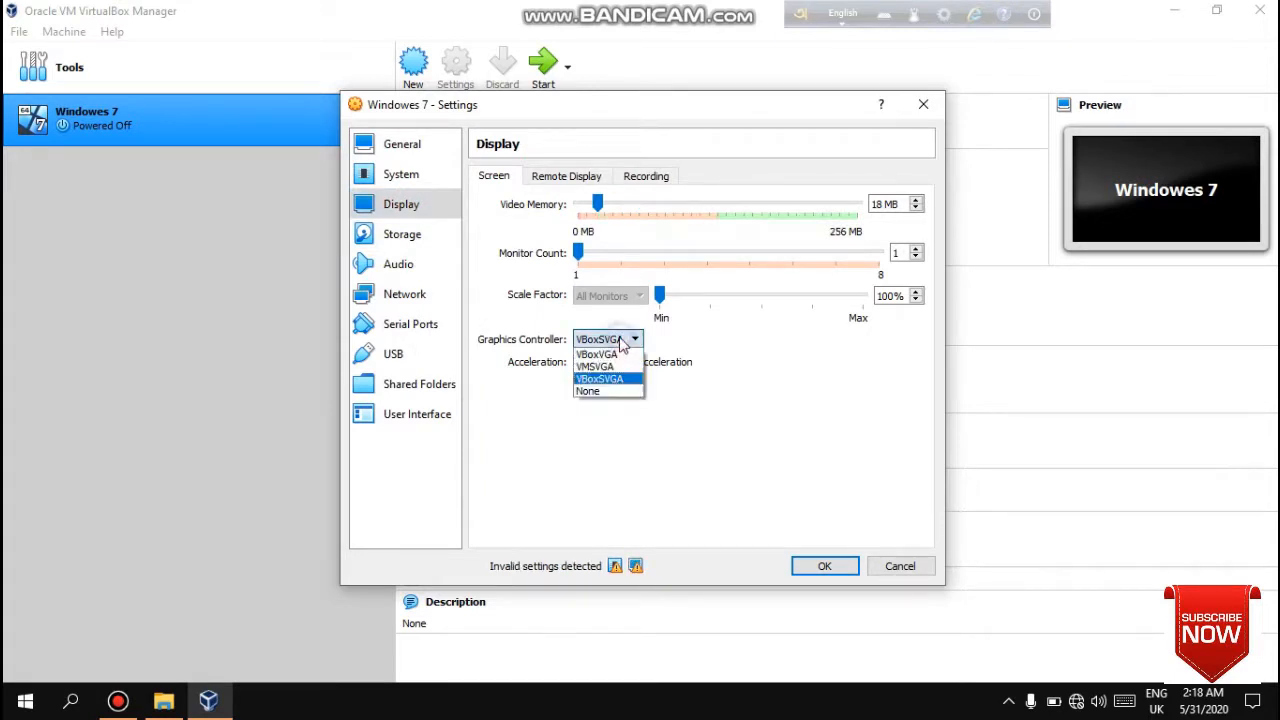
pyautogui.click(693, 485)
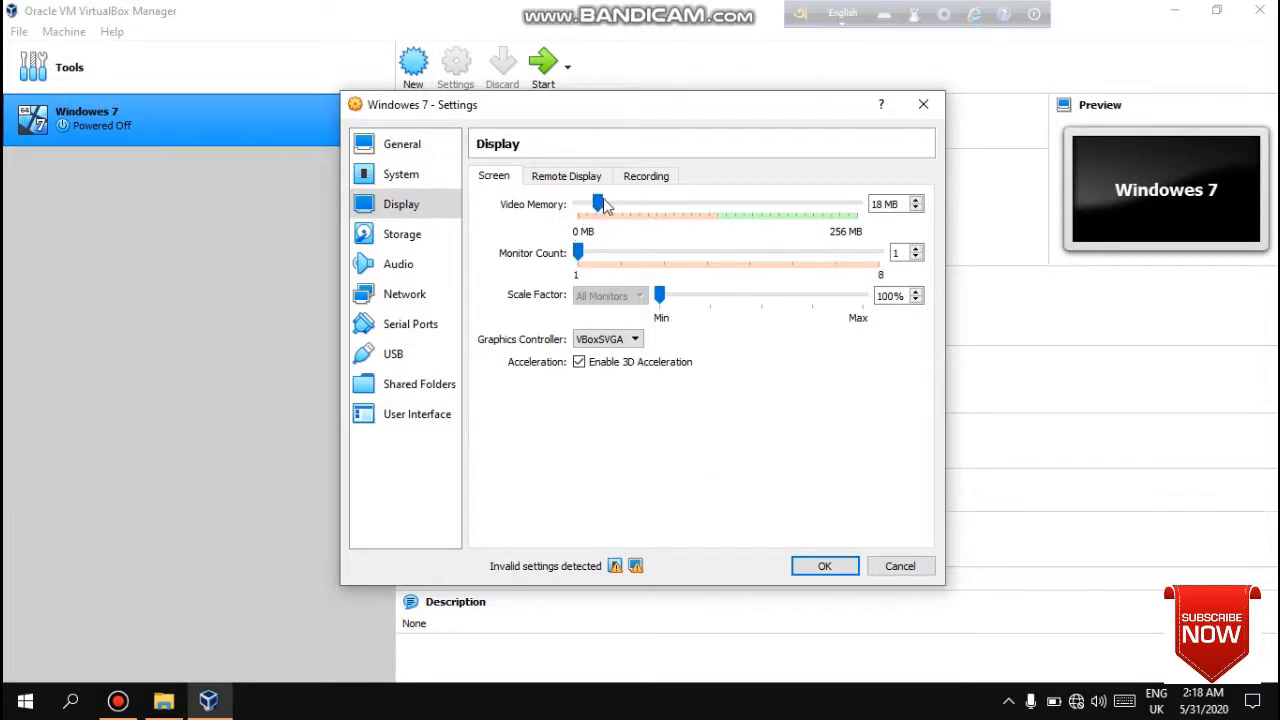
# - Enable screen recording in the display settings and save the settings
pyautogui.click(572, 177)
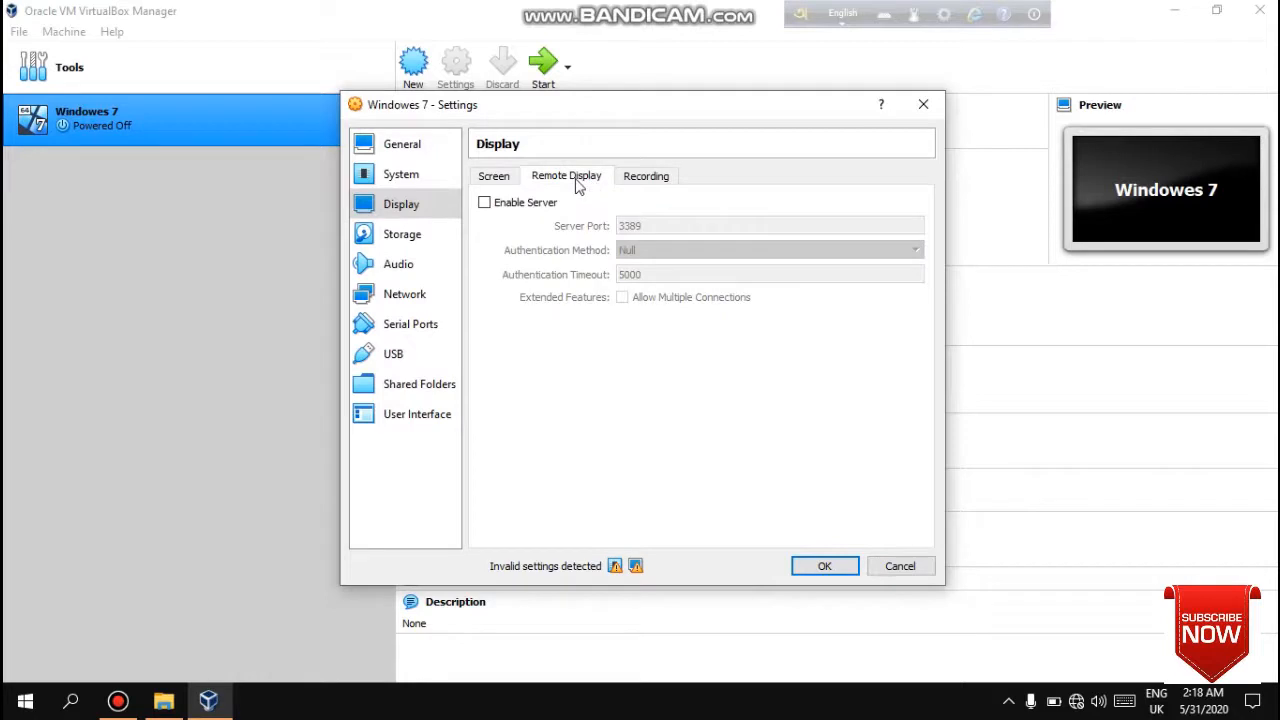
pyautogui.click(652, 178)
pyautogui.click(509, 205)
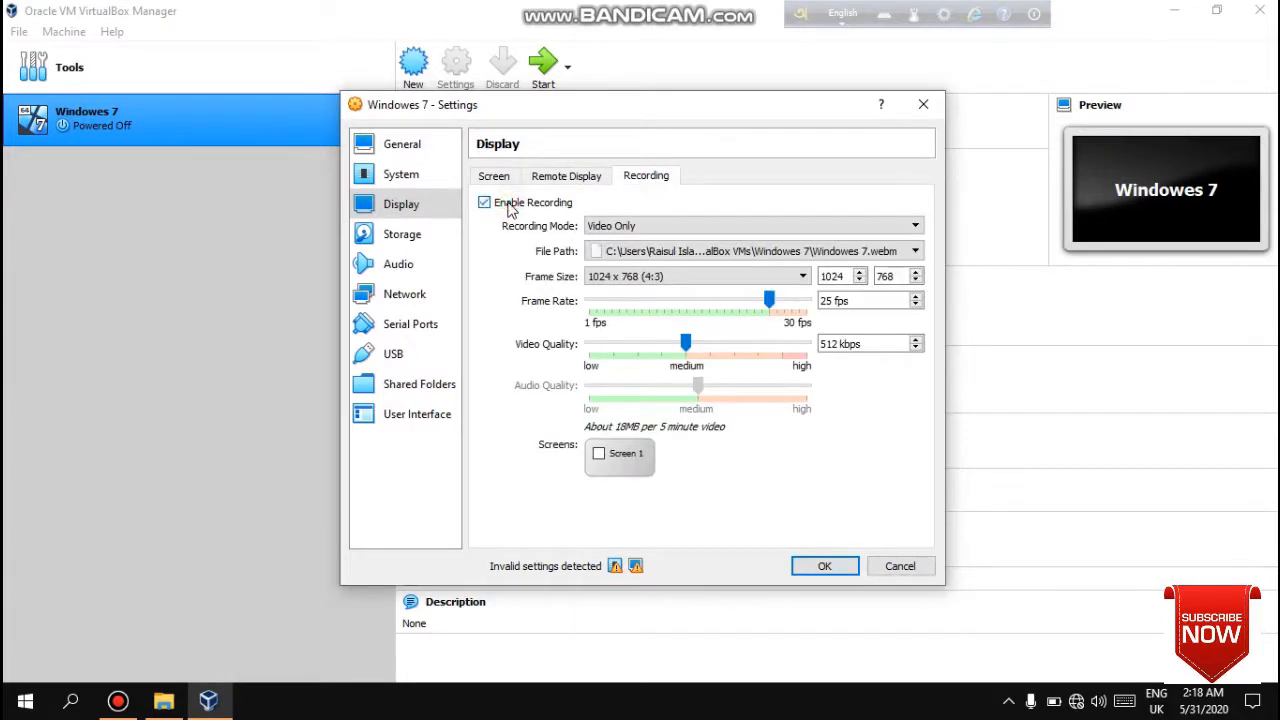
pyautogui.click(806, 564)
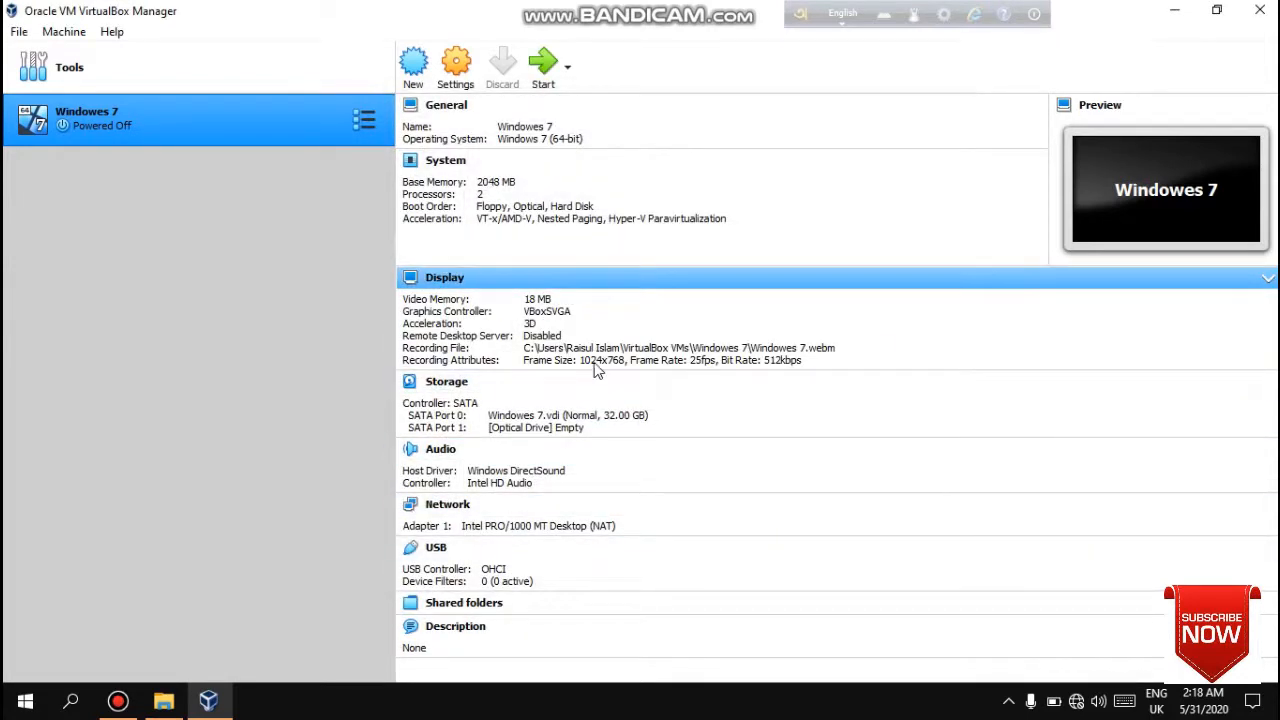
# - Start the machine using the Windows 7 Ultimate SP1 ISO from the win 7 folder as the start-up disk
pyautogui.click(555, 84)
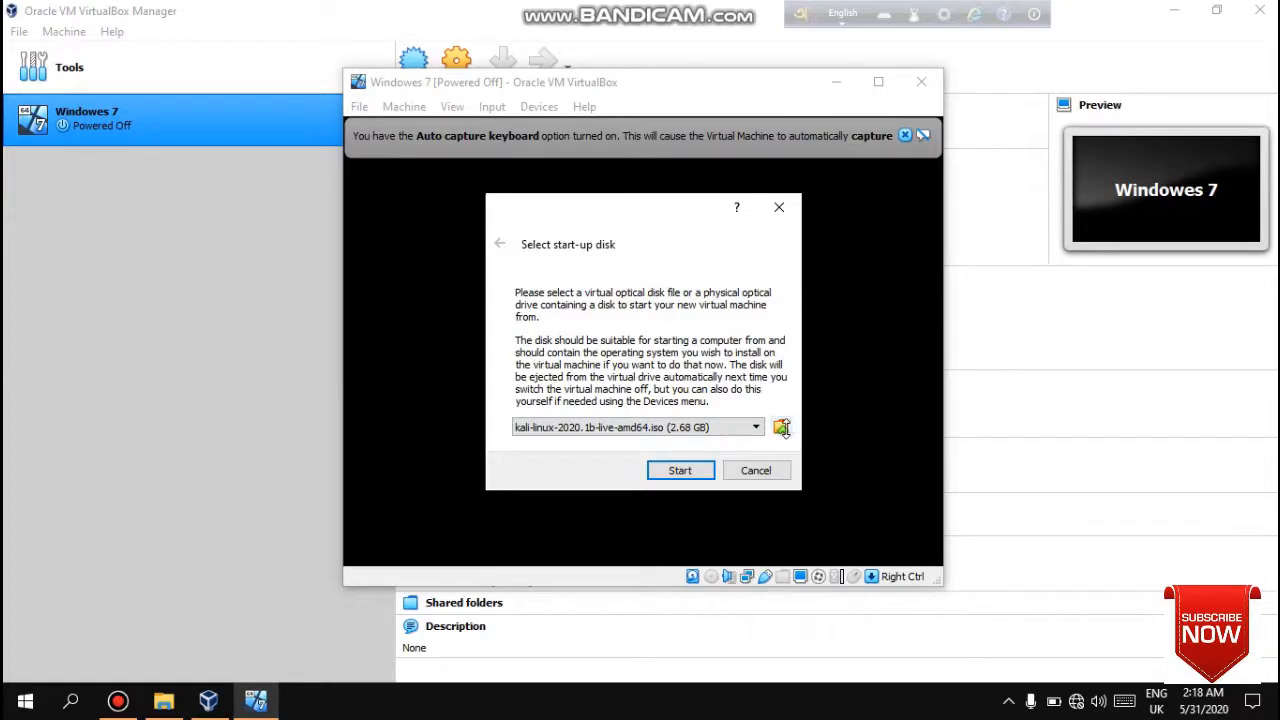
pyautogui.click(782, 427)
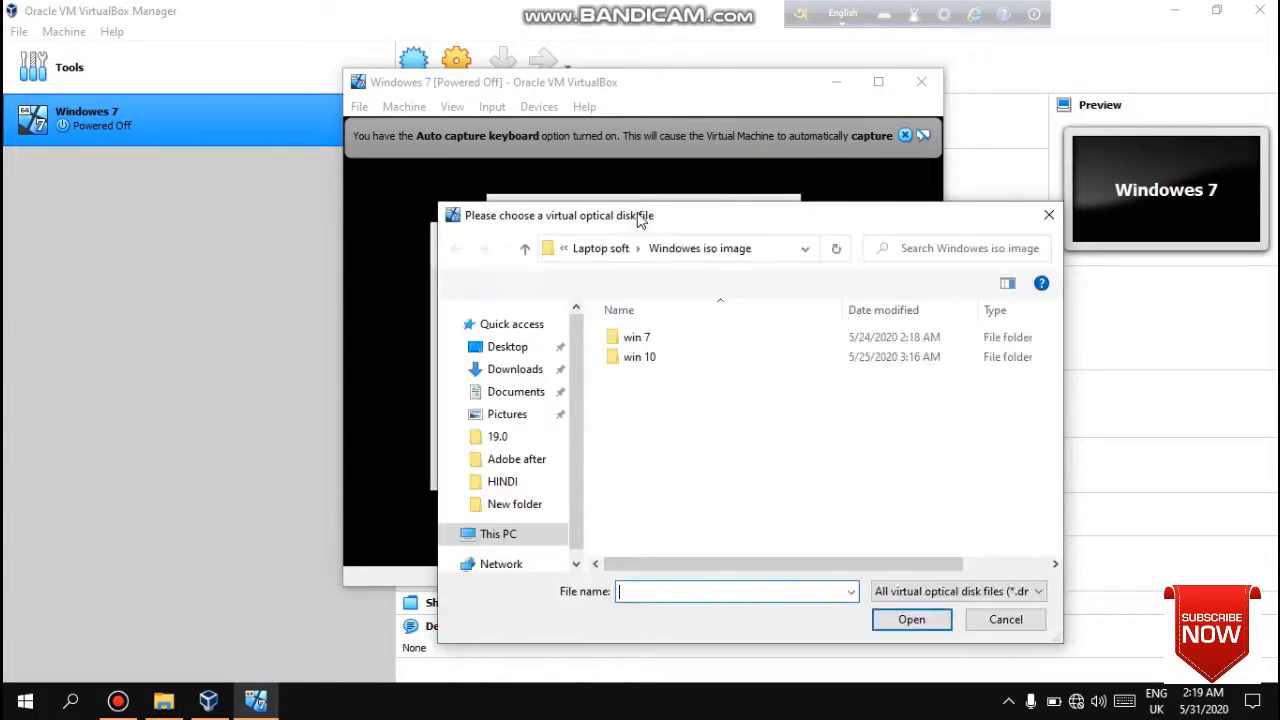
pyautogui.doubleClick(643, 292)
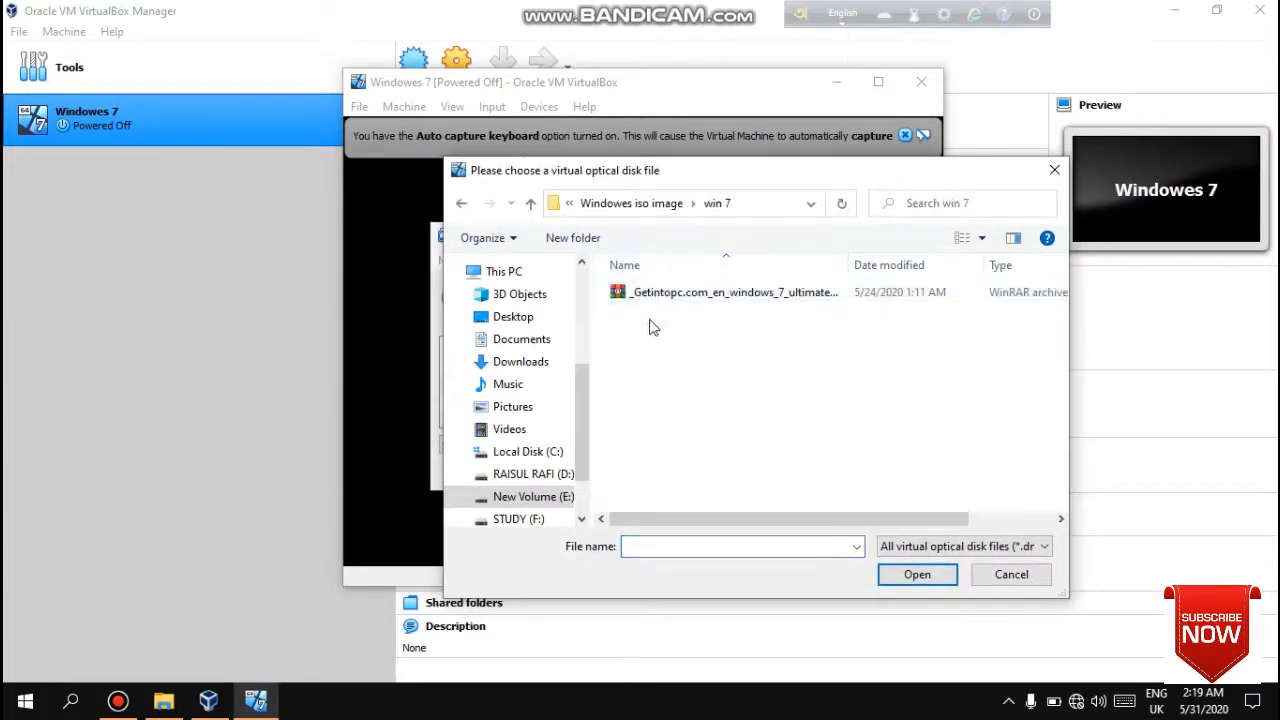
pyautogui.click(680, 298)
pyautogui.click(917, 576)
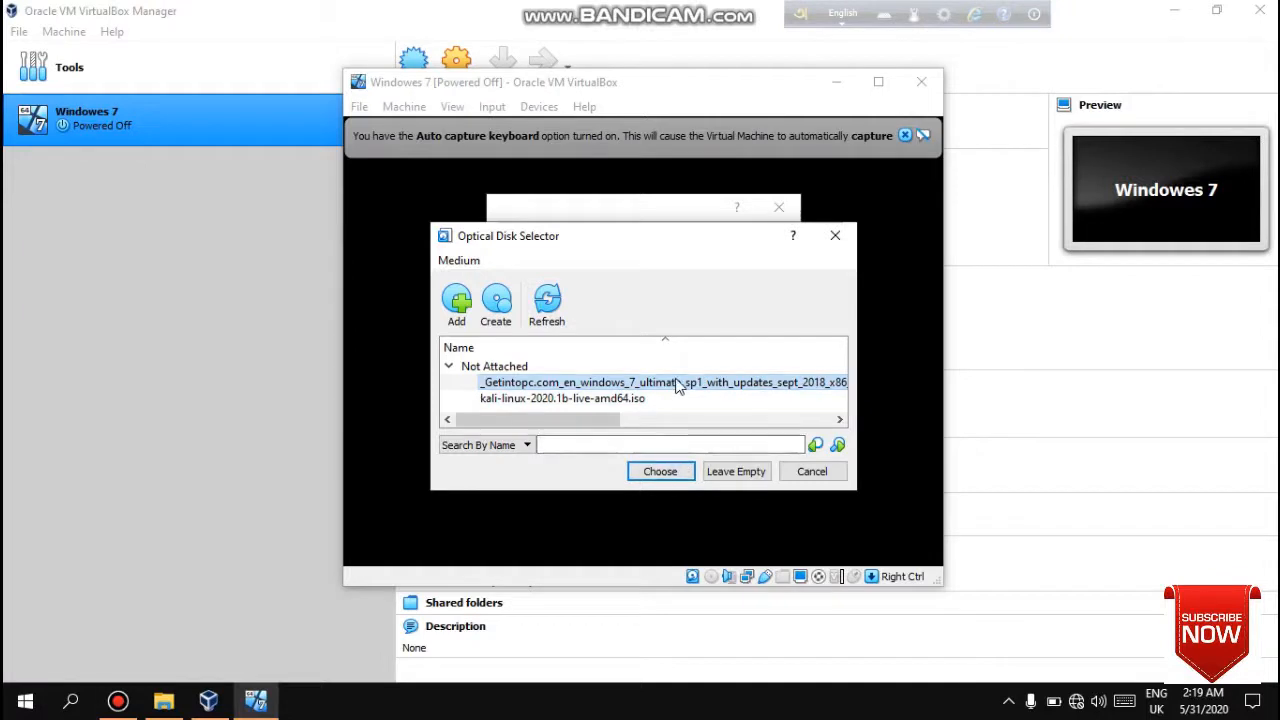
pyautogui.click(658, 471)
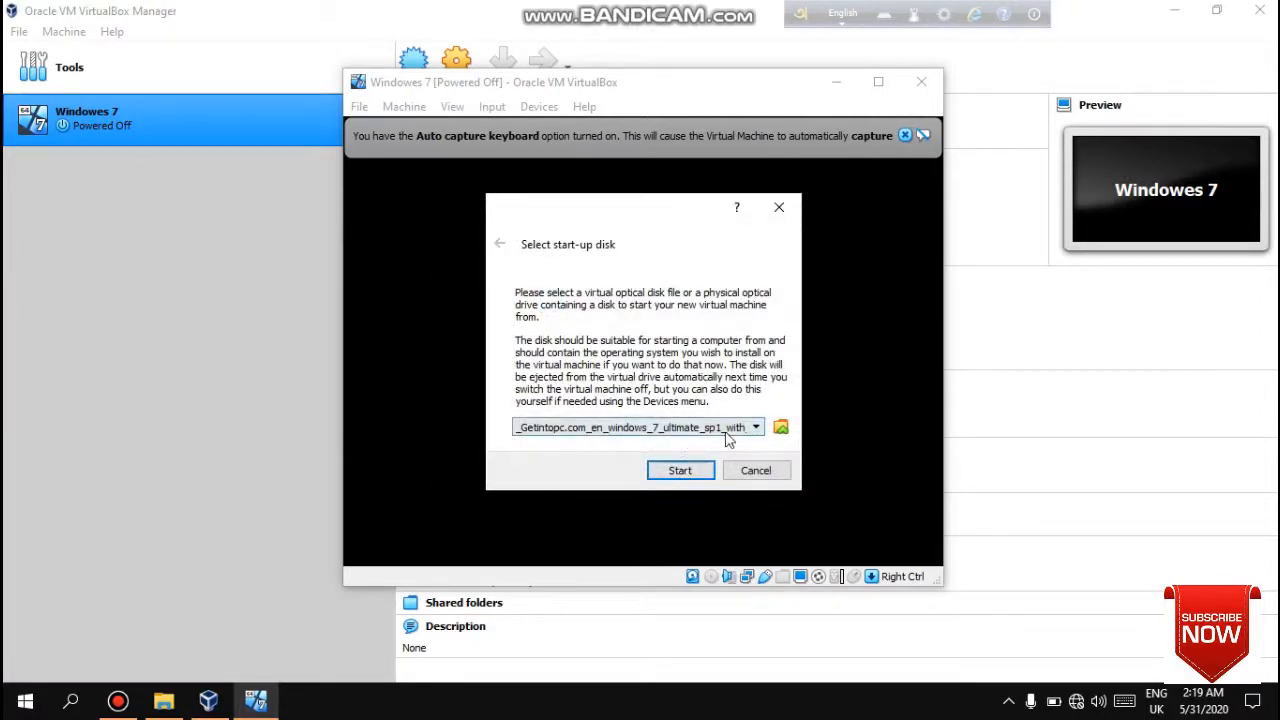
pyautogui.click(680, 471)
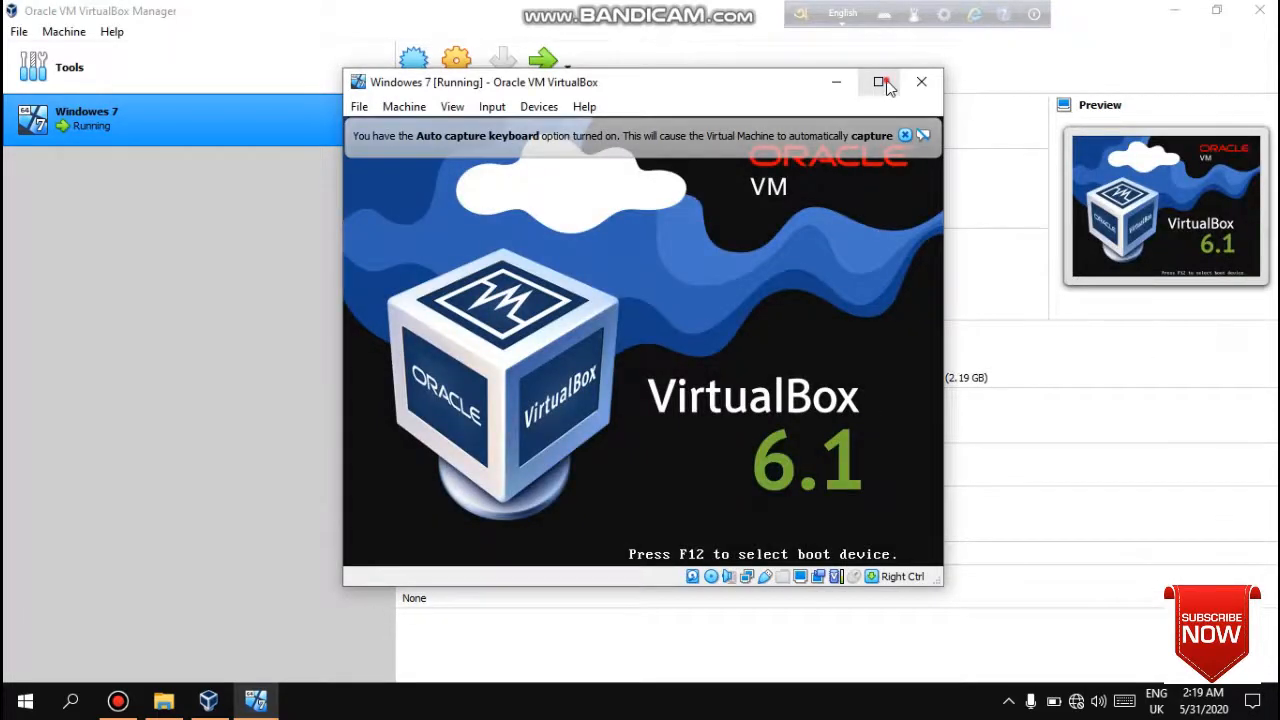
# - Maximize the VM window, keep the default English (United States) language settings and choose Install now
pyautogui.click(882, 83)
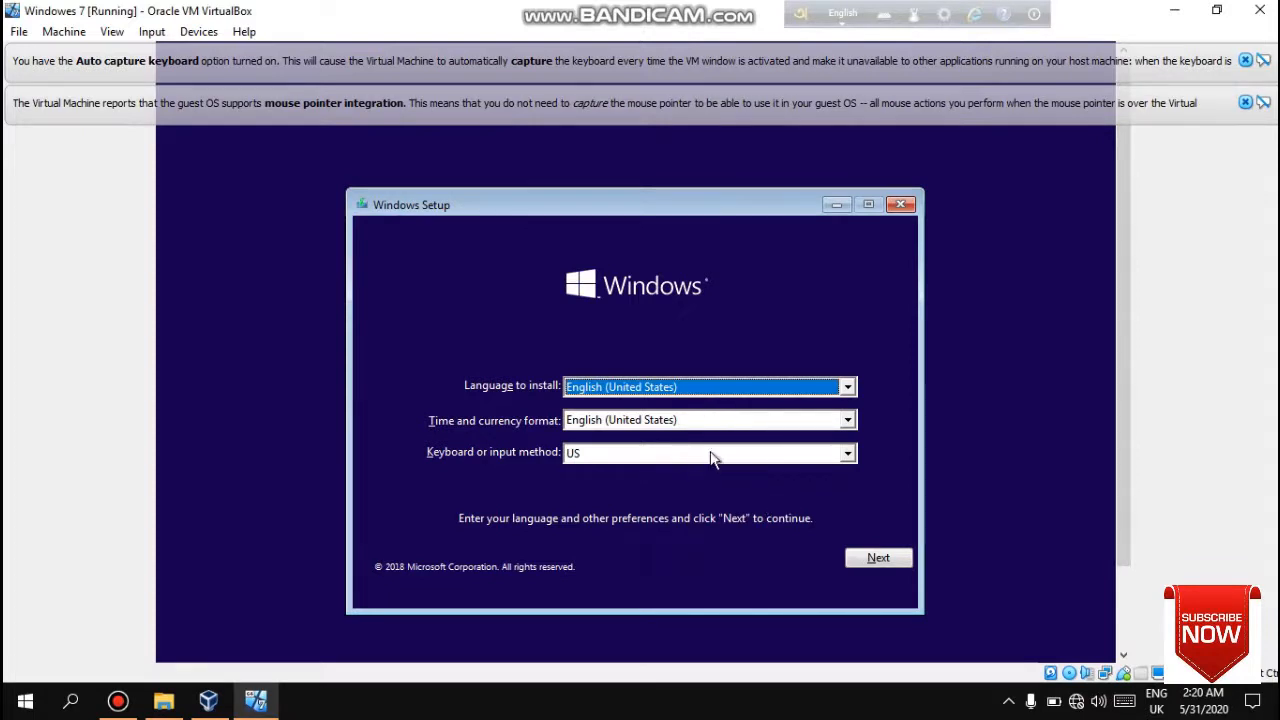
pyautogui.click(882, 562)
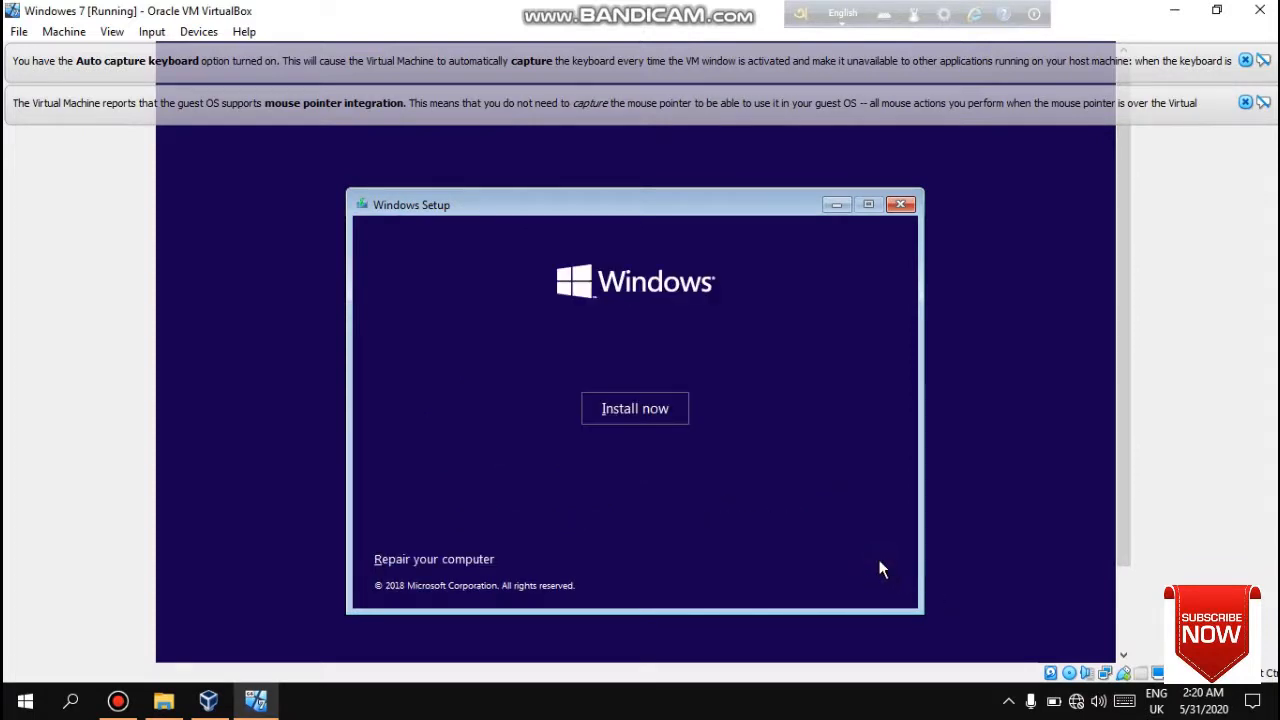
pyautogui.click(607, 410)
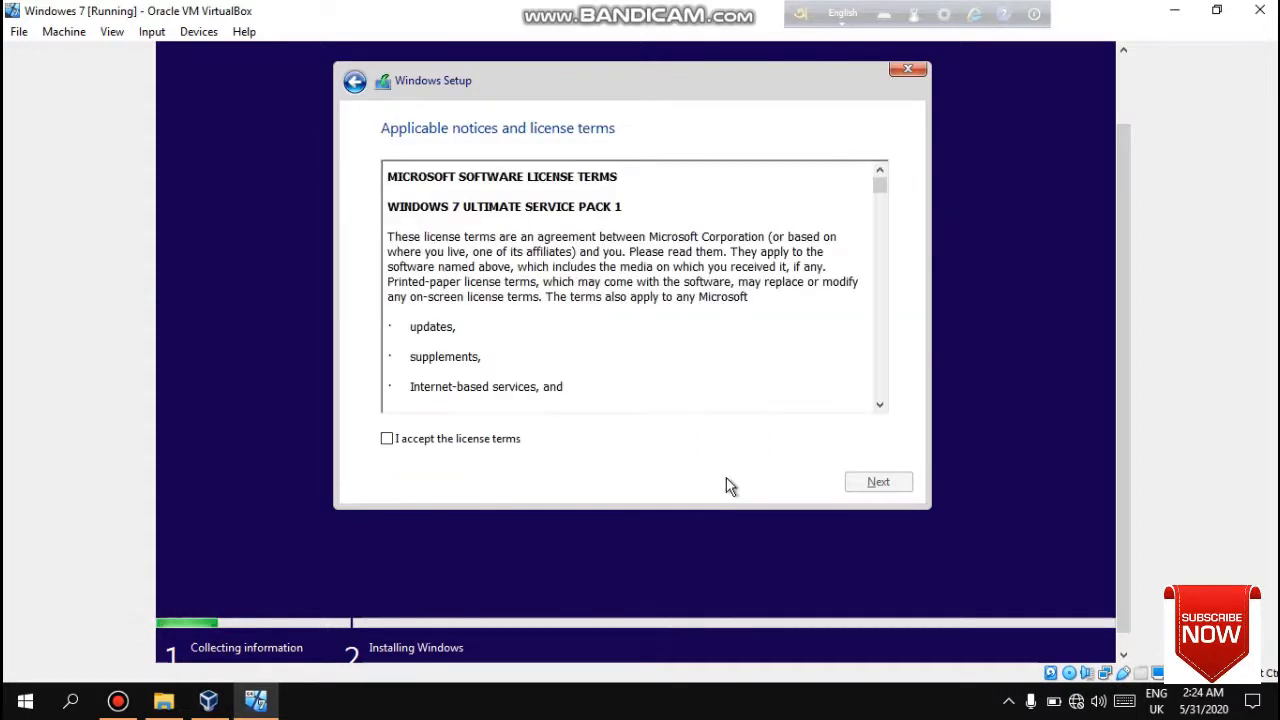
# - Accept the license terms and choose the Custom (advanced) installation type
pyautogui.click(389, 438)
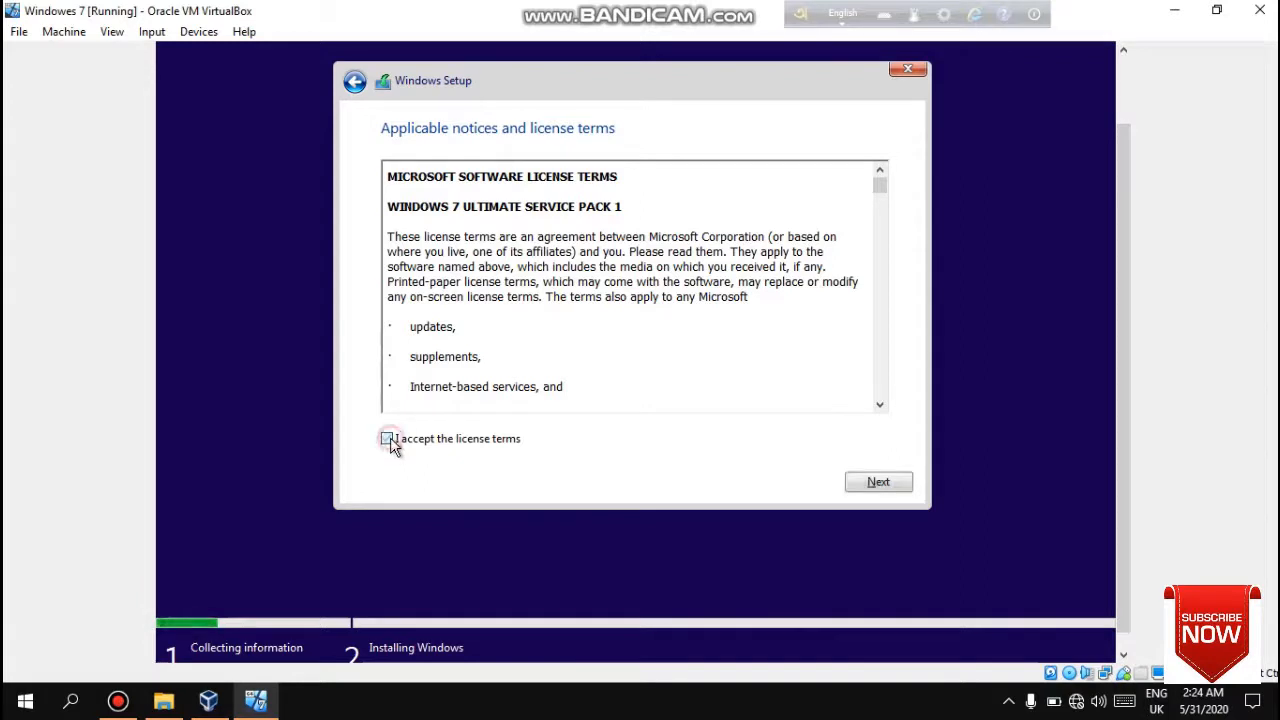
pyautogui.click(878, 484)
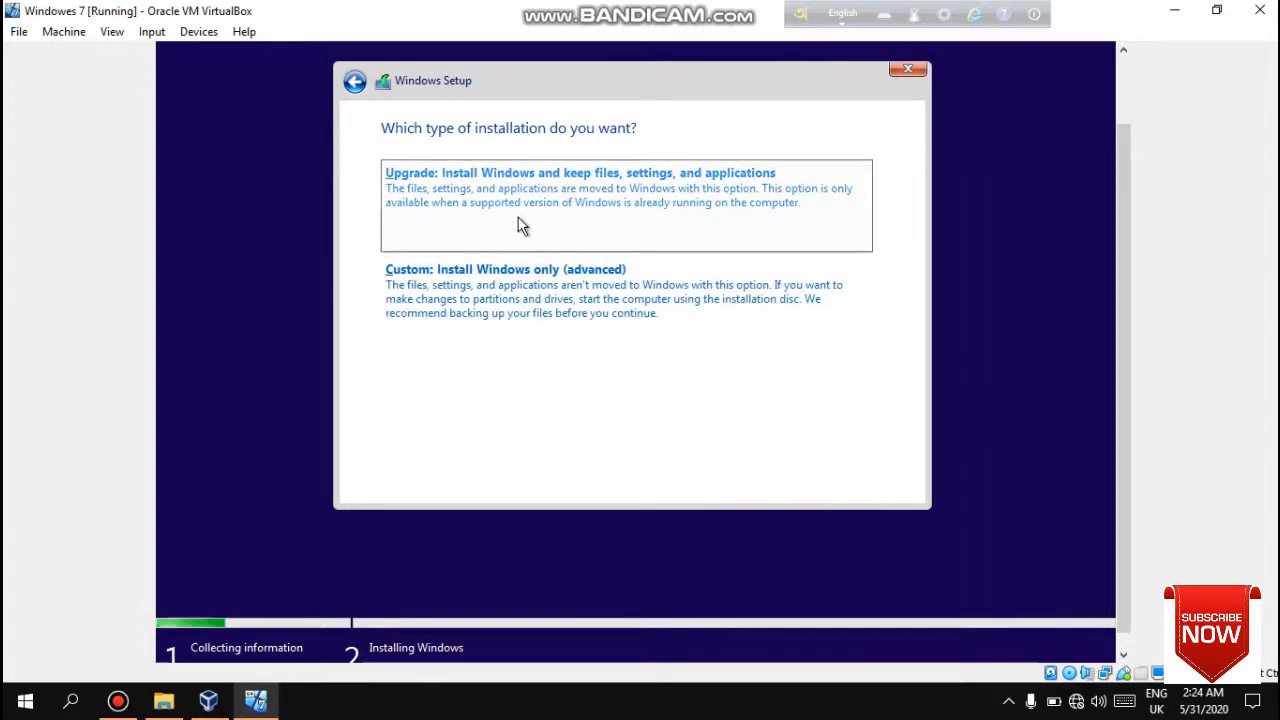
pyautogui.click(501, 282)
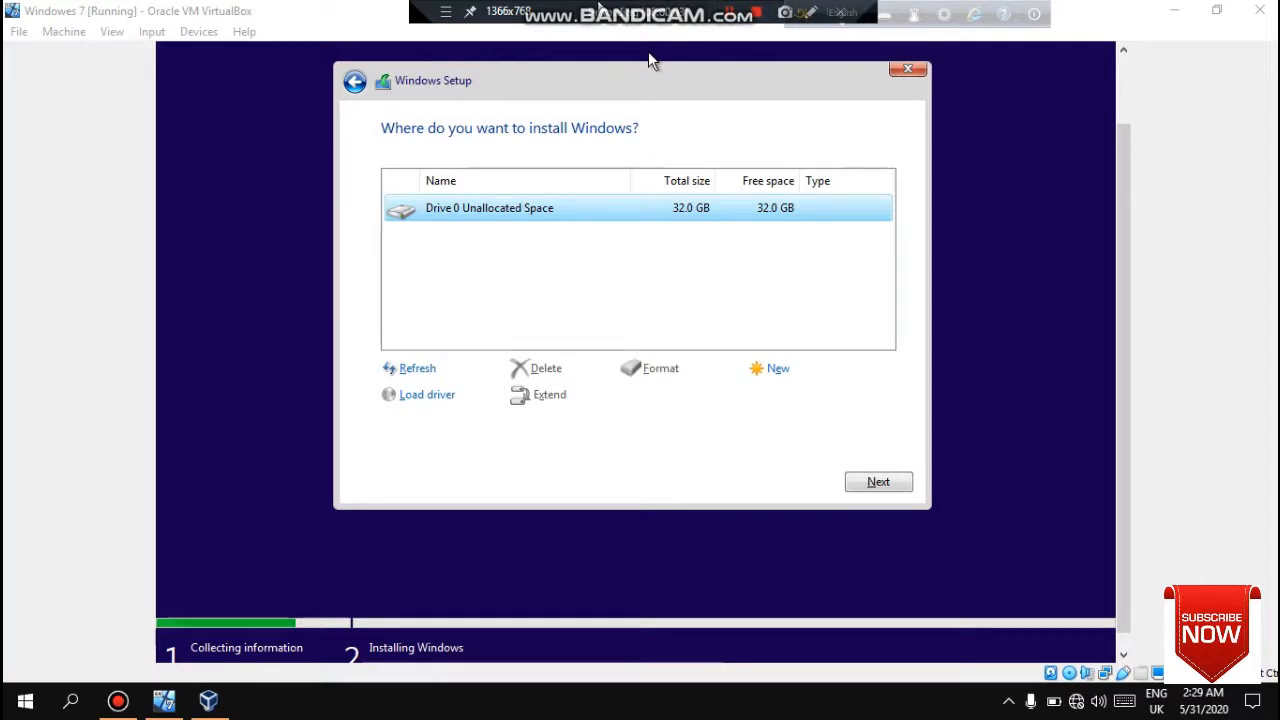
# - Create a new 10024 MB partition on Drive 0's unallocated space, allowing the additional system partitions
pyautogui.click(606, 271)
pyautogui.click(605, 217)
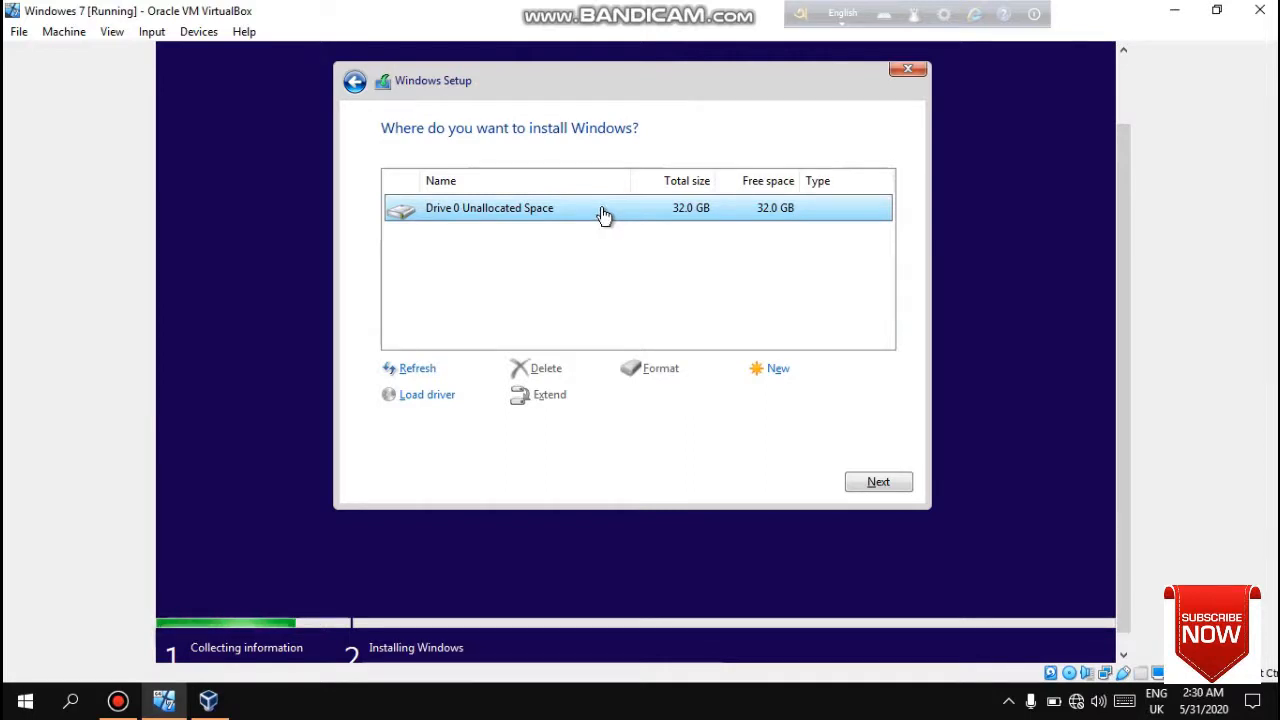
pyautogui.click(772, 372)
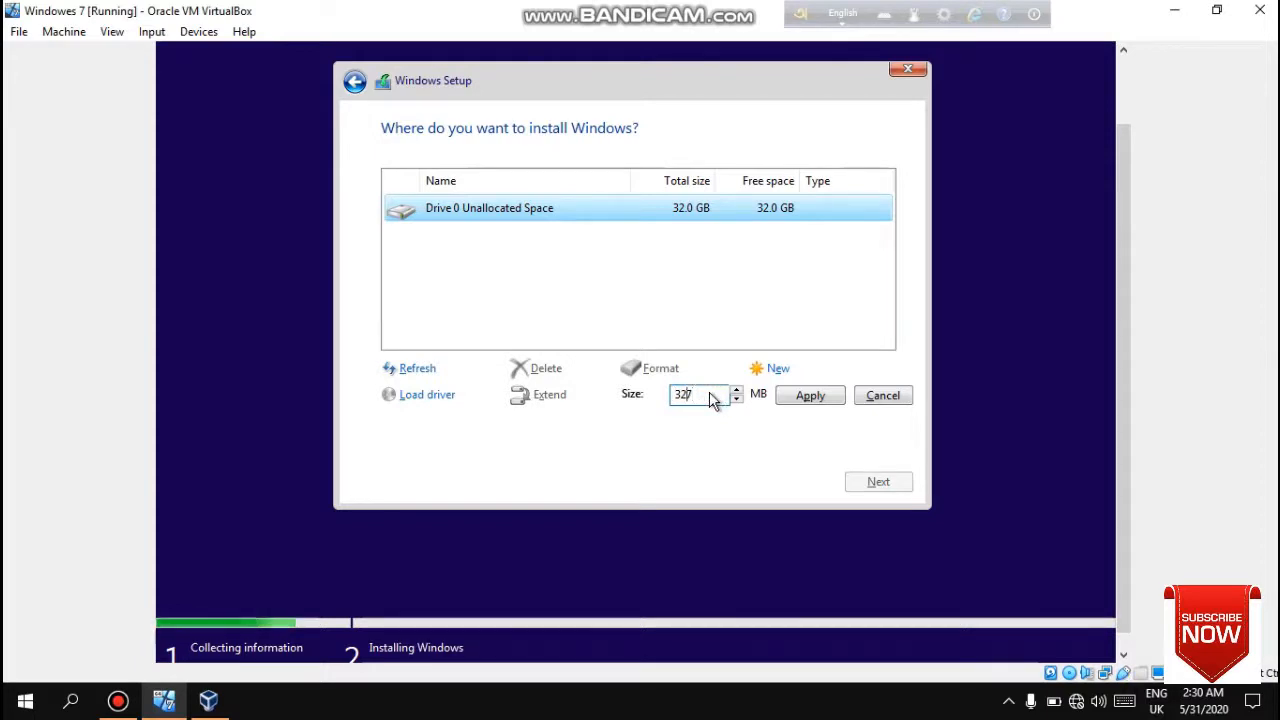
pyautogui.press('BackSpace')
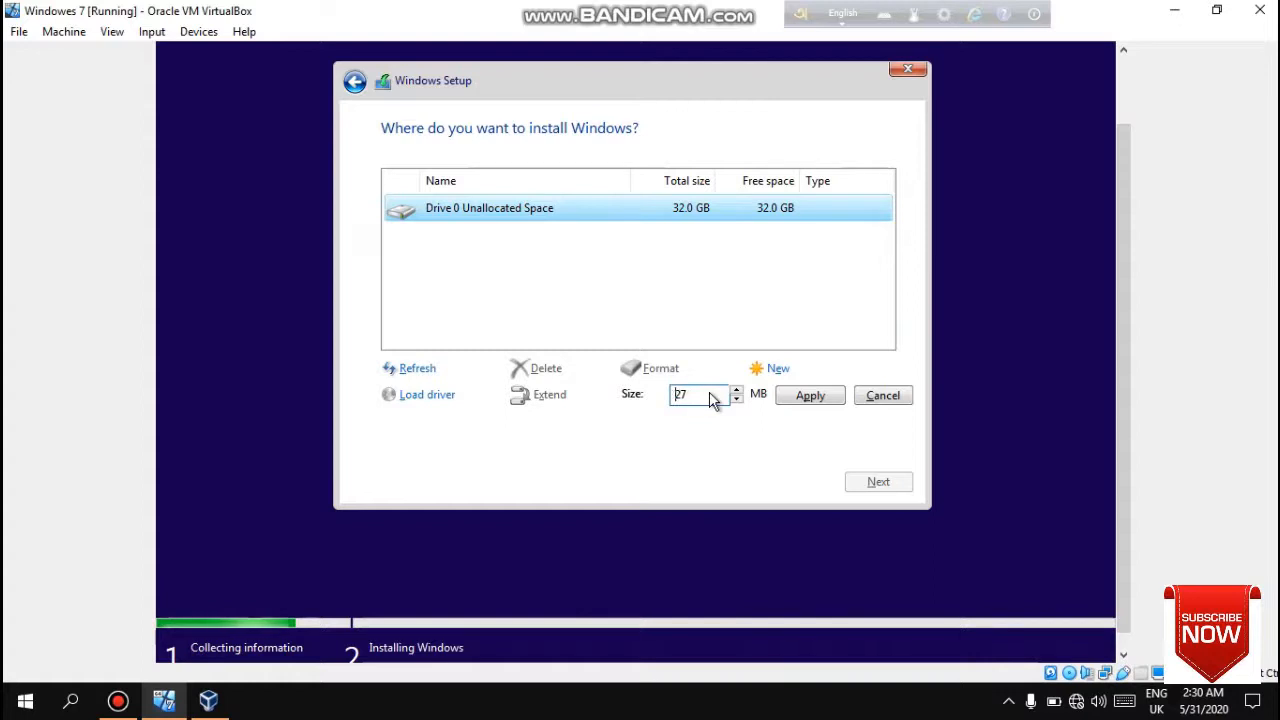
pyautogui.write('1')
pyautogui.press('Right')
pyautogui.press('Delete')
pyautogui.press('BackSpace')
pyautogui.press('BackSpace')
pyautogui.write('100')
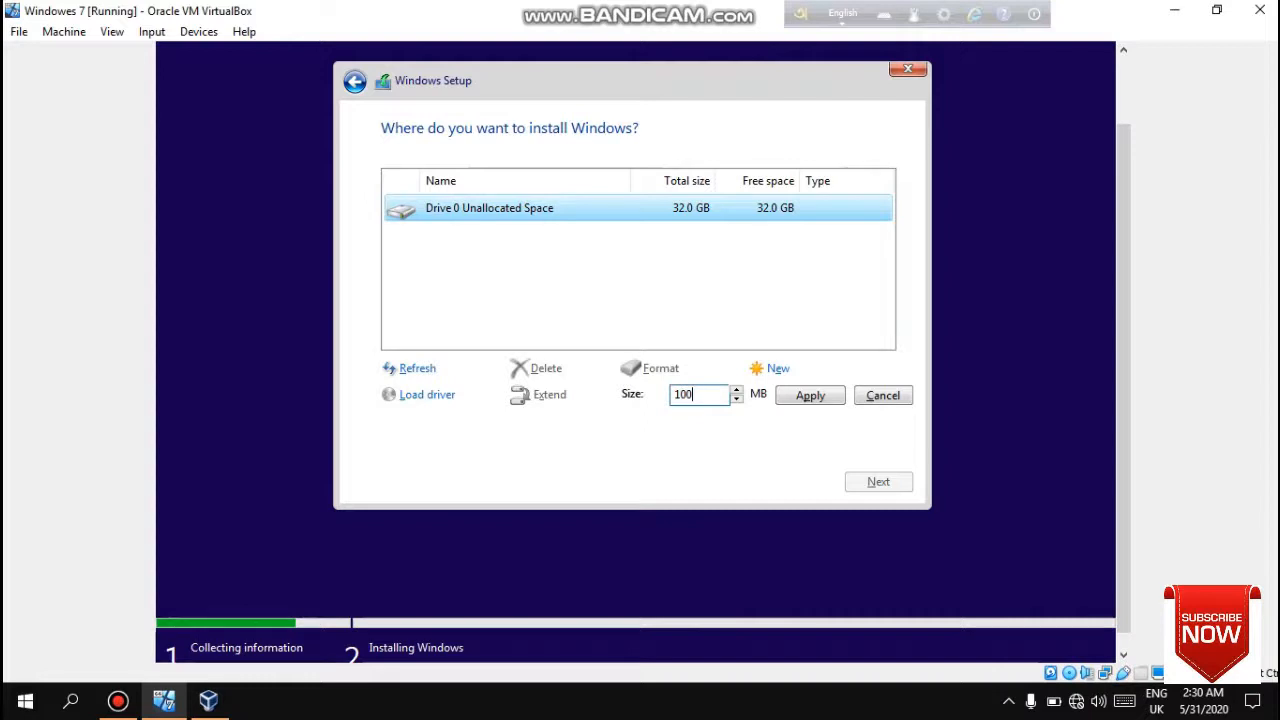
pyautogui.write('24')
pyautogui.click(810, 397)
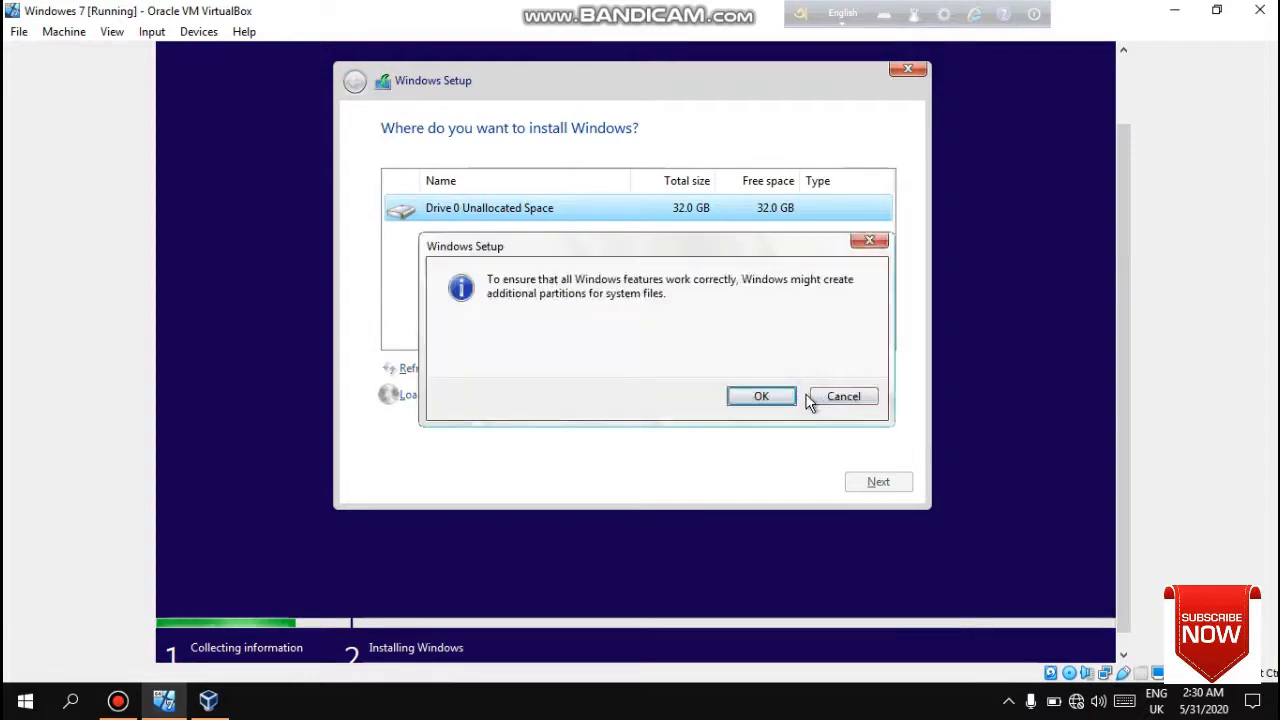
pyautogui.click(740, 398)
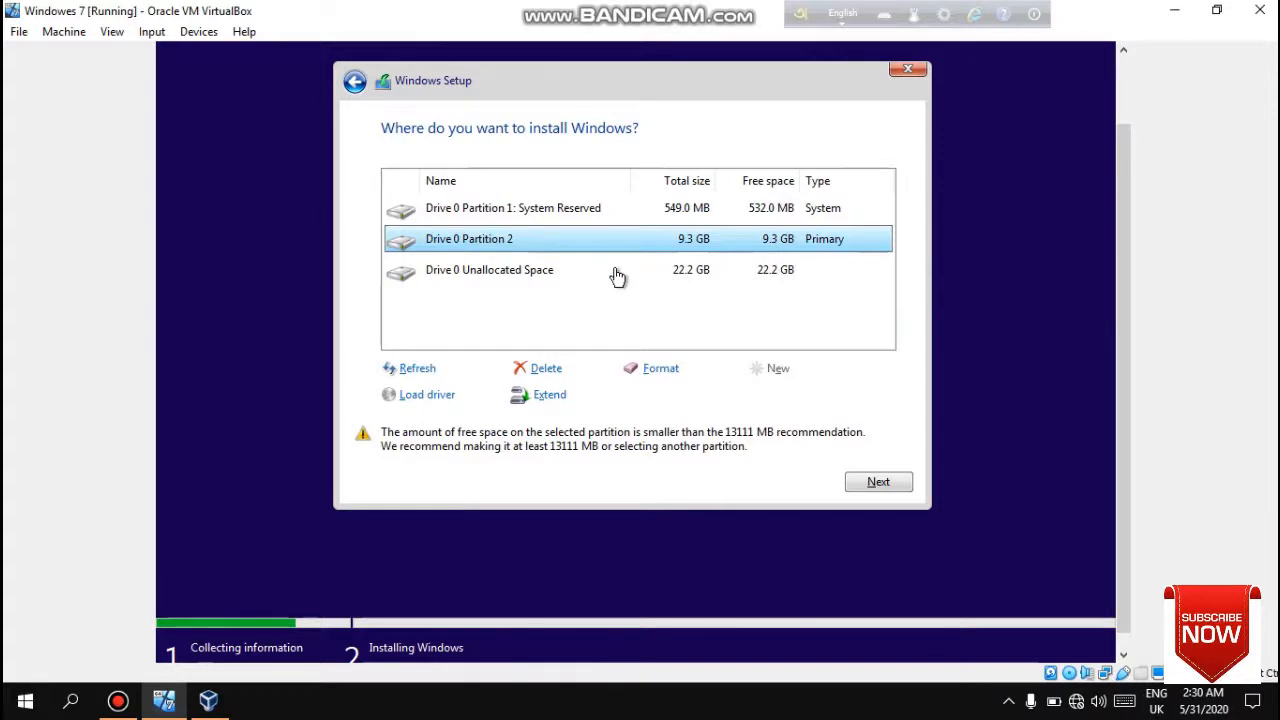
pyautogui.click(616, 274)
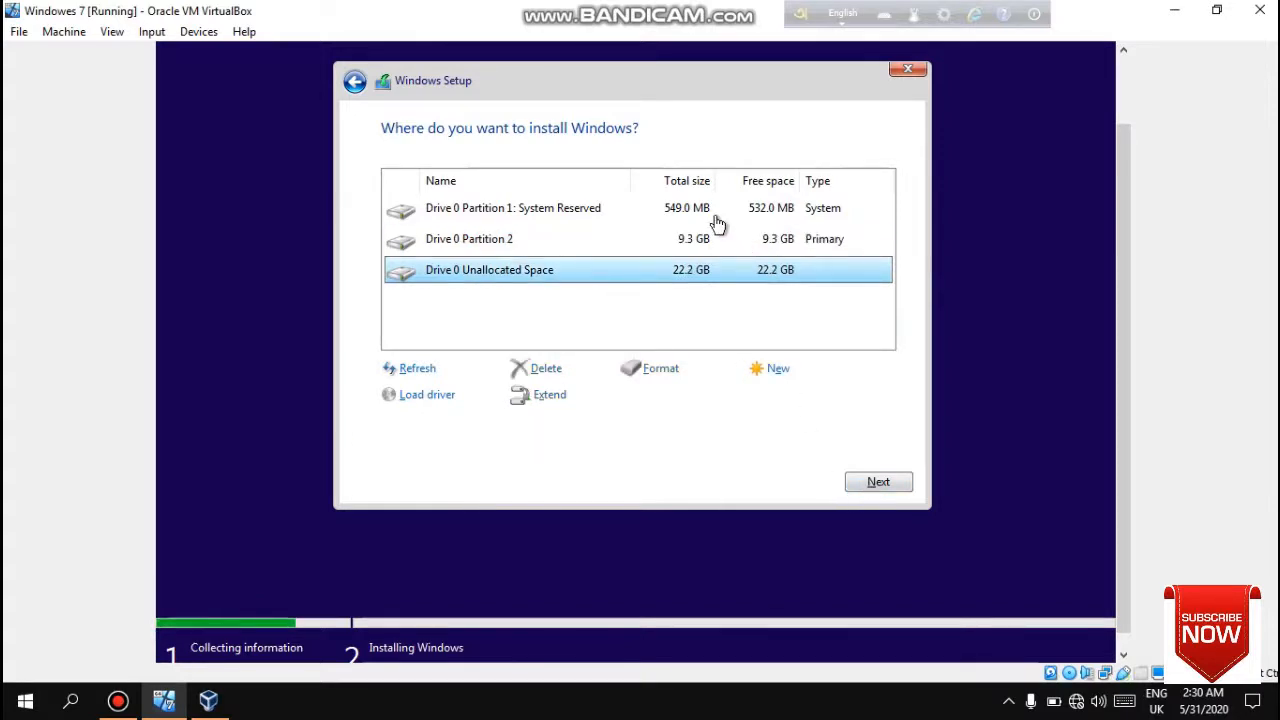
# - Install Windows onto Drive 0's unallocated space and let the installation run
pyautogui.click(871, 484)
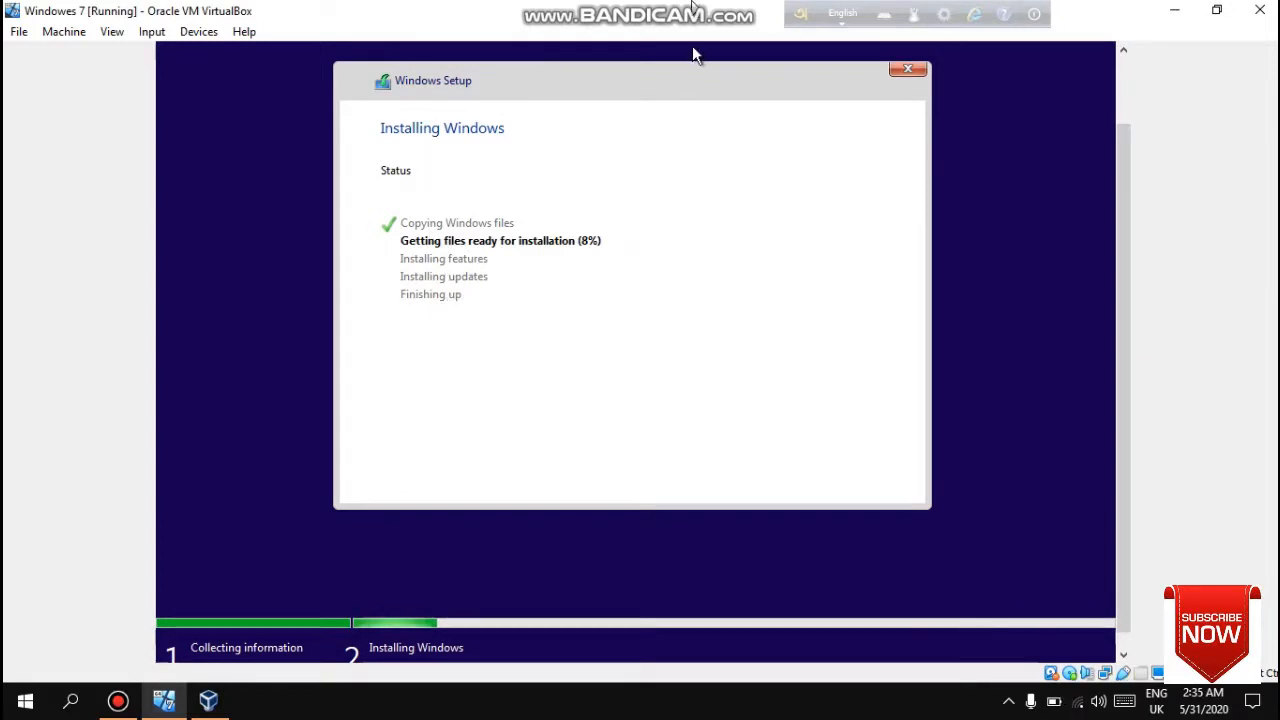
pyautogui.moveTo(692, 4)
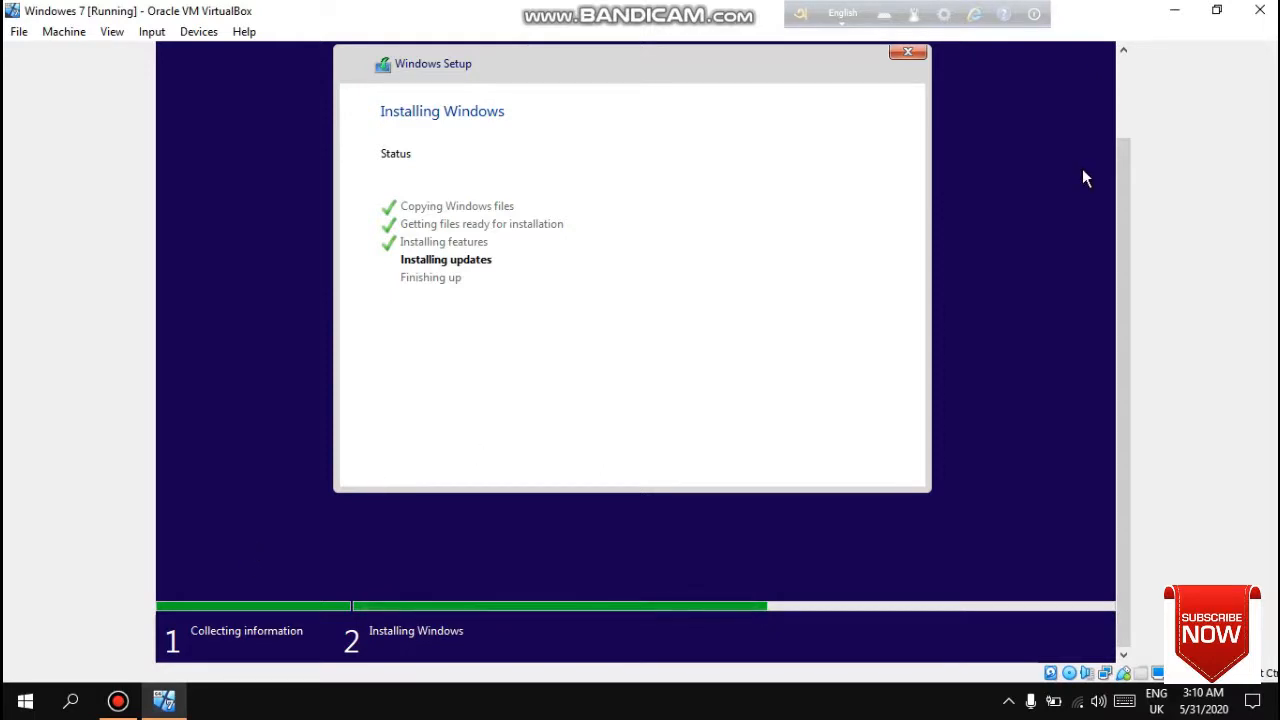
pyautogui.moveTo(1122, 153); pyautogui.dragTo(1123, 31)
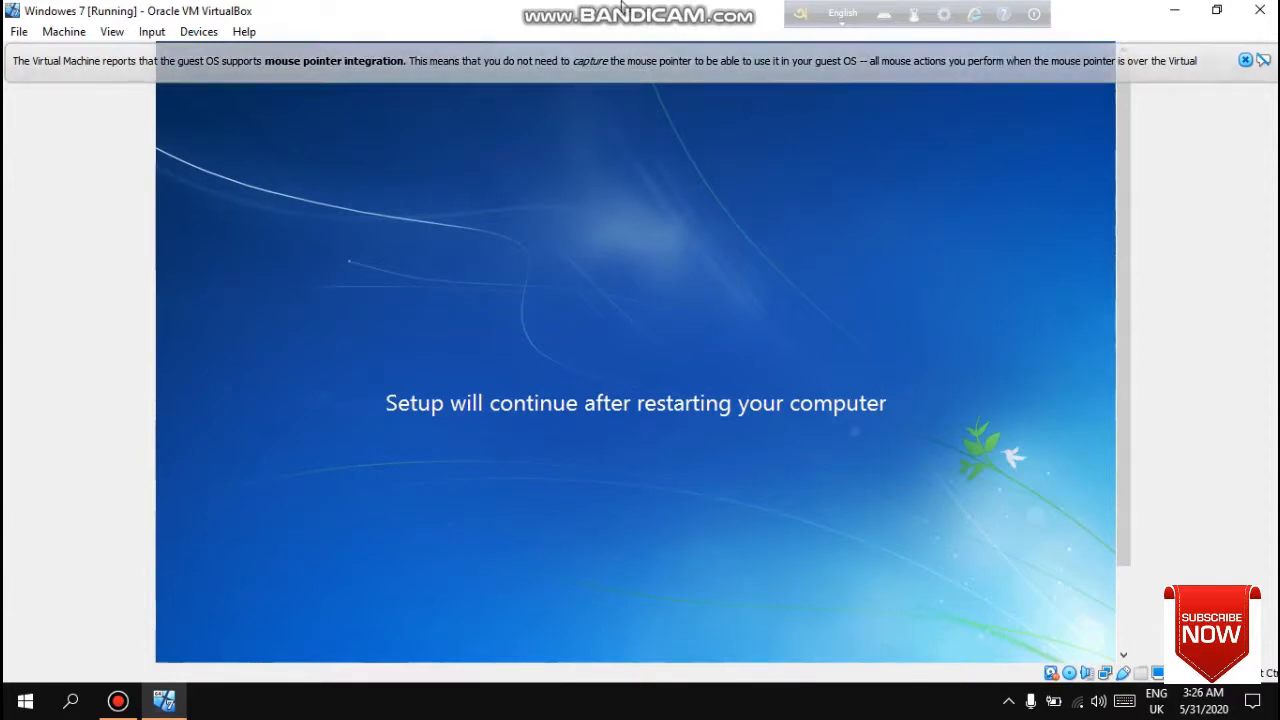
pyautogui.moveTo(622, 7)
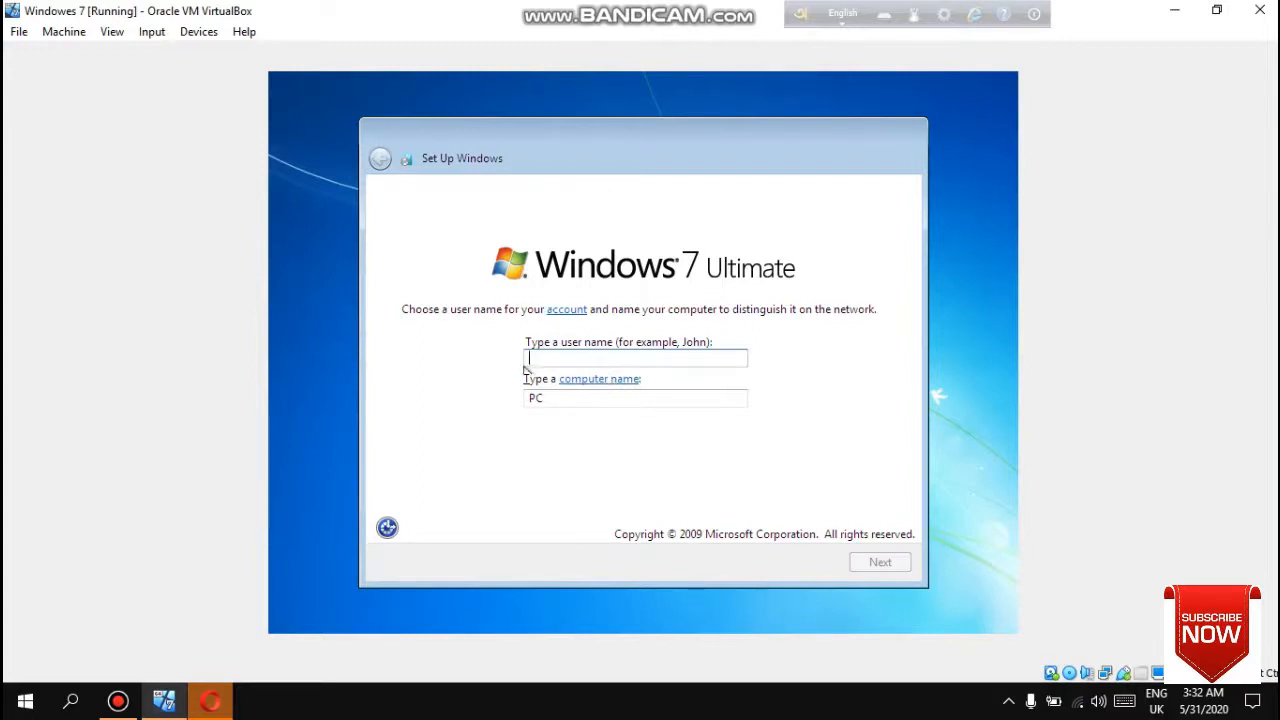
# - Enter the user's full name as the account user name and continue with the suggested computer name
pyautogui.write('Rais')
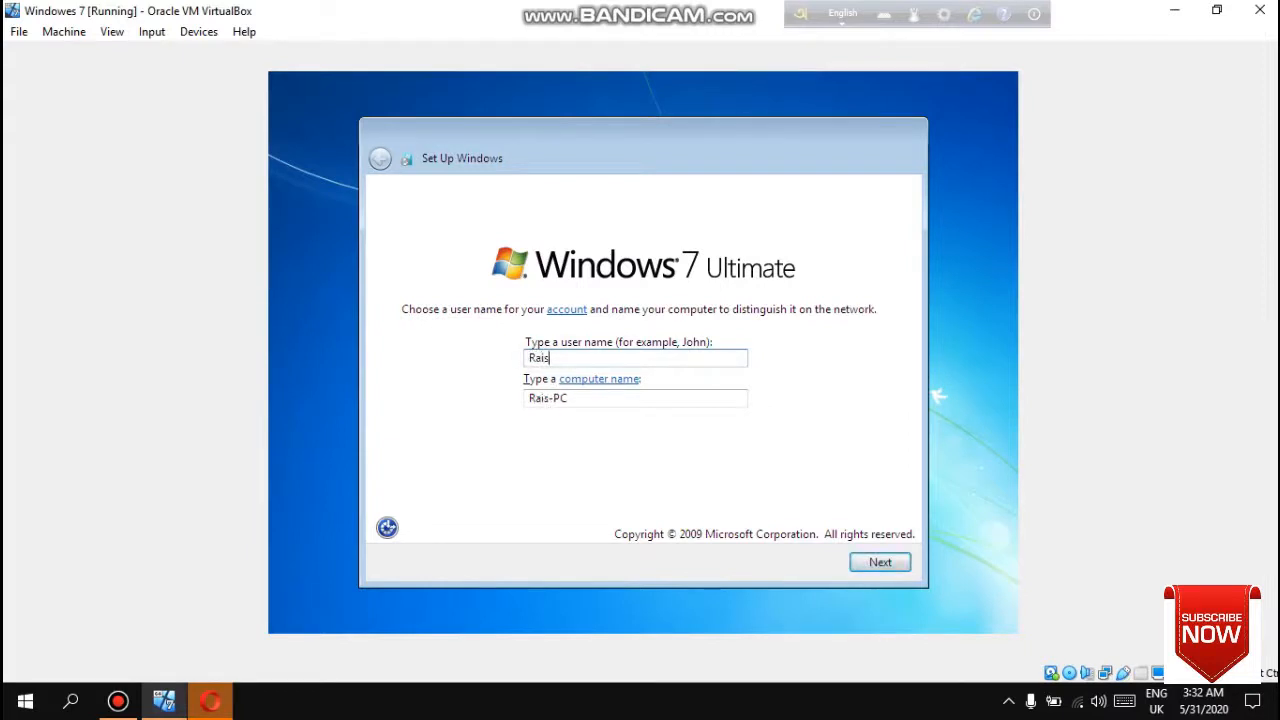
pyautogui.write('ul Islam')
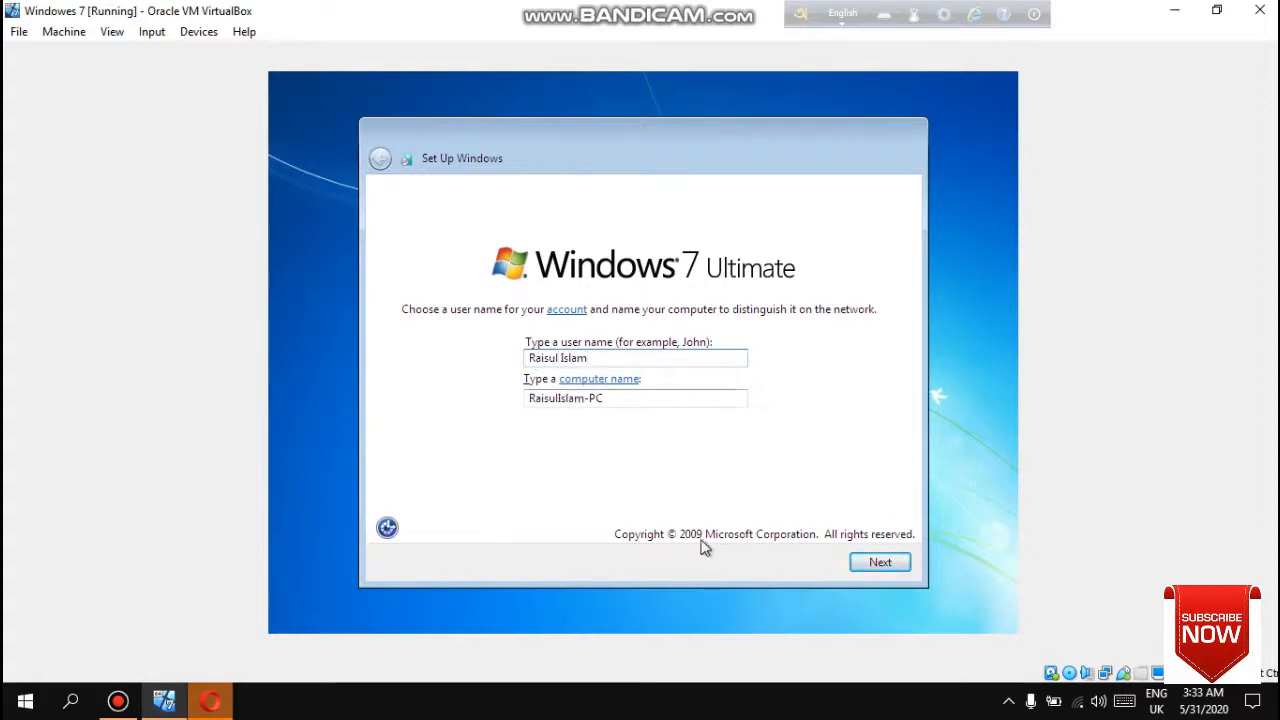
pyautogui.click(880, 563)
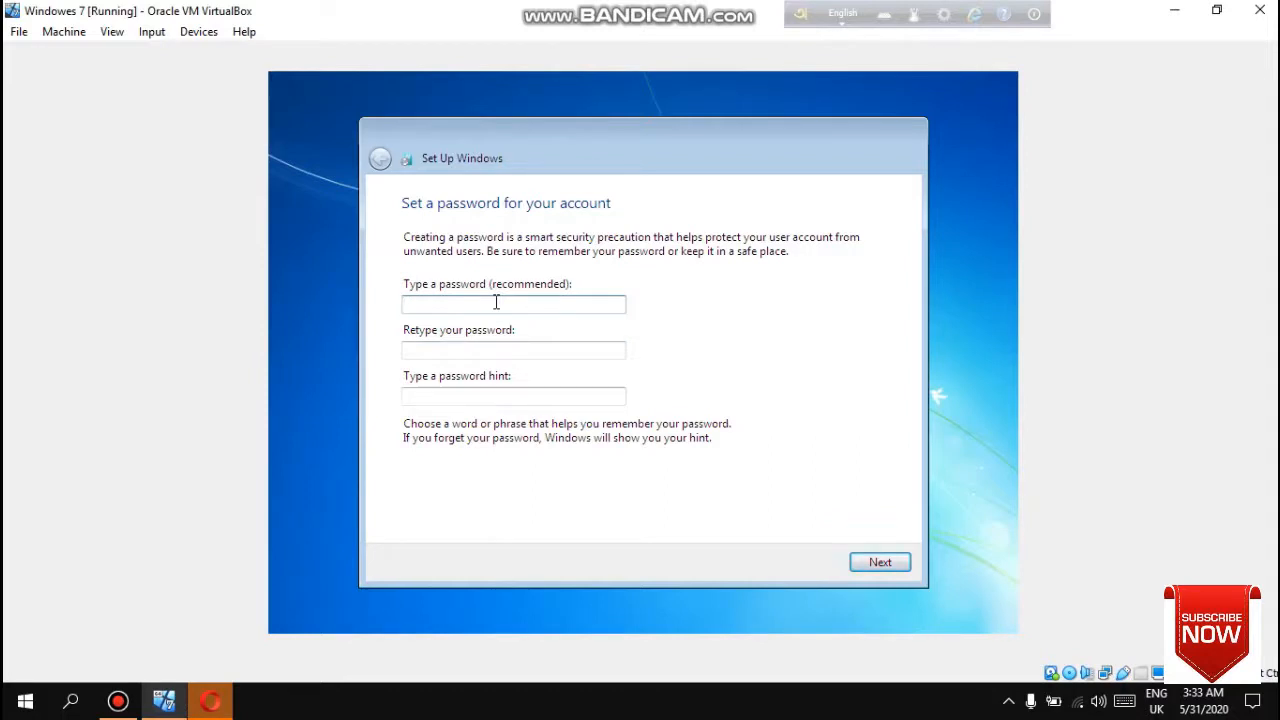
# - Set the account password, retype it to confirm, and enter a password hint
pyautogui.write('a')
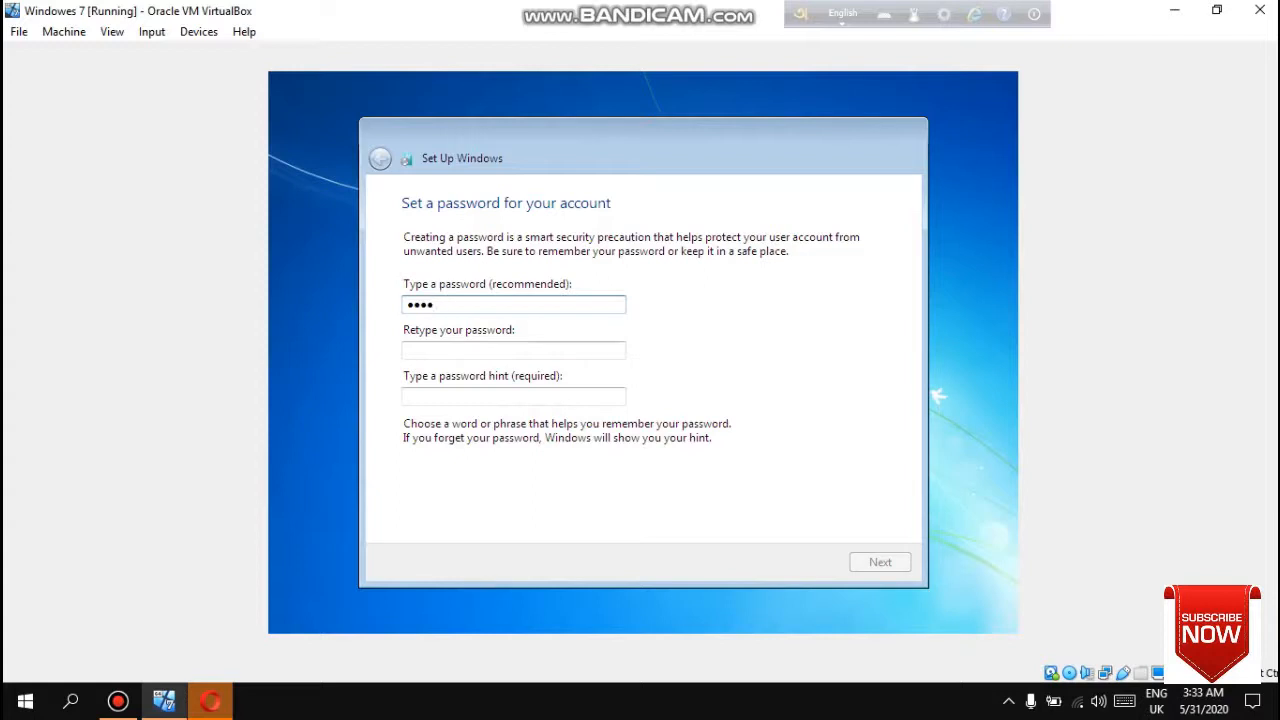
pyautogui.click(446, 348)
pyautogui.write('1234')
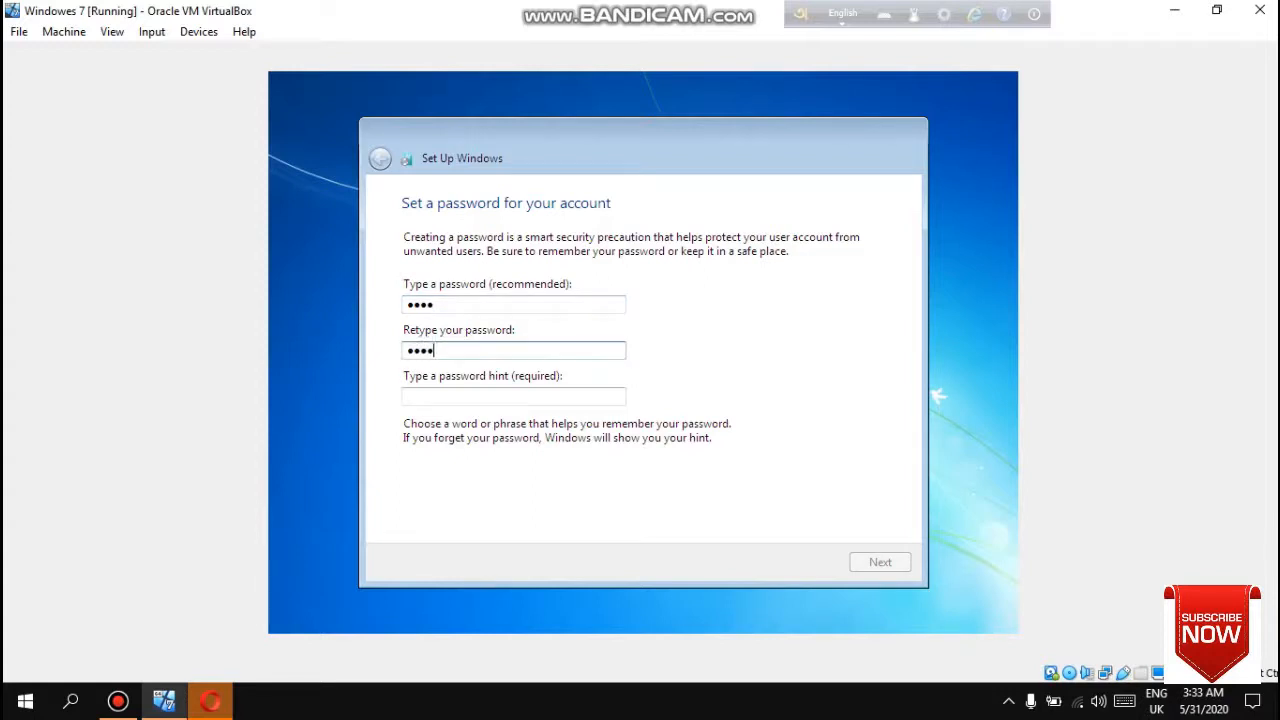
pyautogui.click(489, 395)
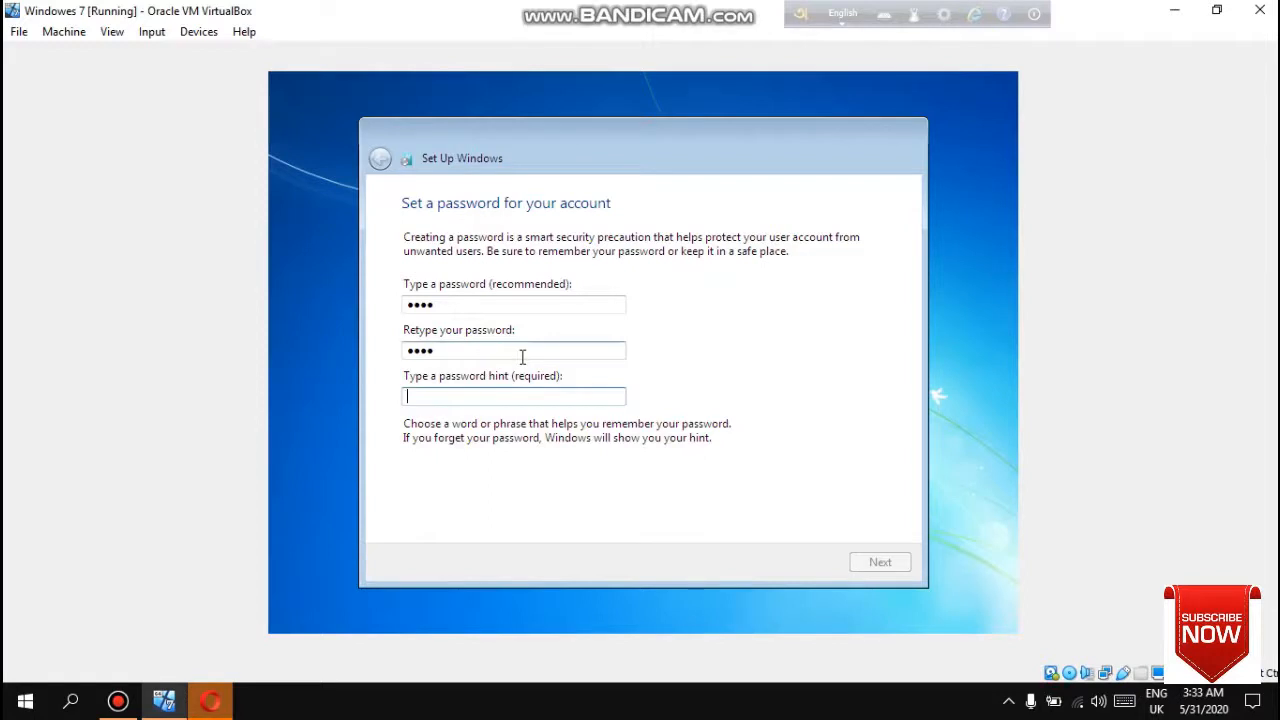
pyautogui.write('rai')
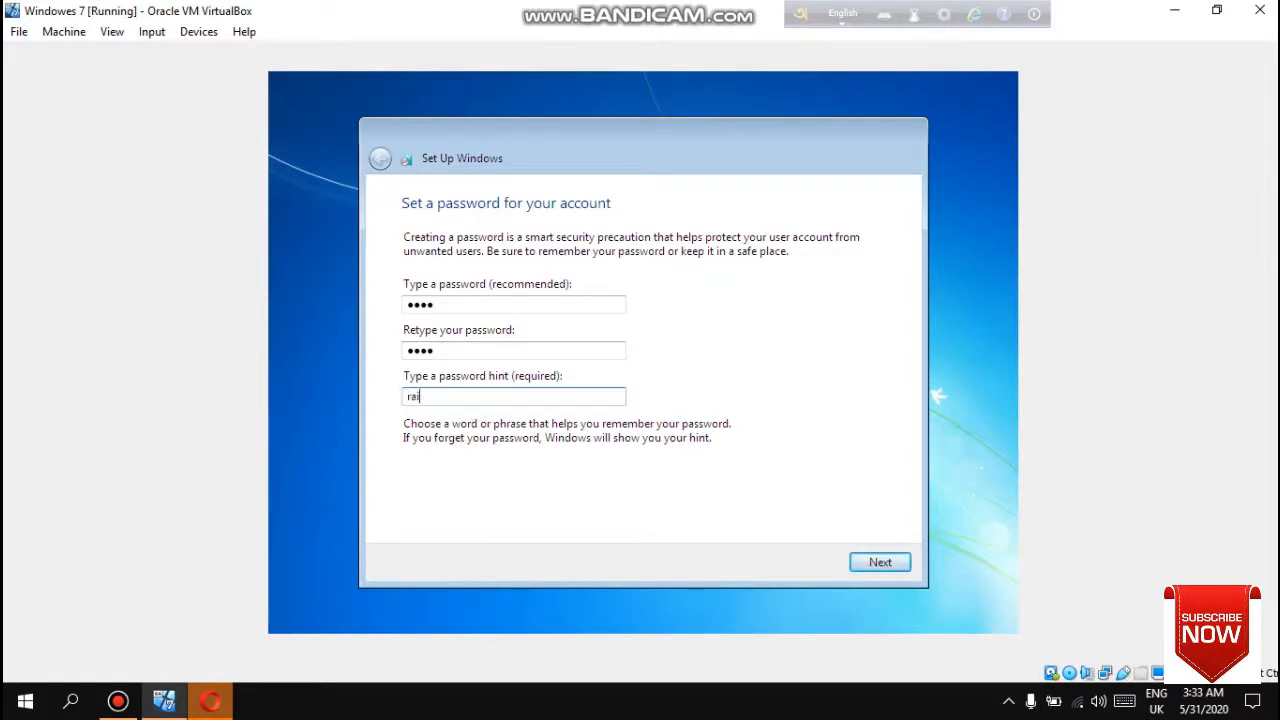
pyautogui.press('BackSpace')
pyautogui.press('BackSpace')
pyautogui.write('Raisu')
pyautogui.click(880, 564)
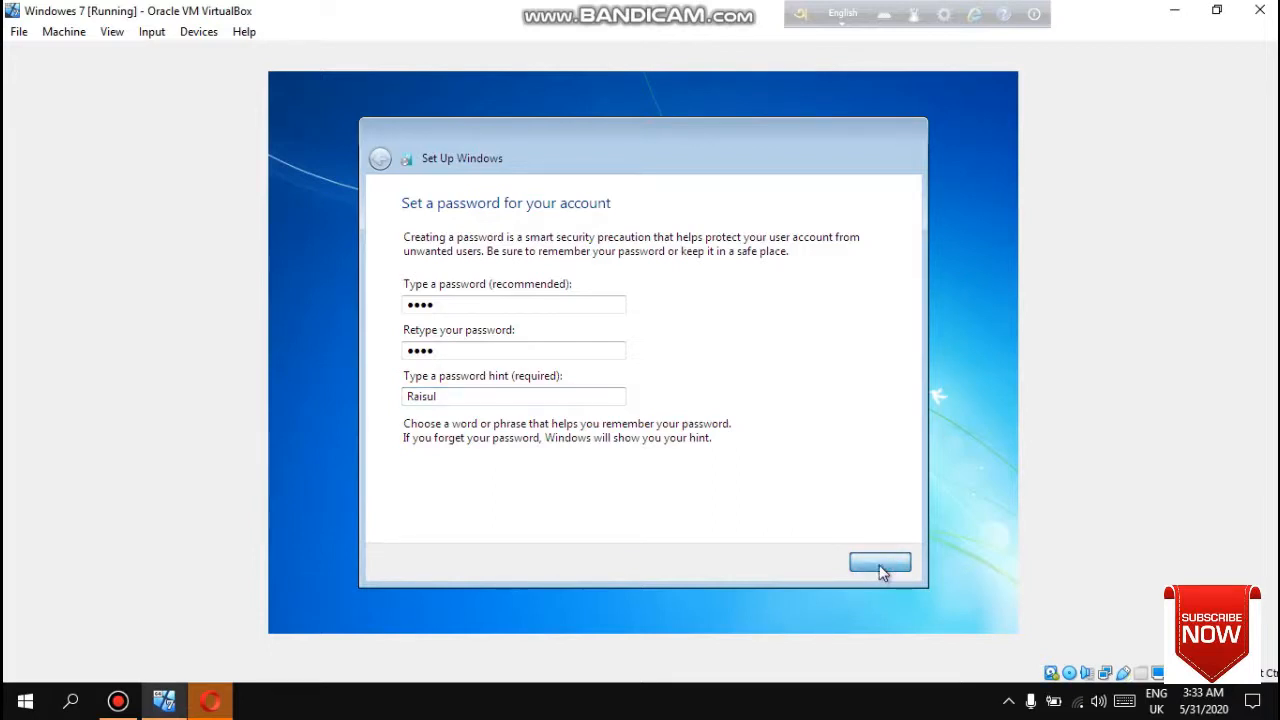
# - Choose the recommended settings and accept the default time zone, date and time to finish setup
pyautogui.click(556, 328)
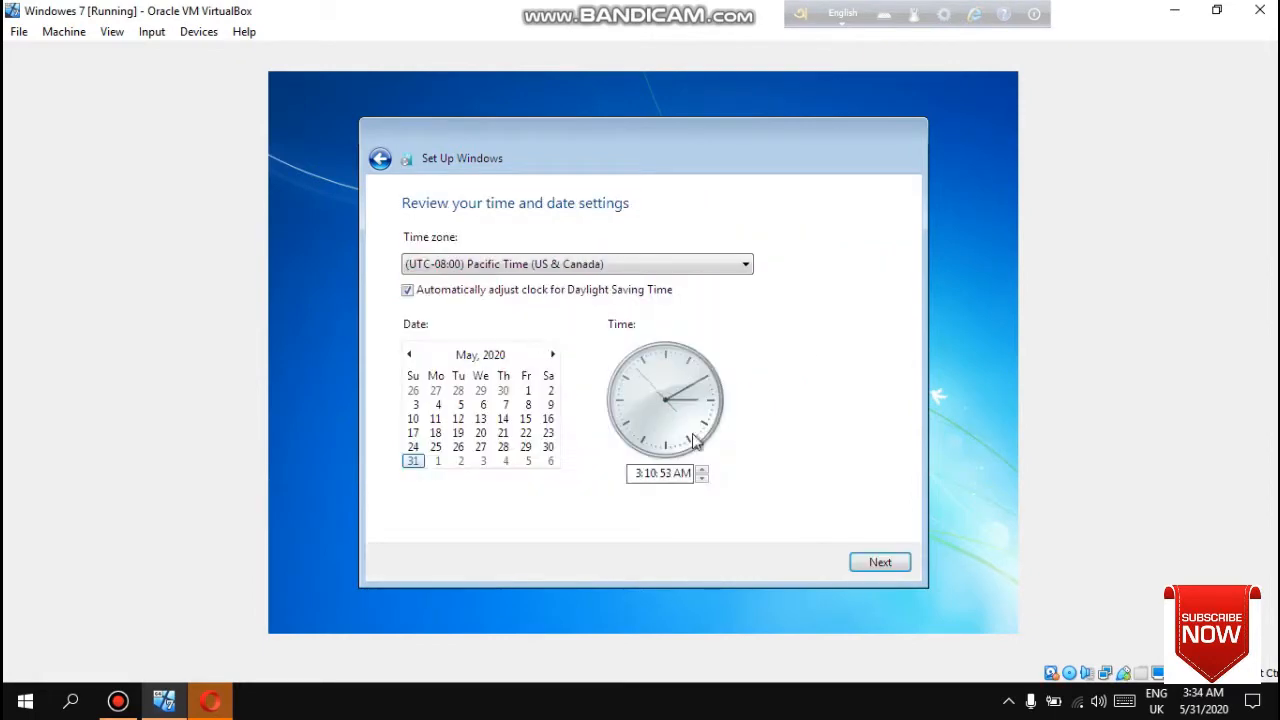
pyautogui.click(491, 263)
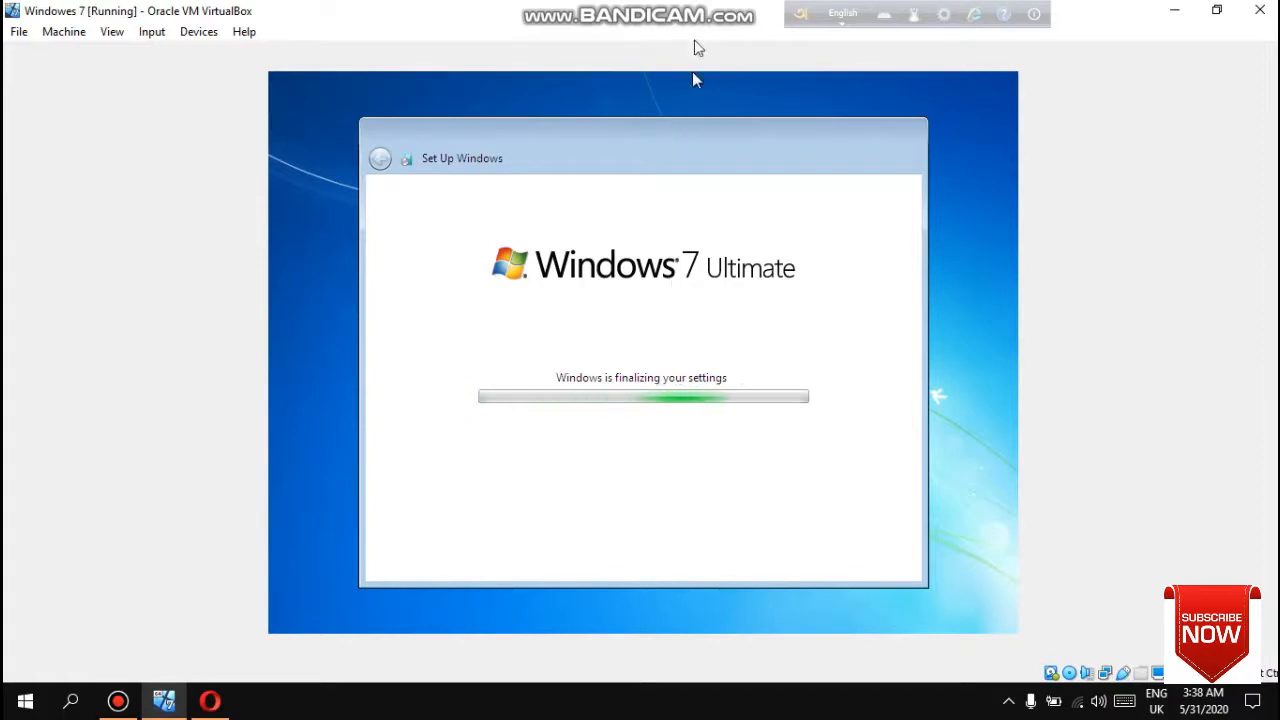
pyautogui.moveTo(712, 10)
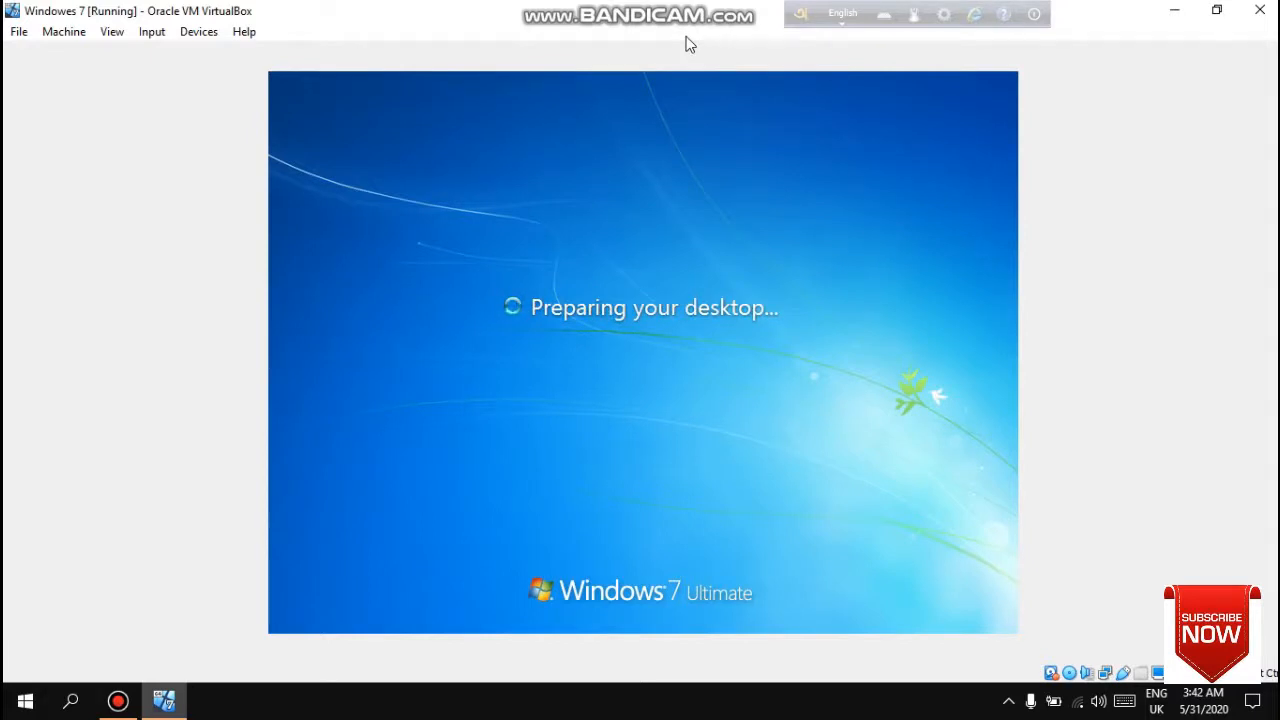
pyautogui.moveTo(727, 8)
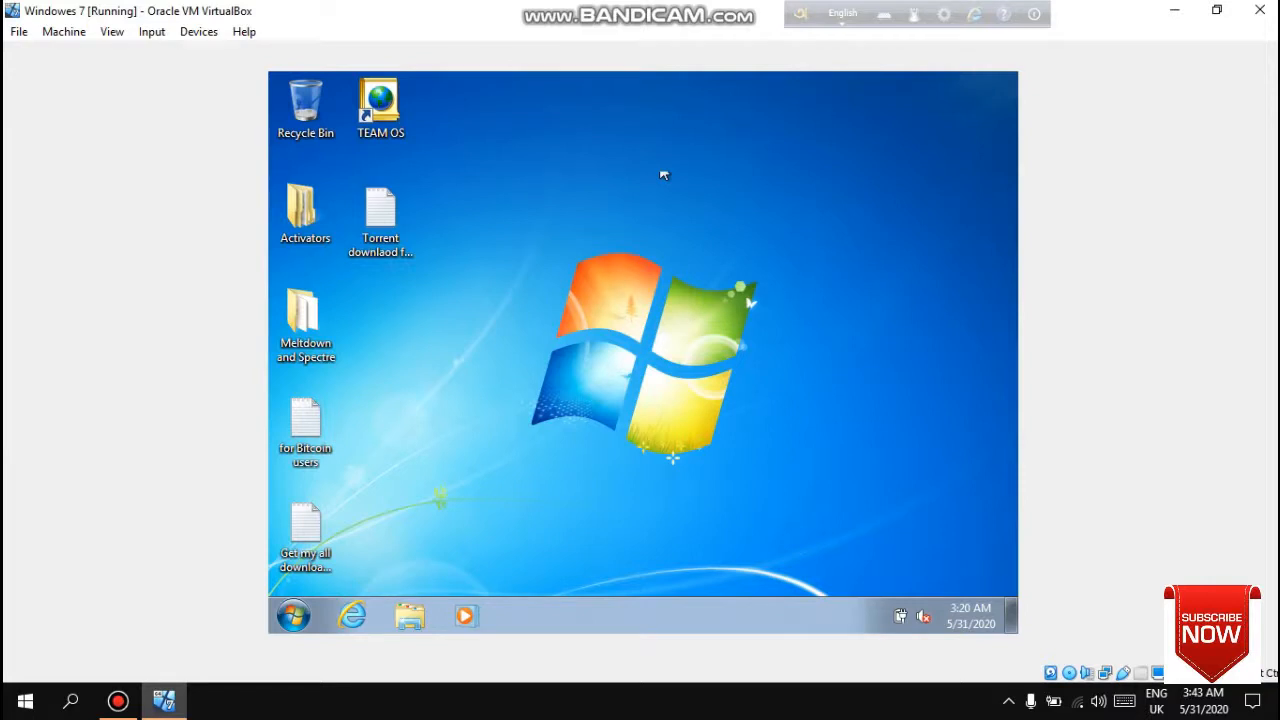
pyautogui.rightClick(698, 267)
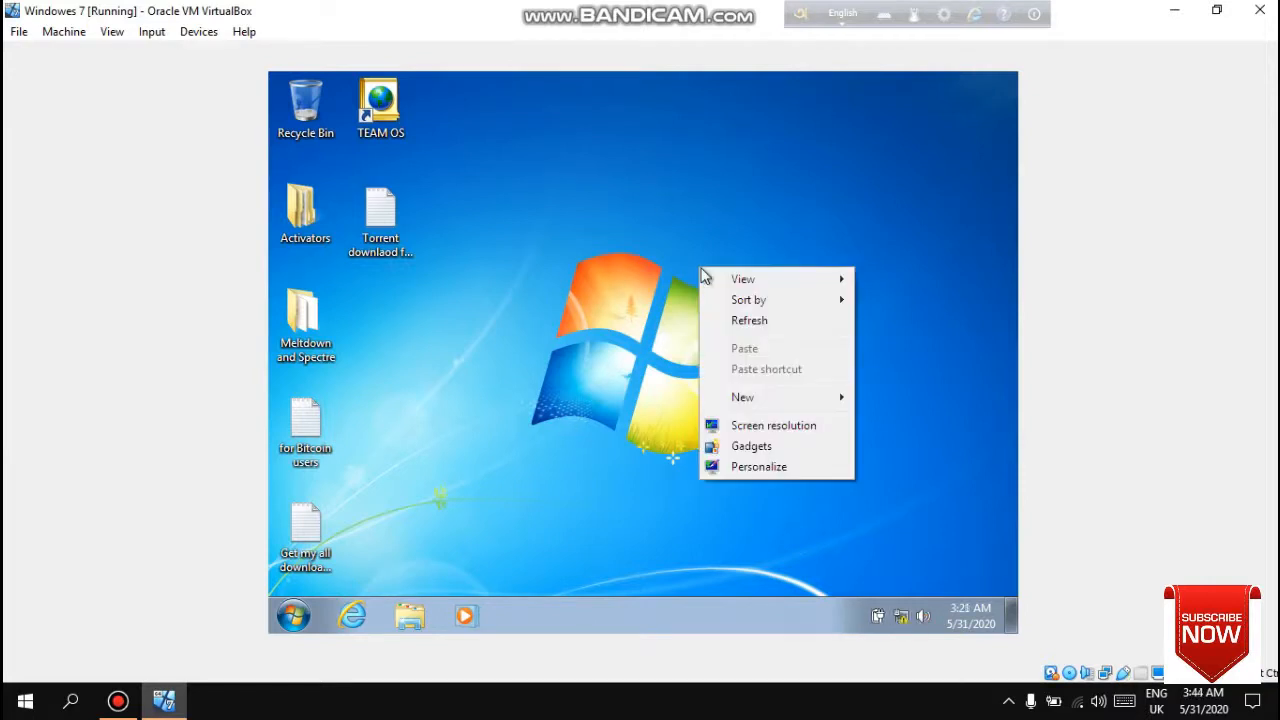
pyautogui.click(738, 324)
pyautogui.rightClick(738, 332)
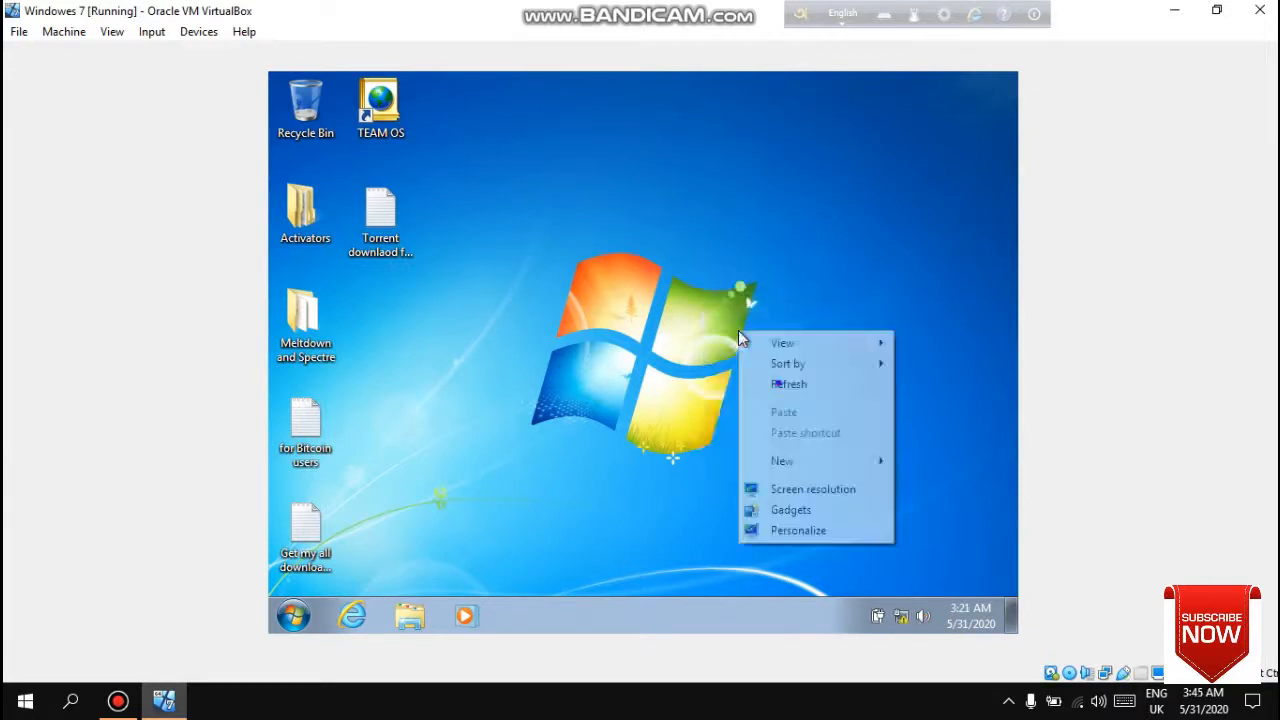
pyautogui.click(782, 389)
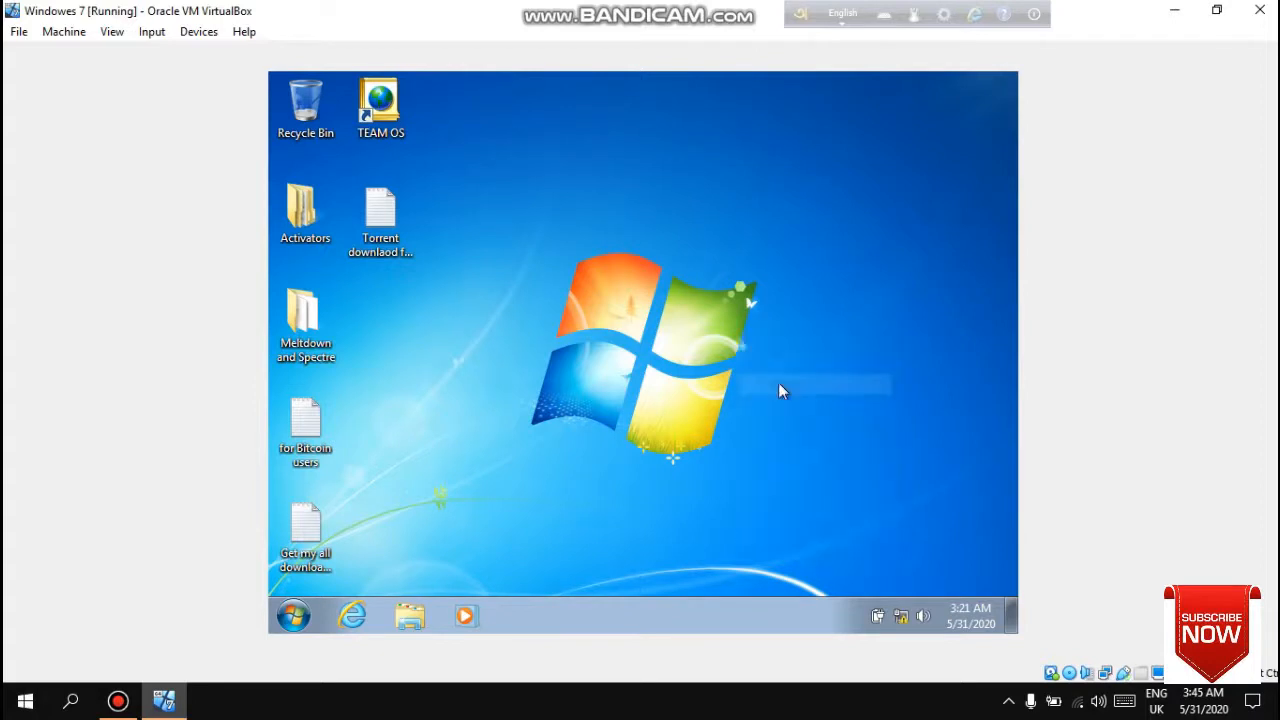
pyautogui.rightClick(781, 389)
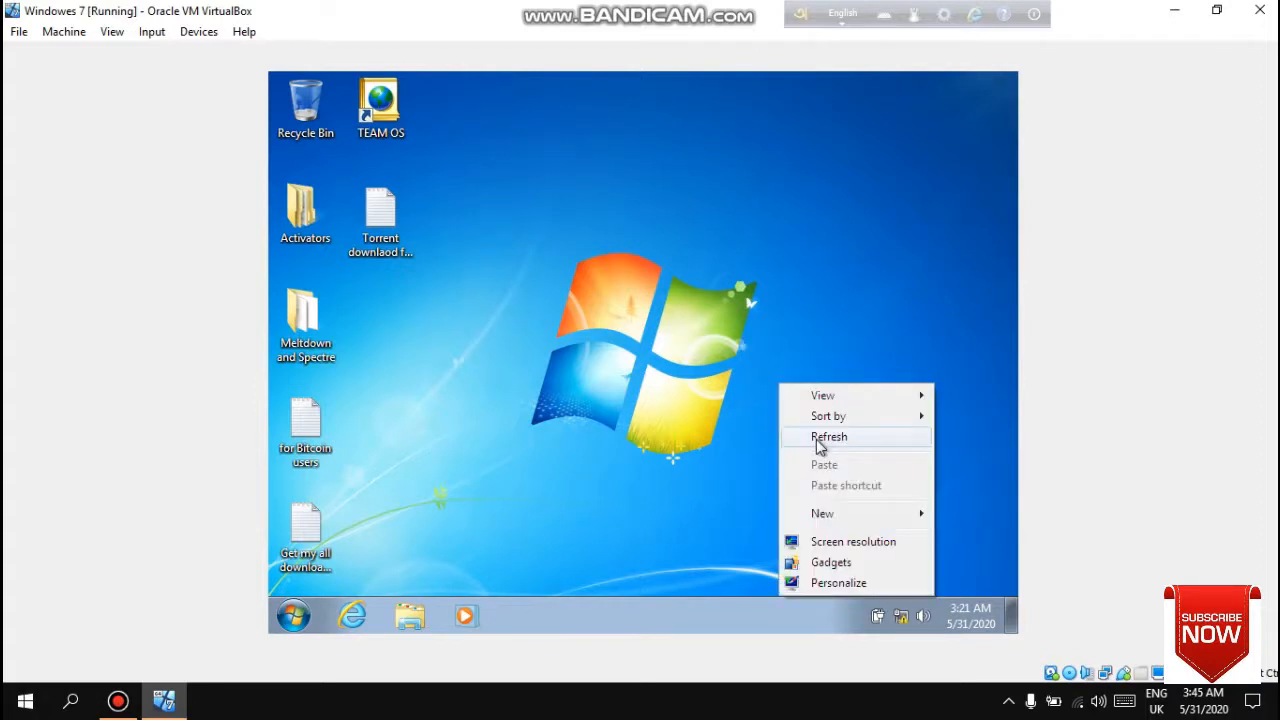
pyautogui.click(818, 444)
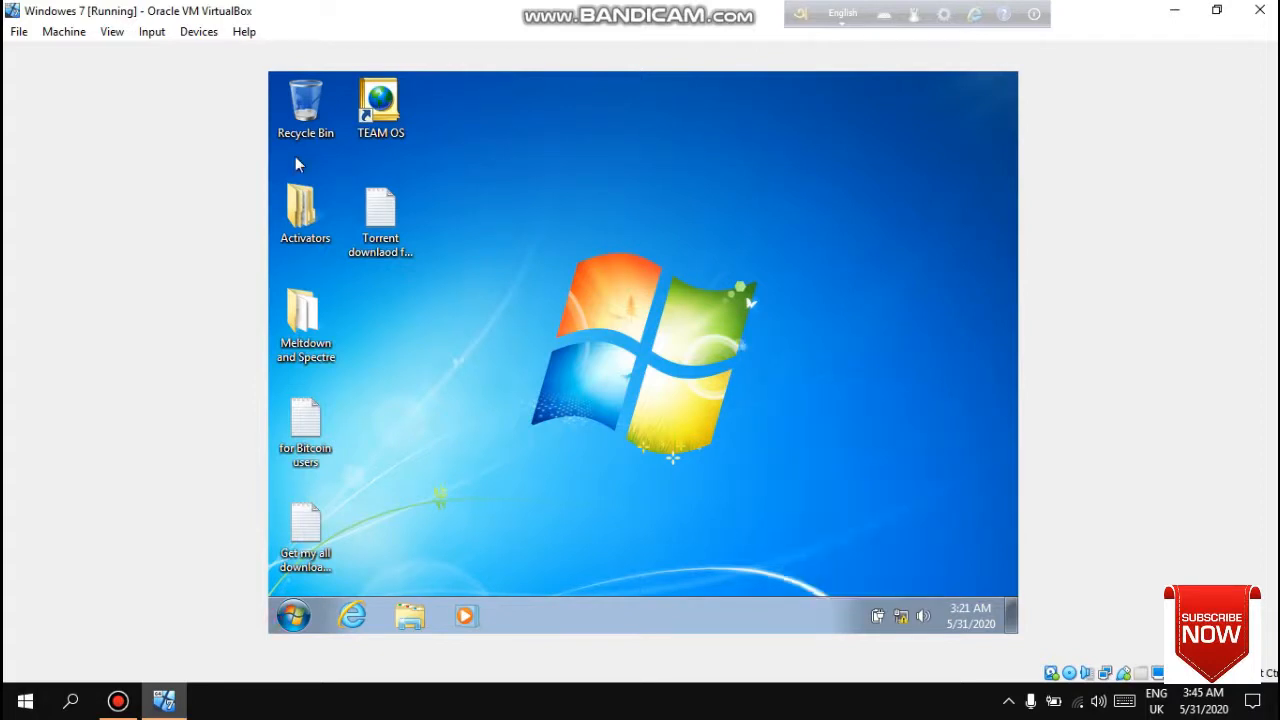
pyautogui.click(293, 616)
pyautogui.click(785, 309)
# - Switch the virtual machine window to full-screen mode
pyautogui.click(113, 35)
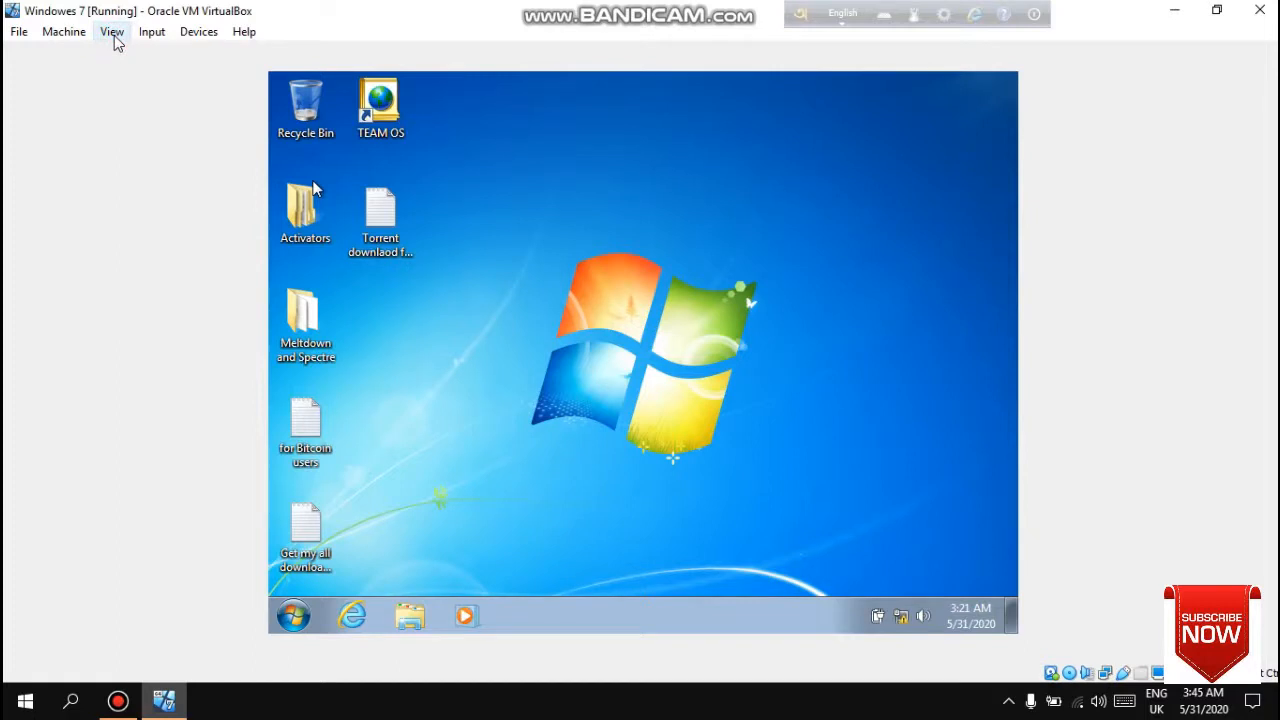
pyautogui.click(114, 36)
pyautogui.click(115, 36)
pyautogui.click(112, 34)
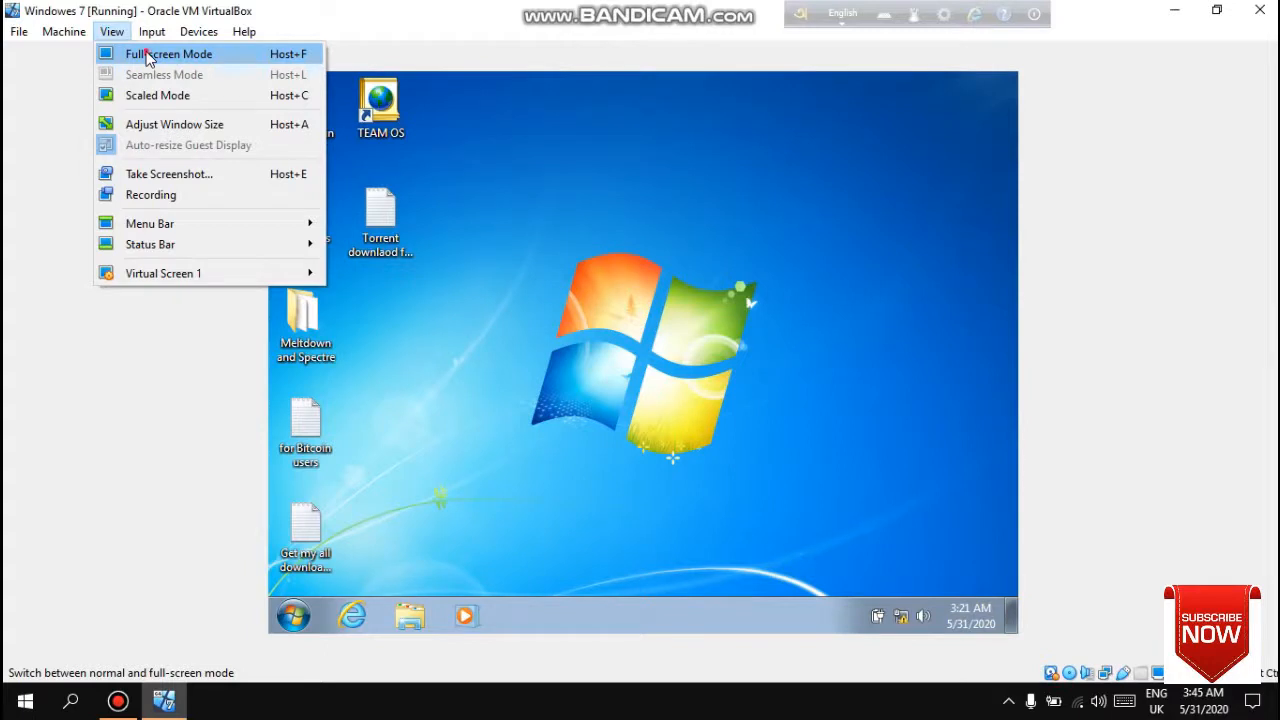
pyautogui.click(149, 59)
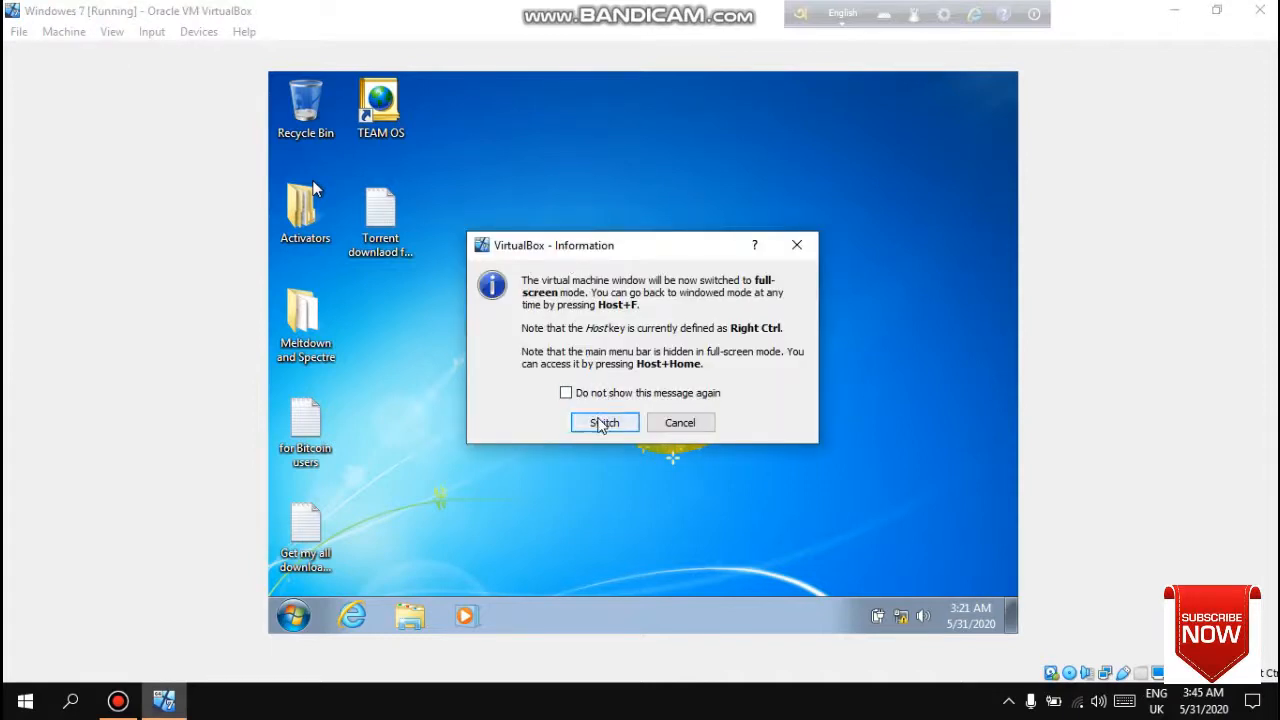
pyautogui.click(601, 424)
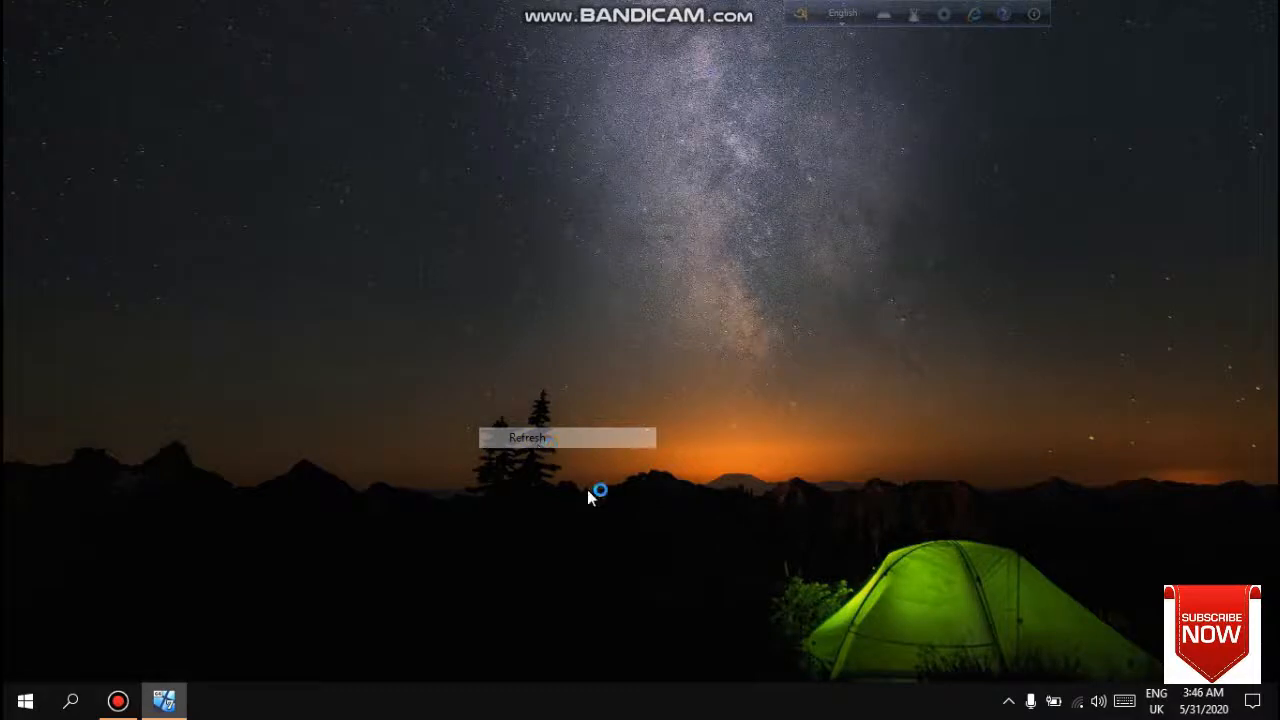
pyautogui.rightClick(594, 491)
pyautogui.click(594, 495)
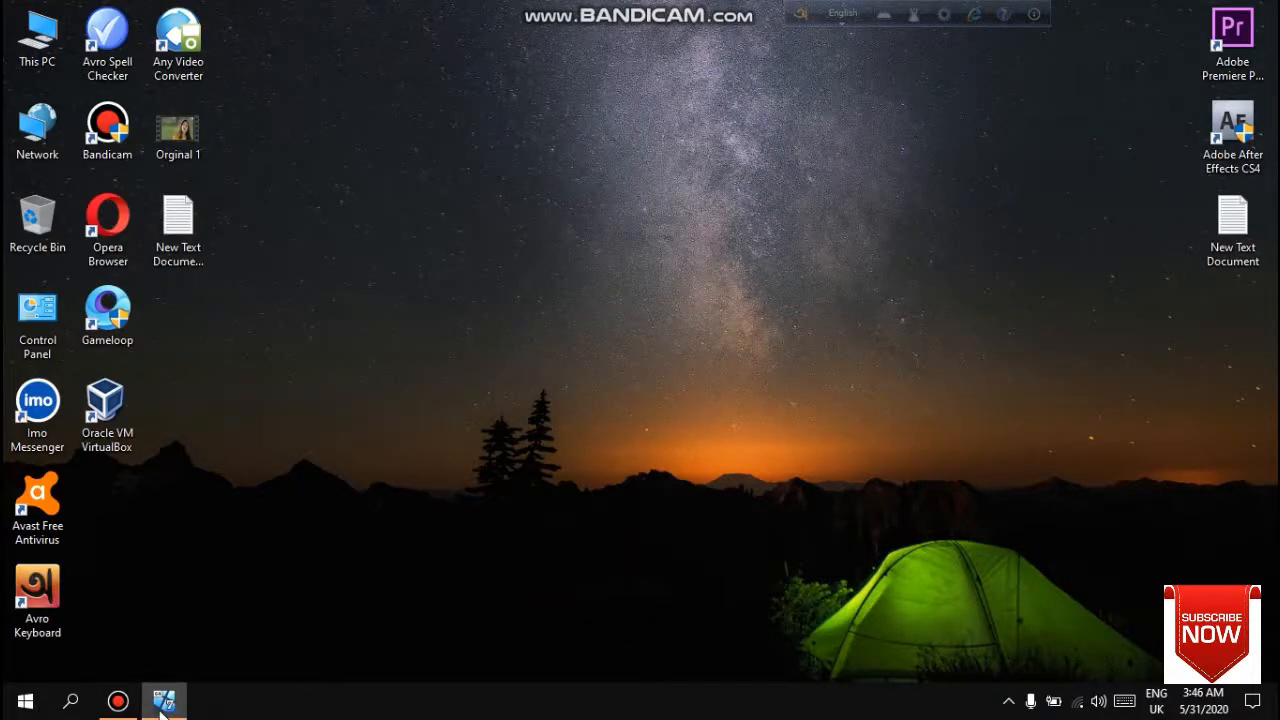
pyautogui.click(162, 703)
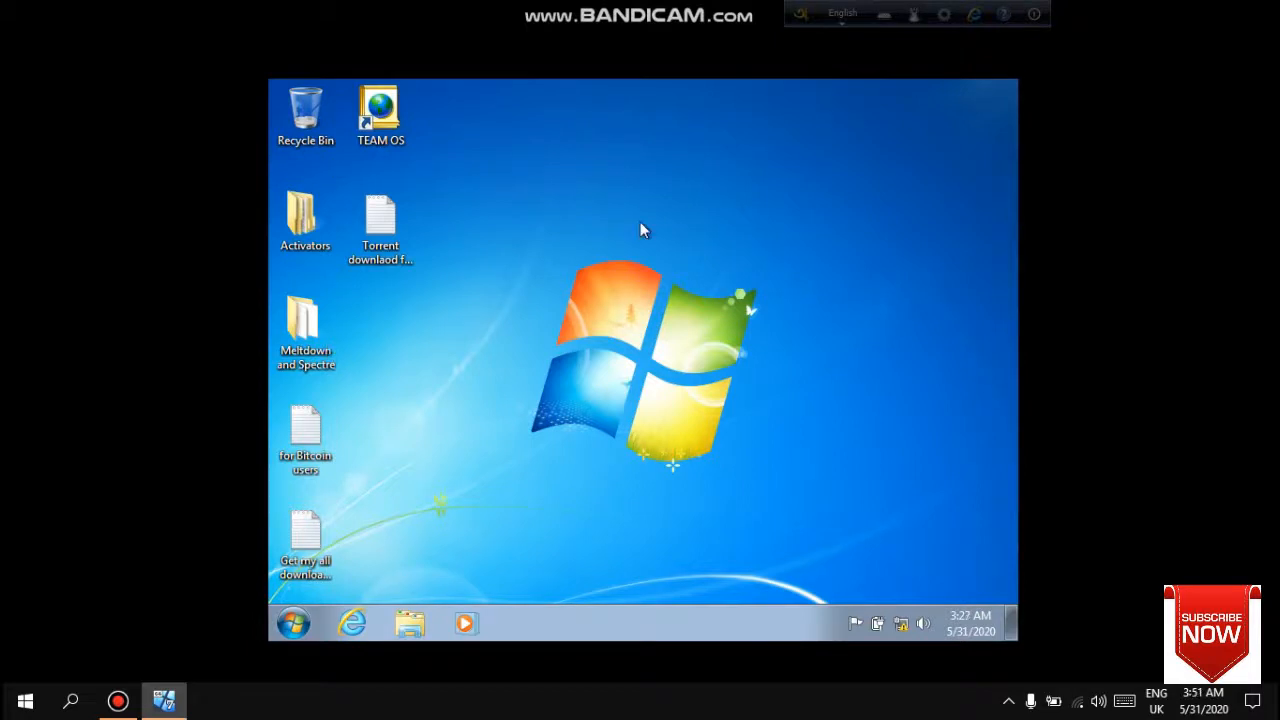
pyautogui.rightClick(522, 275)
pyautogui.click(580, 327)
pyautogui.rightClick(435, 405)
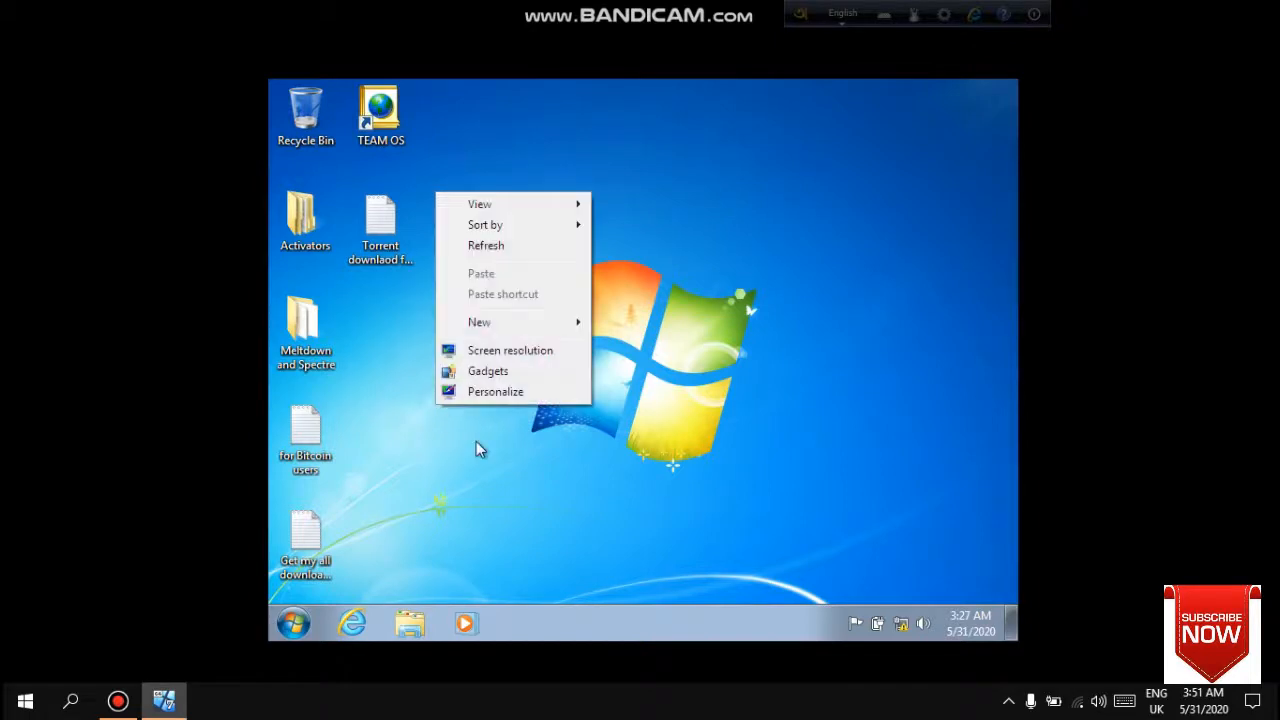
pyautogui.click(507, 250)
pyautogui.rightClick(507, 250)
pyautogui.click(541, 310)
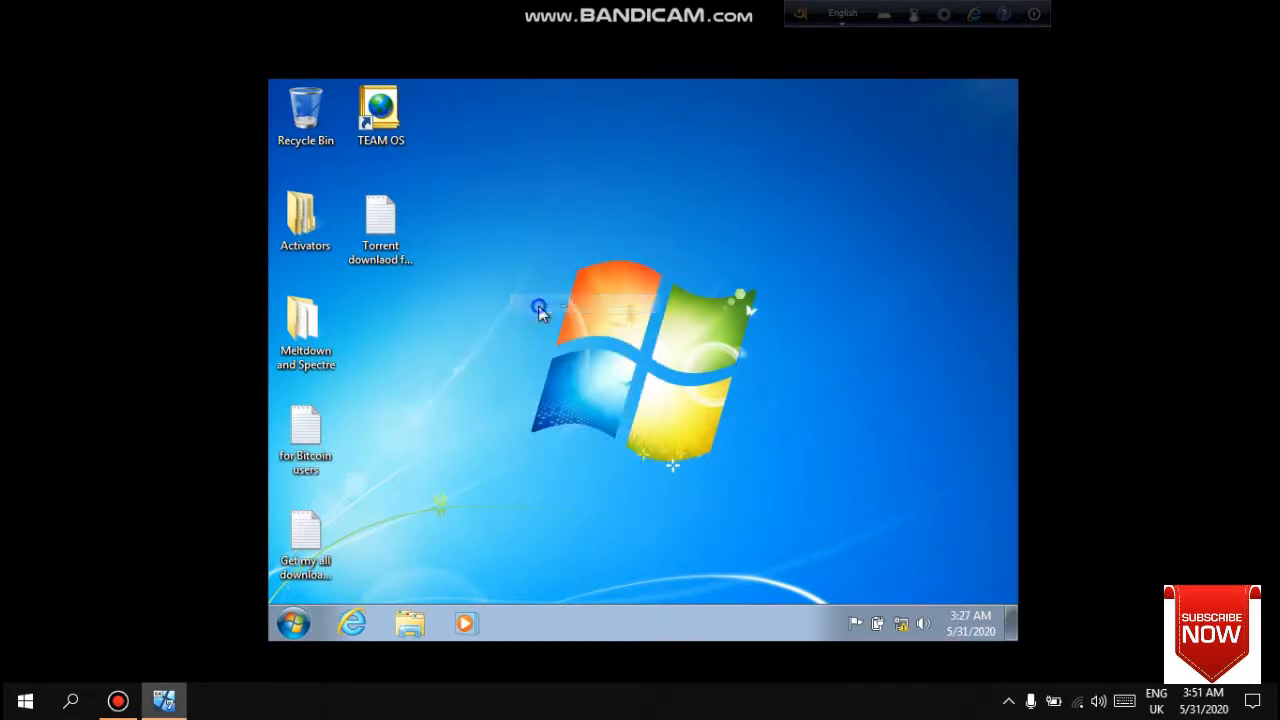
pyautogui.rightClick(539, 307)
pyautogui.click(613, 365)
pyautogui.rightClick(613, 365)
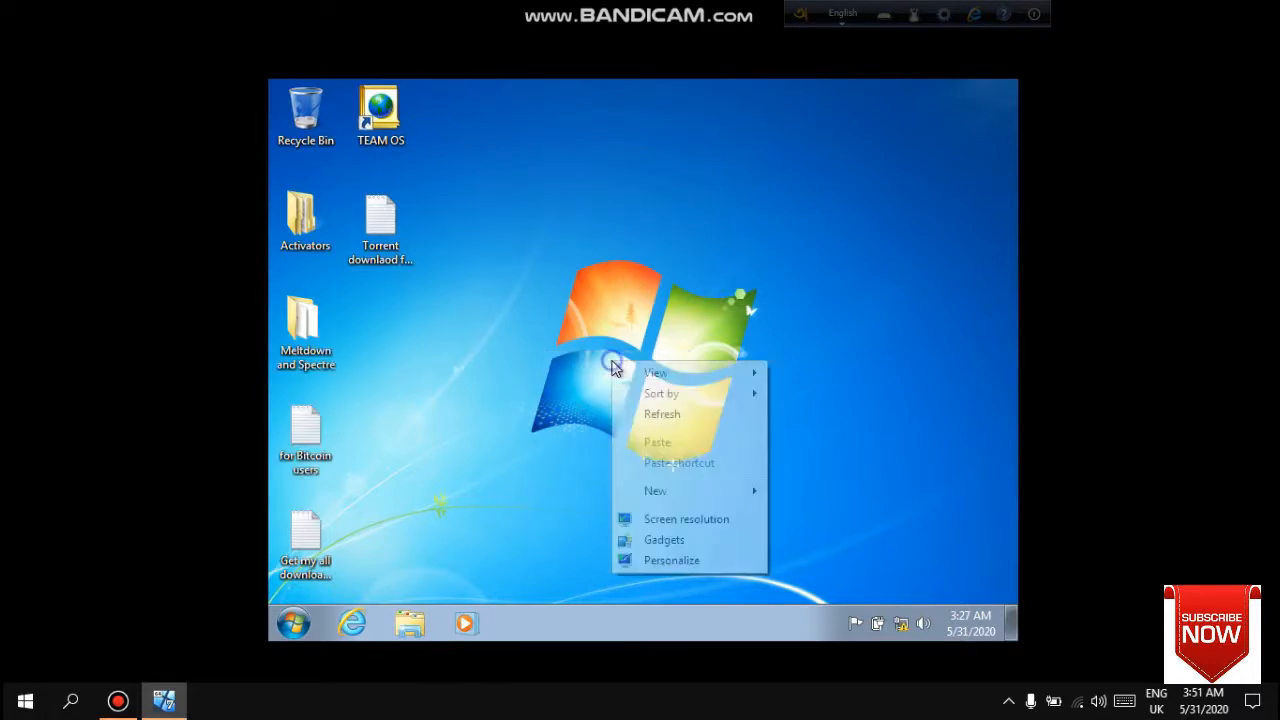
pyautogui.click(695, 491)
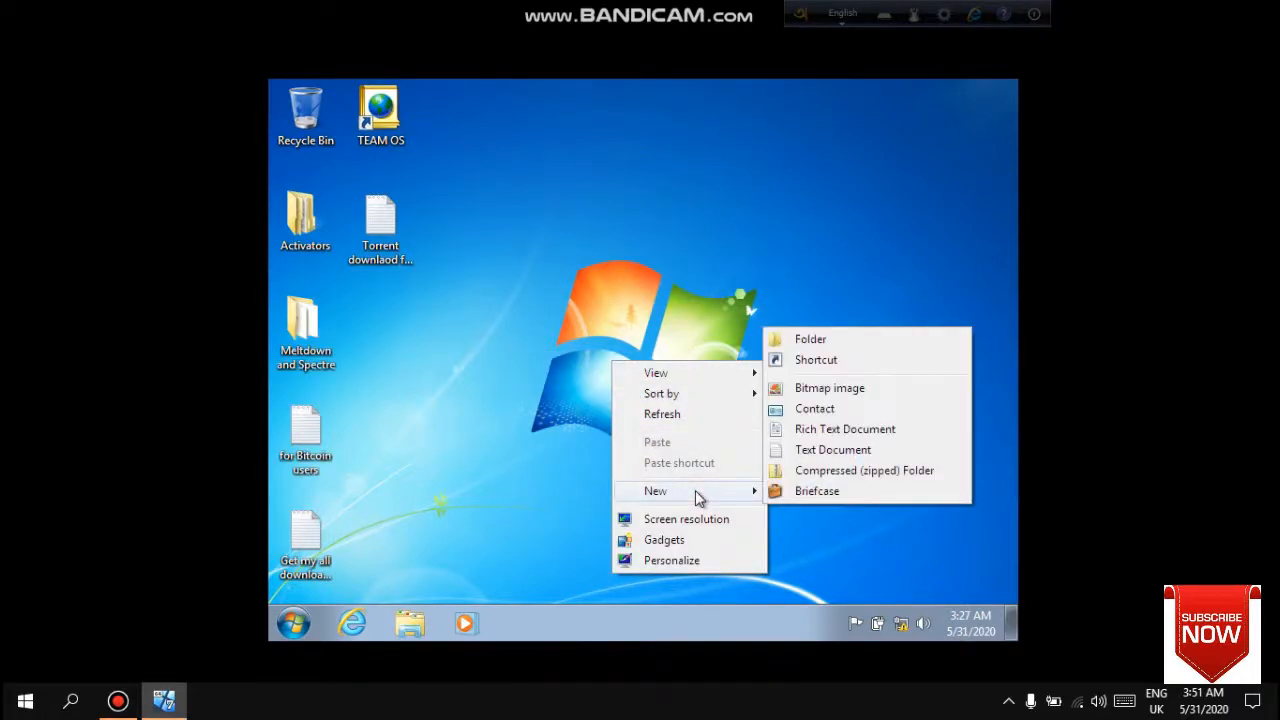
pyautogui.click(689, 416)
pyautogui.rightClick(643, 306)
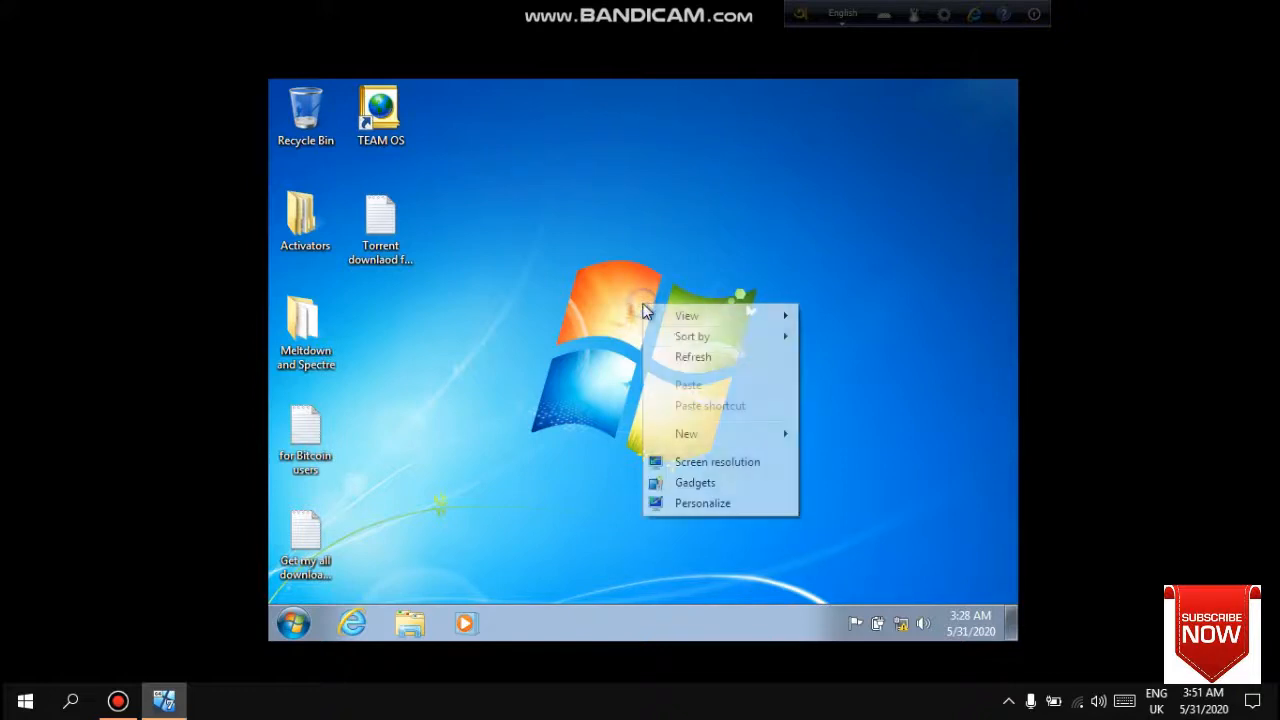
pyautogui.click(688, 358)
pyautogui.rightClick(688, 358)
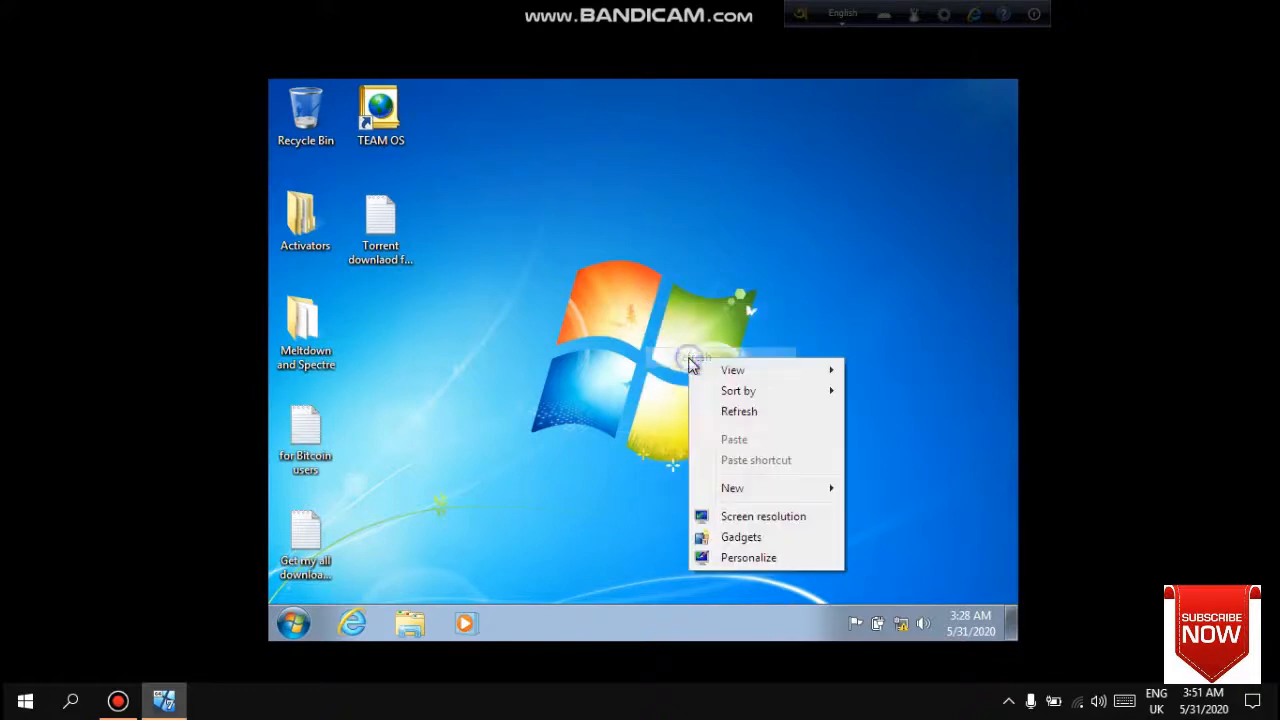
pyautogui.click(726, 413)
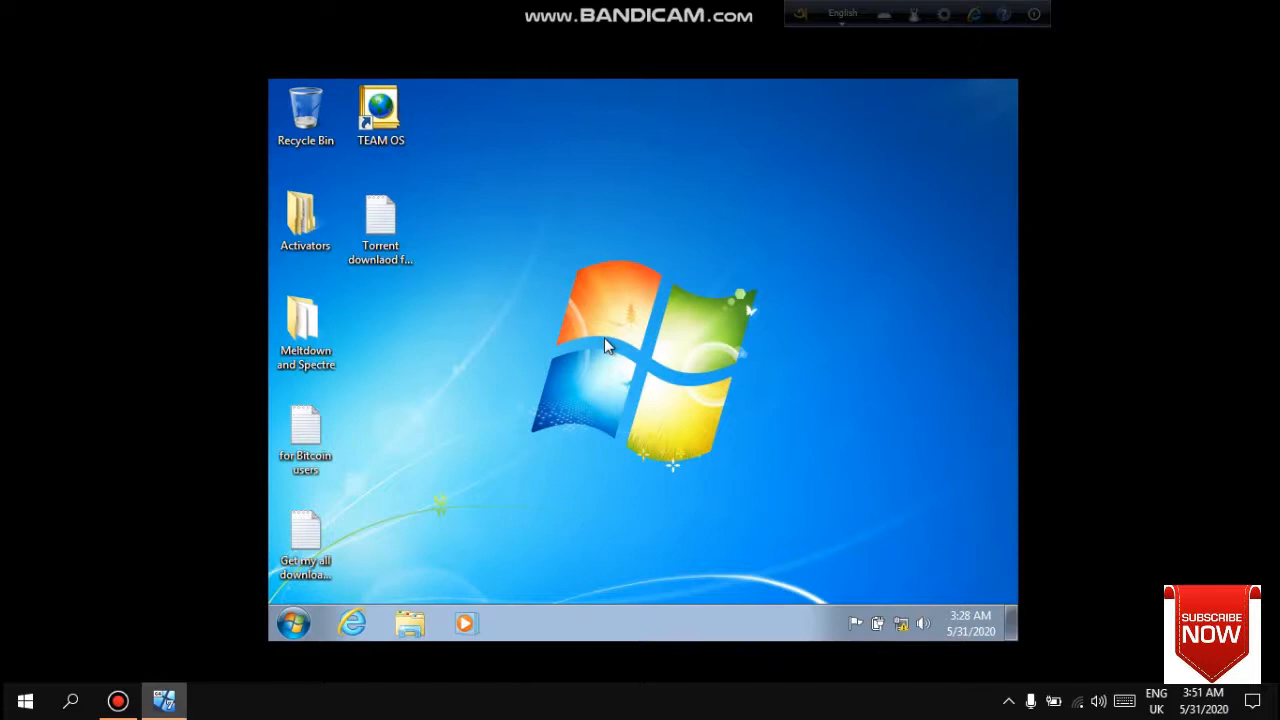
pyautogui.rightClick(630, 299)
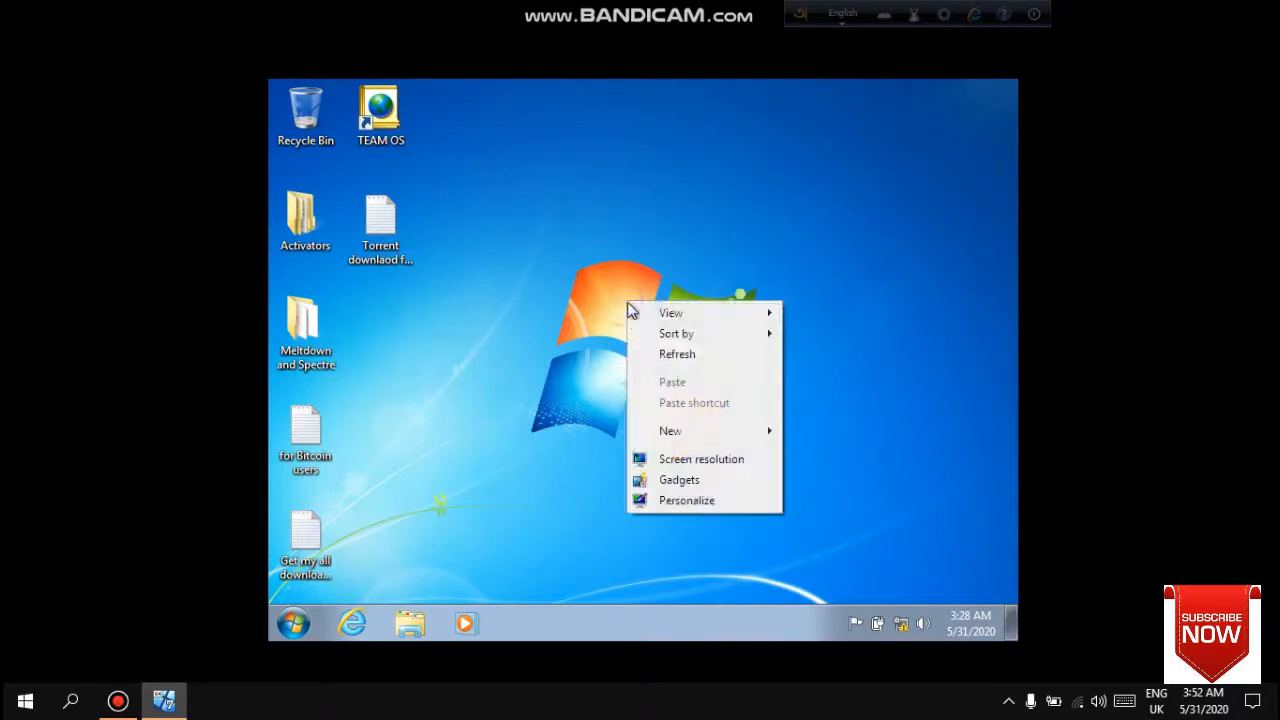
pyautogui.click(665, 354)
pyautogui.rightClick(664, 352)
pyautogui.click(698, 405)
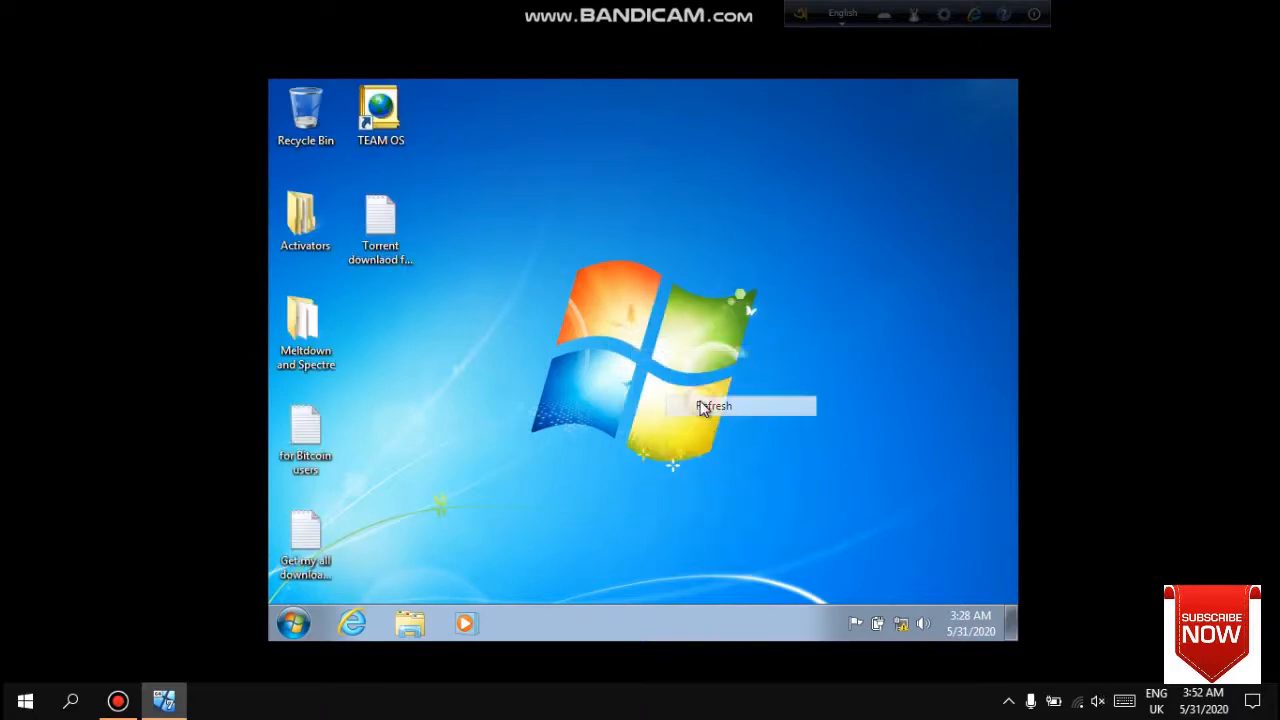